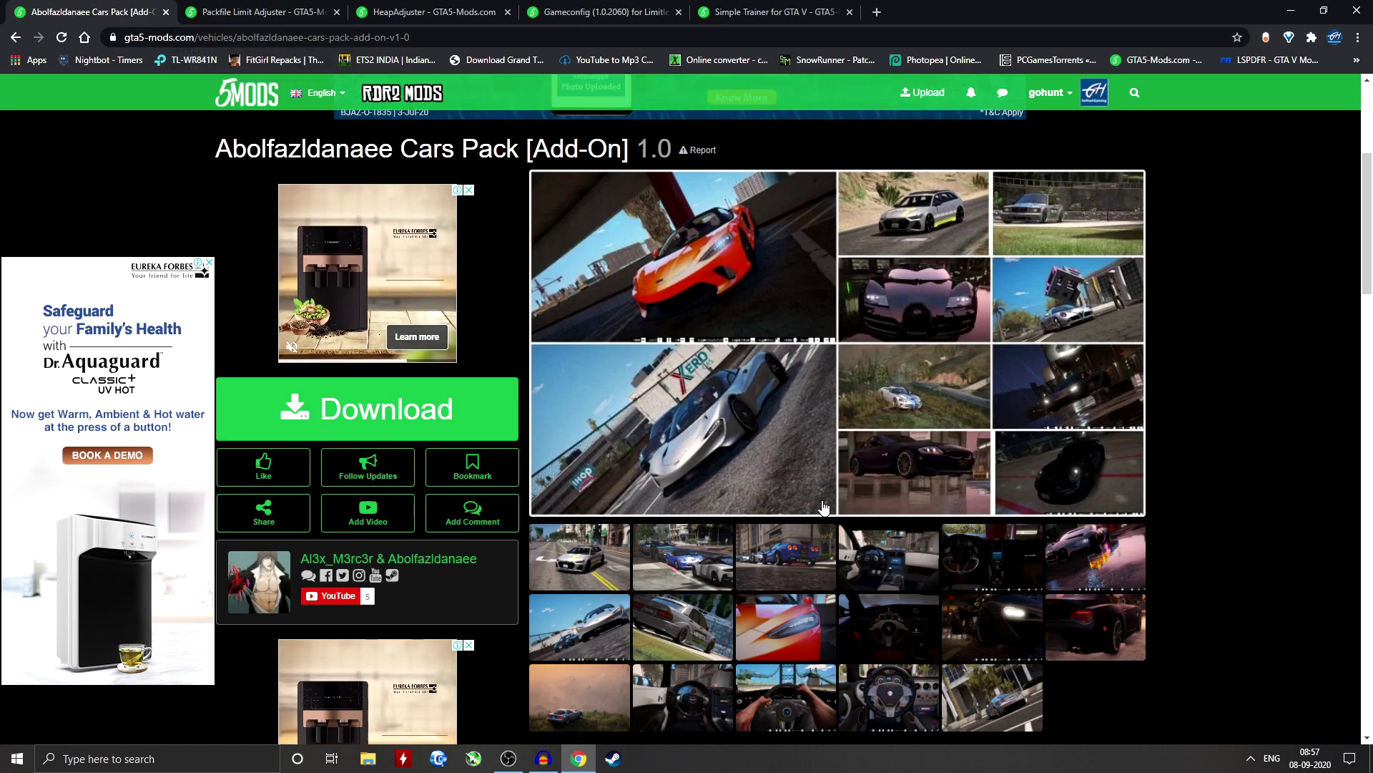
- Review the download pages for Packfile Limit Adjuster, HeapAdjuster, Gameconfig and Simple Trainer, then return to the add-on cars pack page
left_click(231, 12)
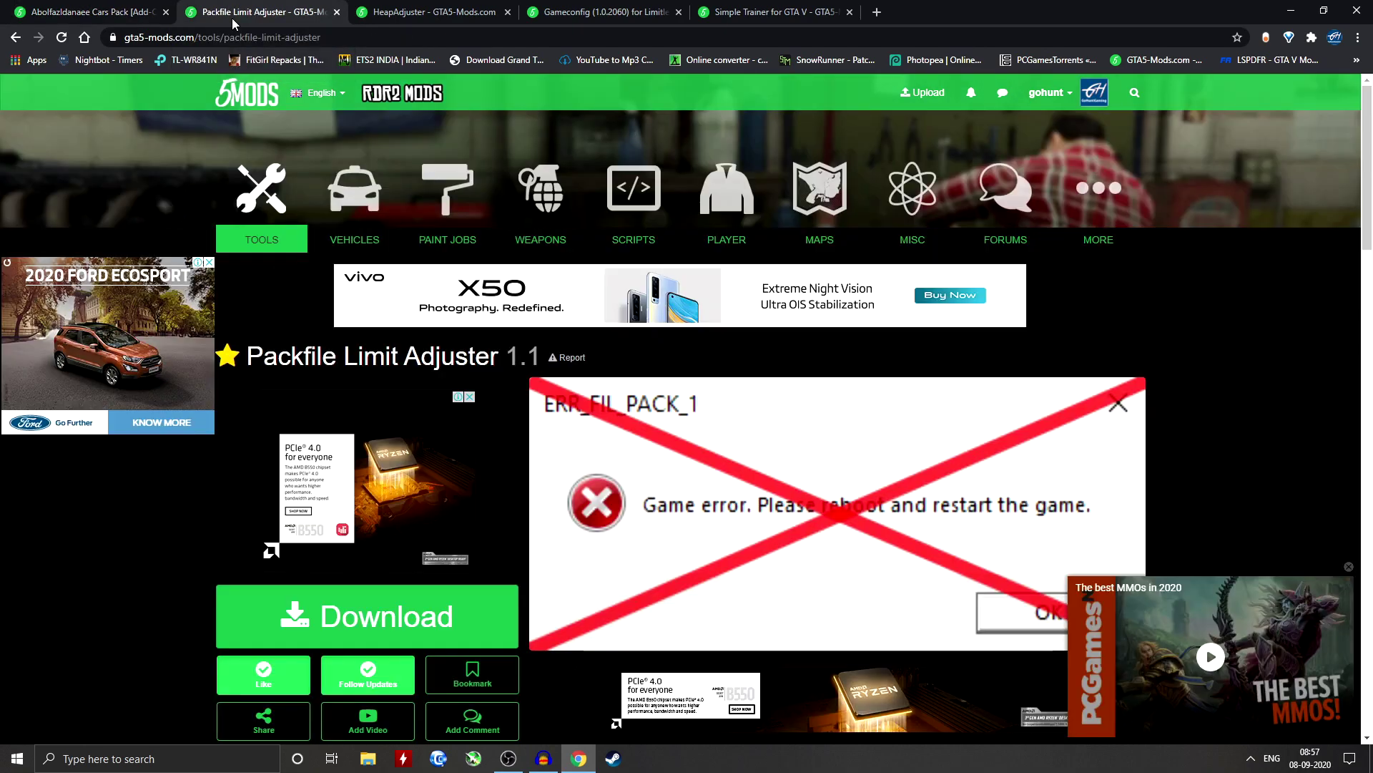
left_click(438, 9)
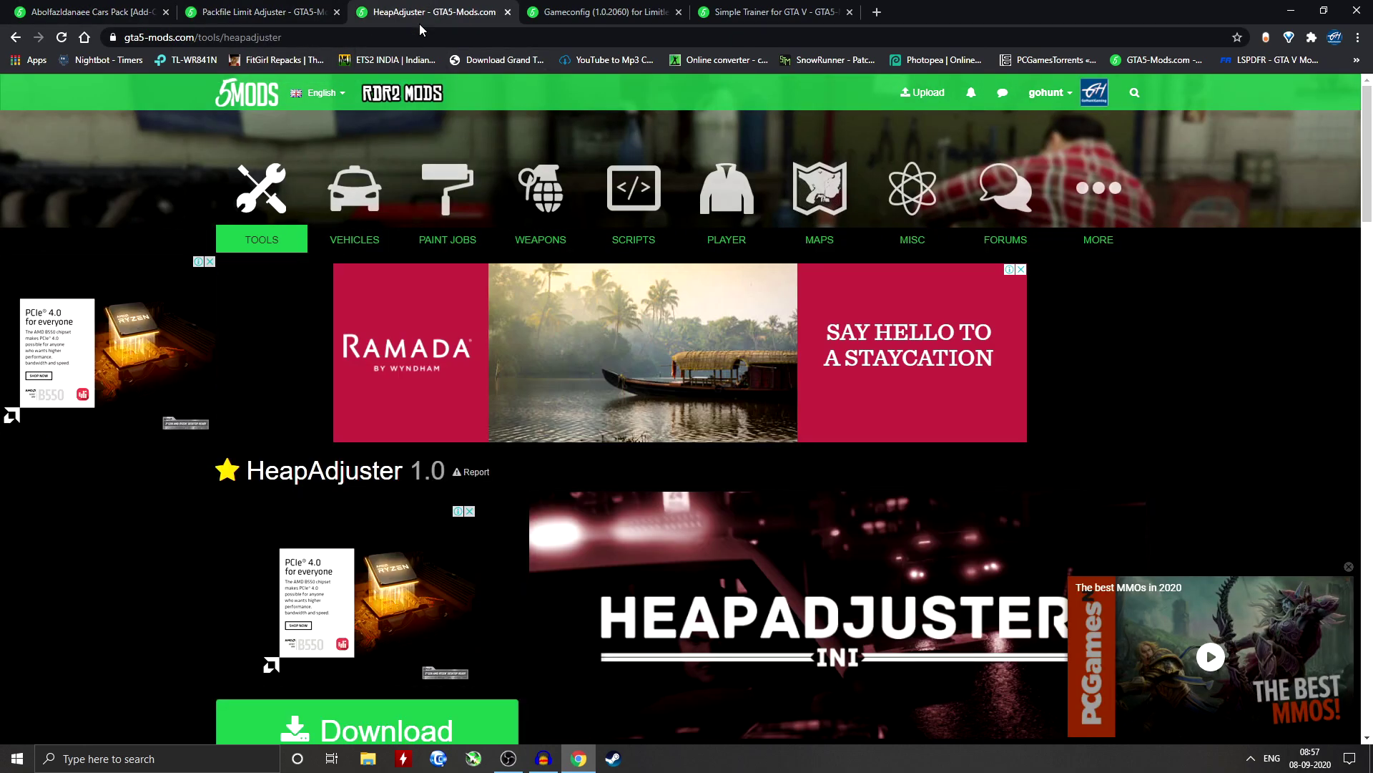
left_click(593, 8)
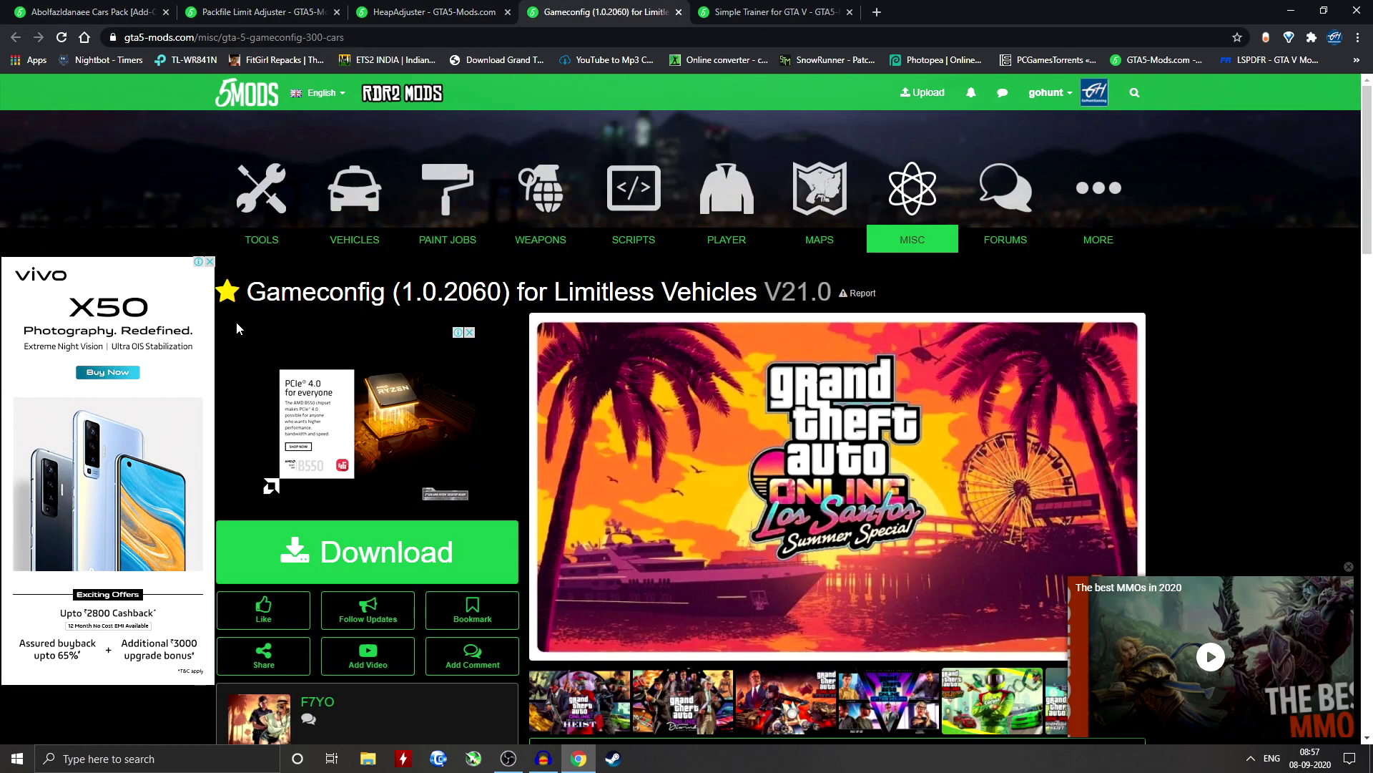
left_click(812, 9)
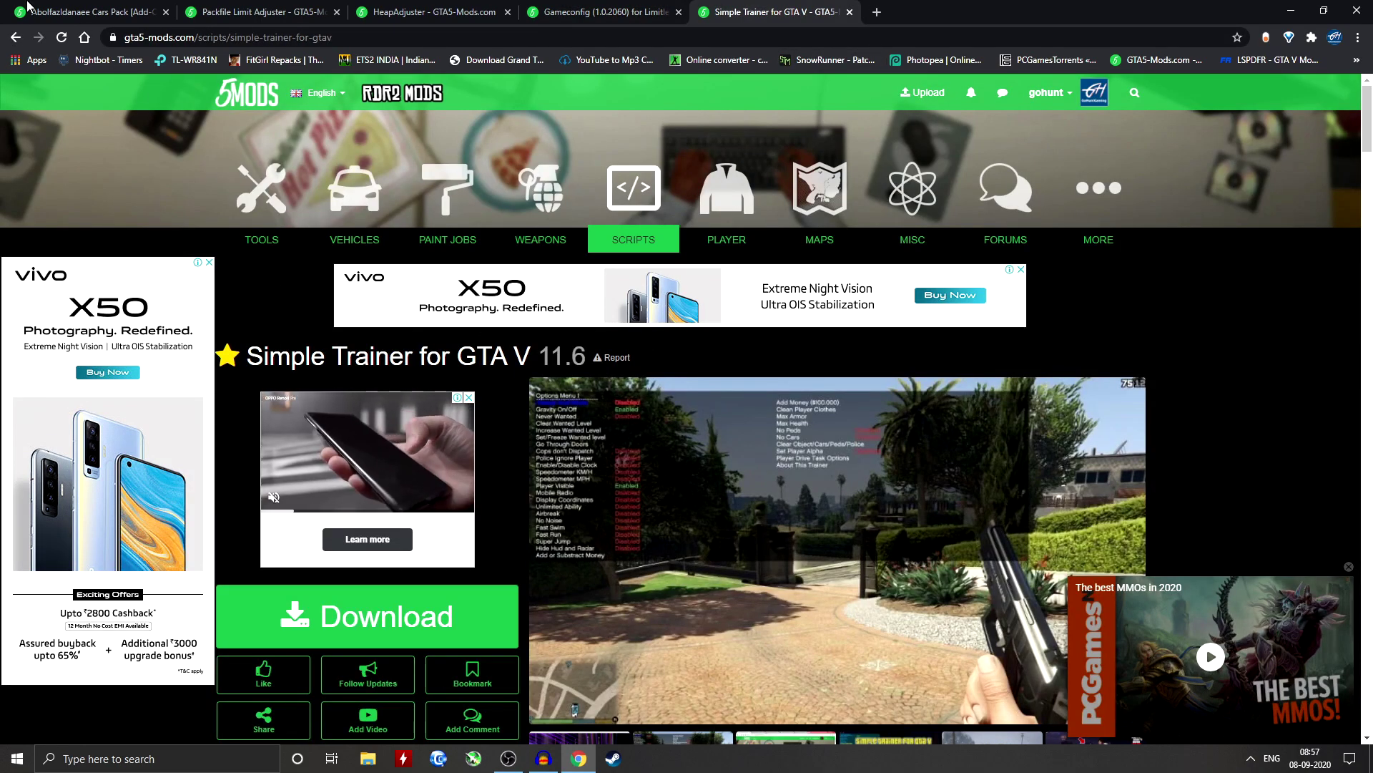
key("ctrl+Tab")
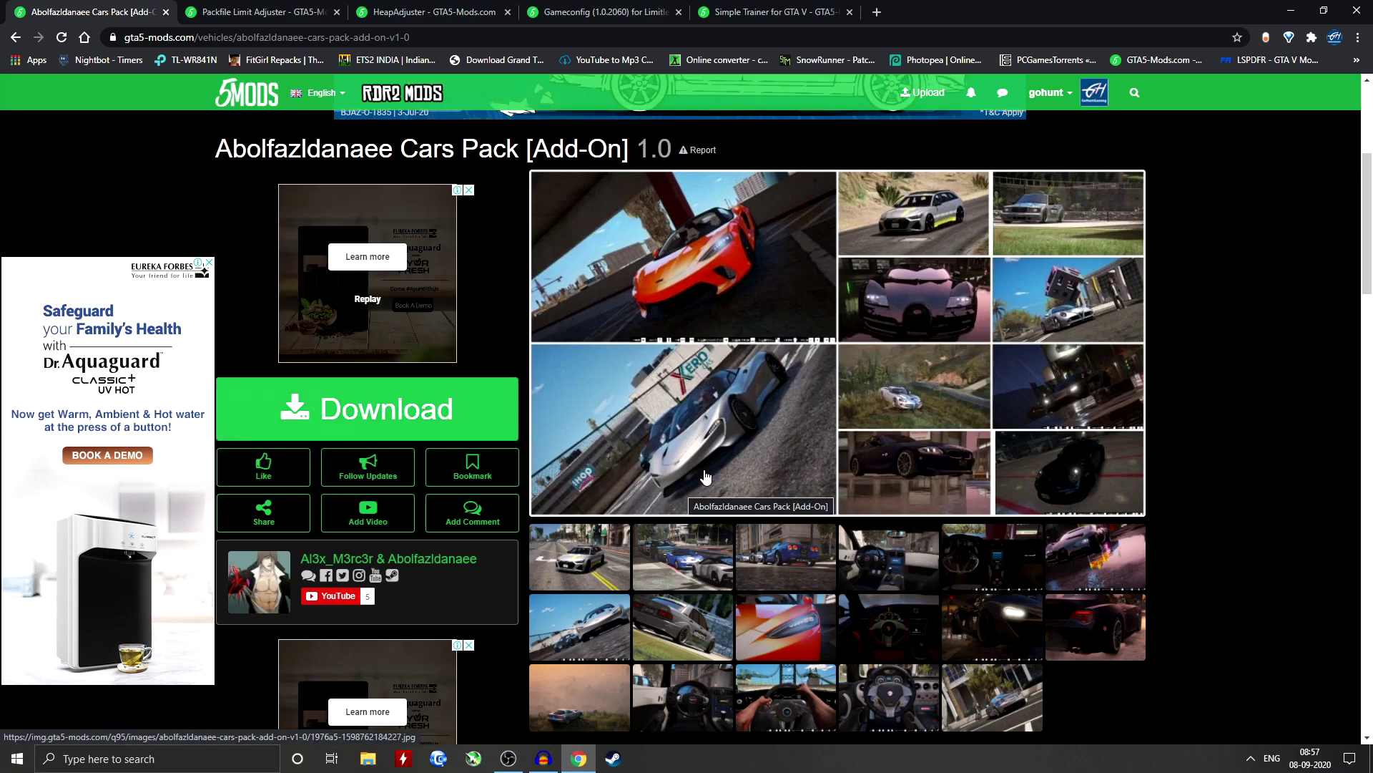
scroll(894, 568, "down", 2)
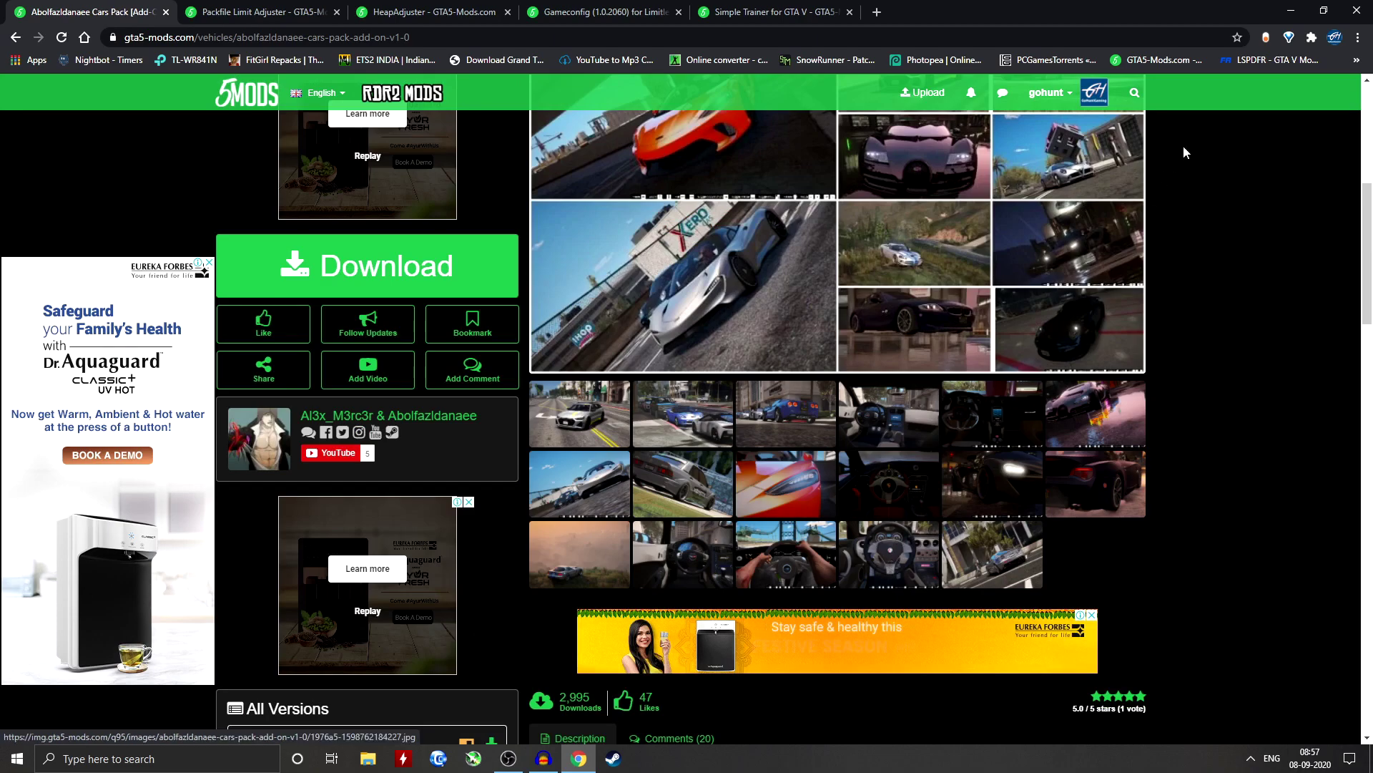
- Minimize the browser, open the Grand Theft Auto V game folder from the desktop and enlarge its window
left_click(1291, 10)
left_click_drag(1051, 138, 1359, 3)
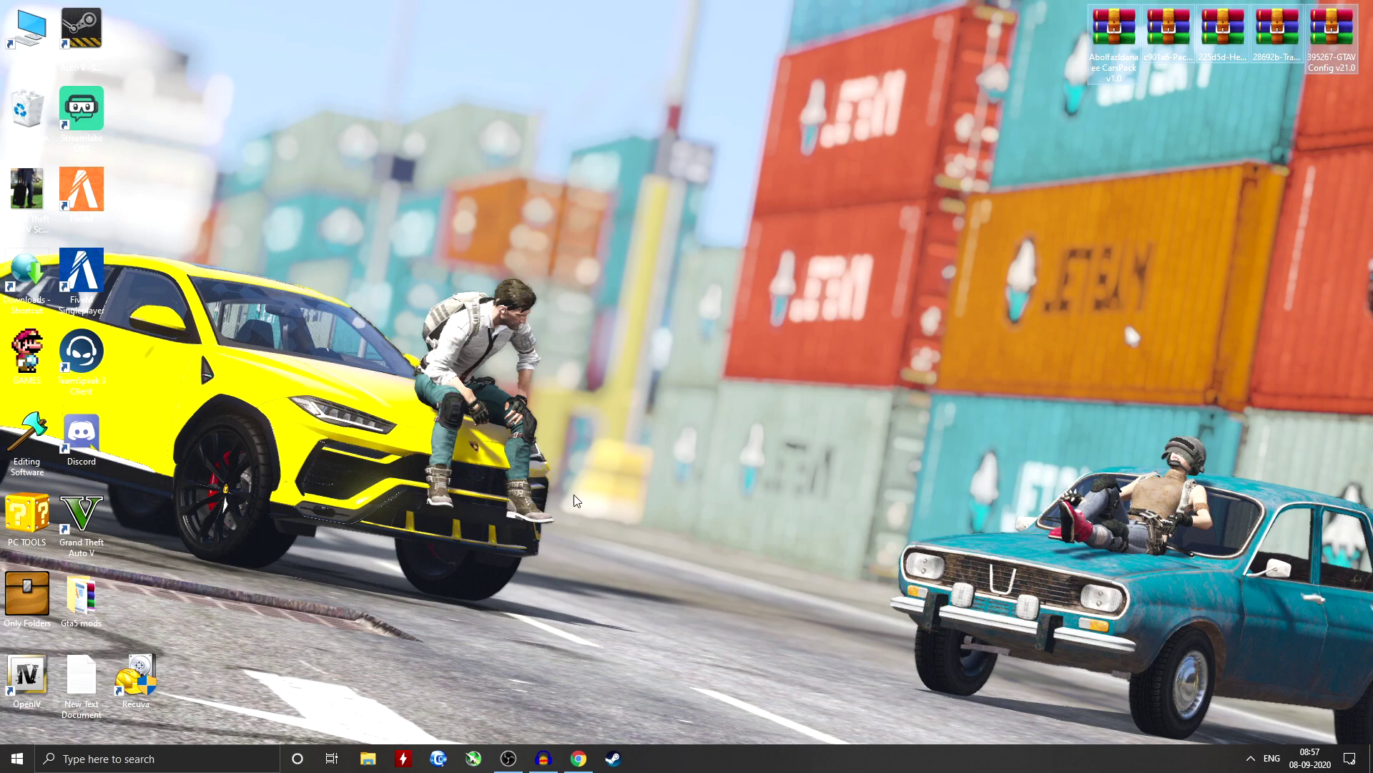
right_click(450, 264)
left_click(500, 307)
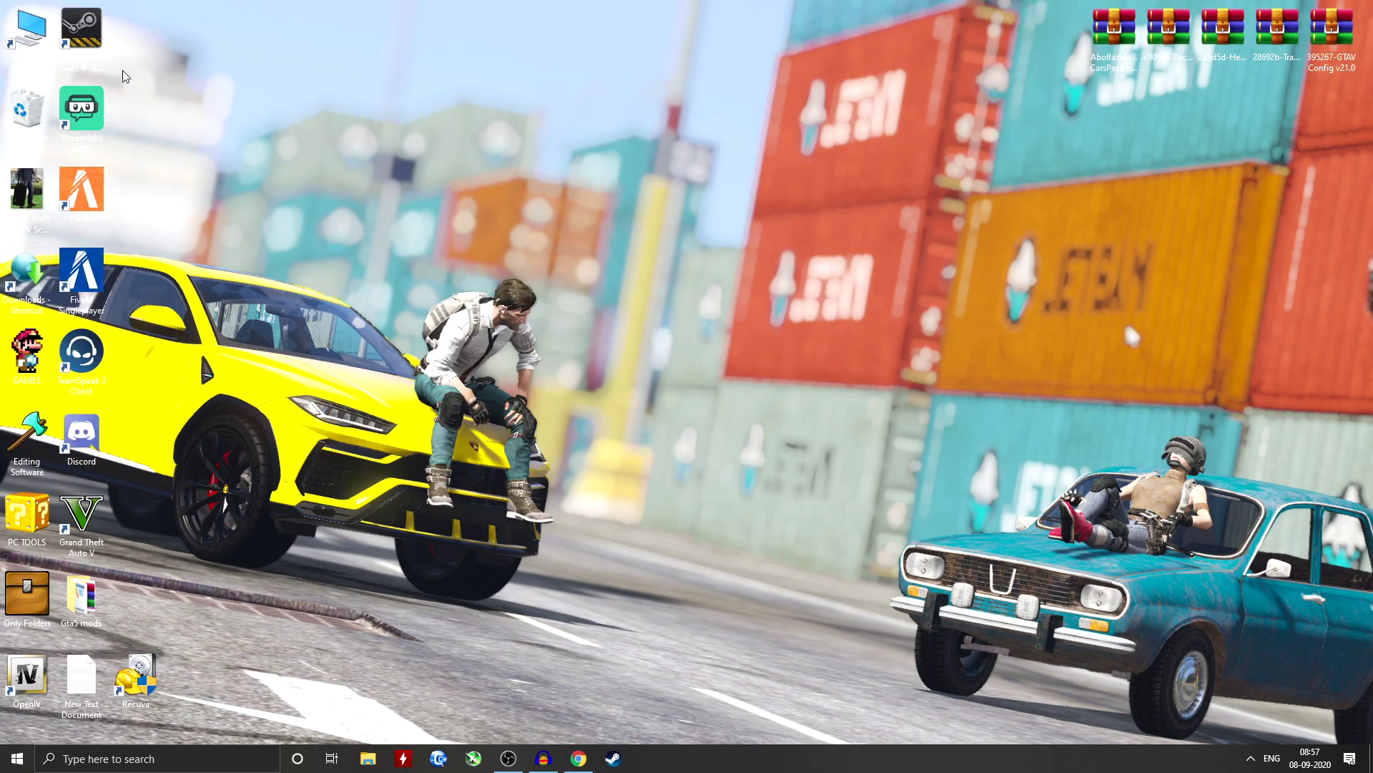
double_click(81, 32)
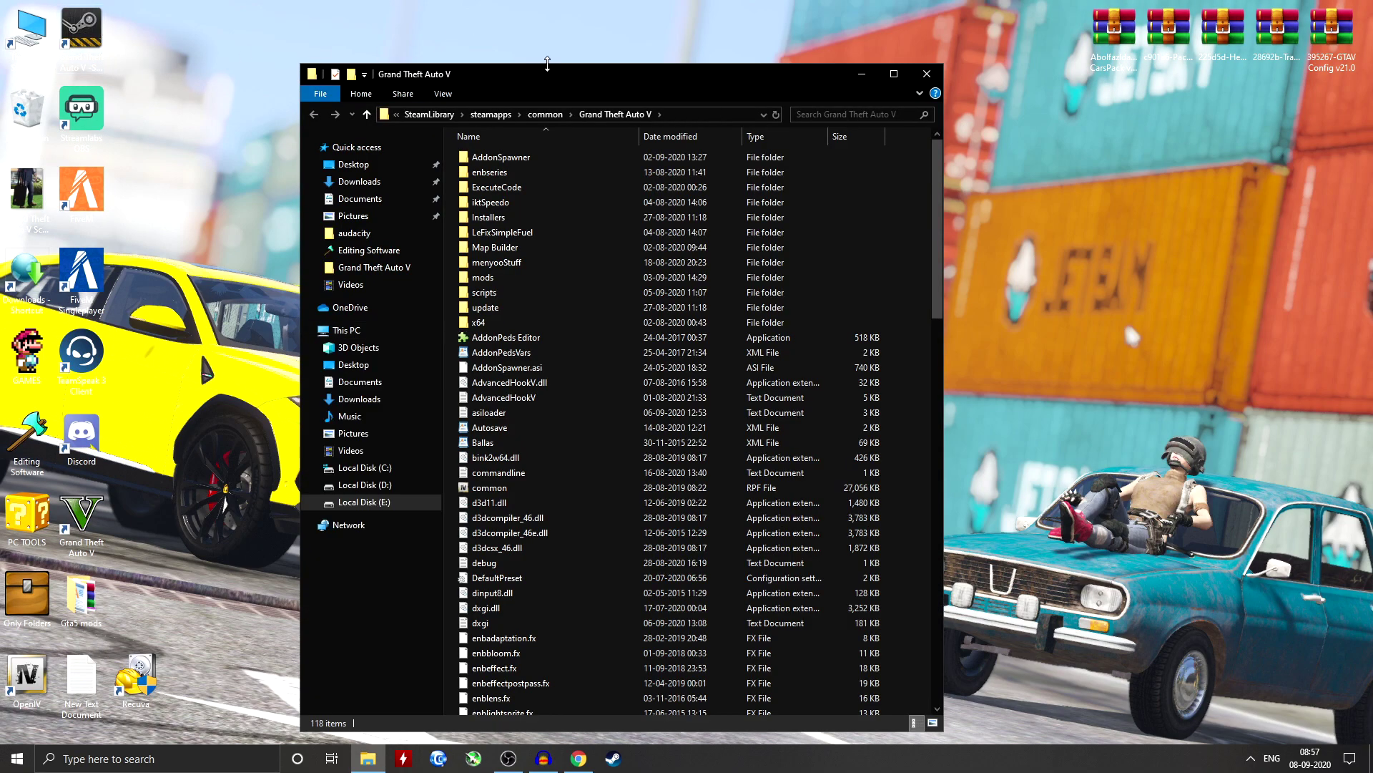
double_click(603, 64)
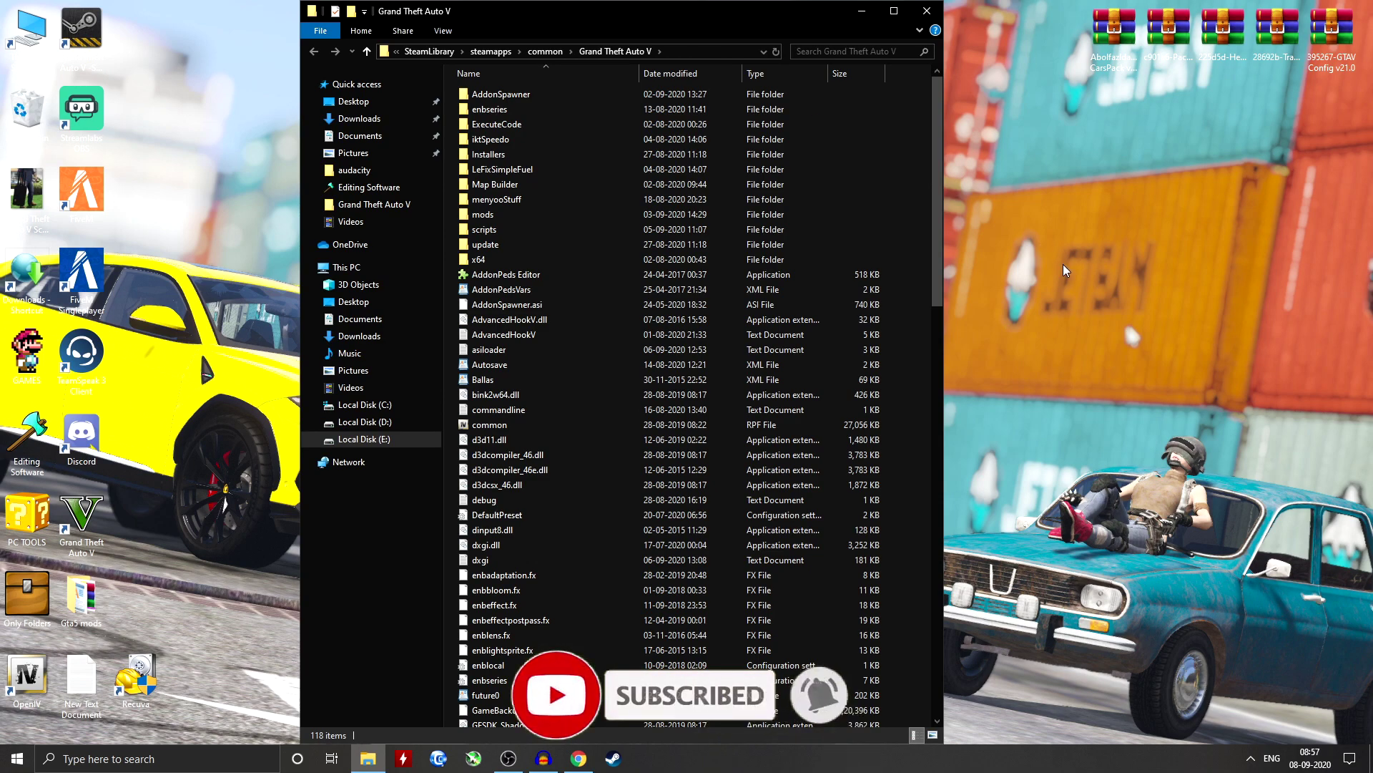
left_click_drag(948, 206, 979, 206)
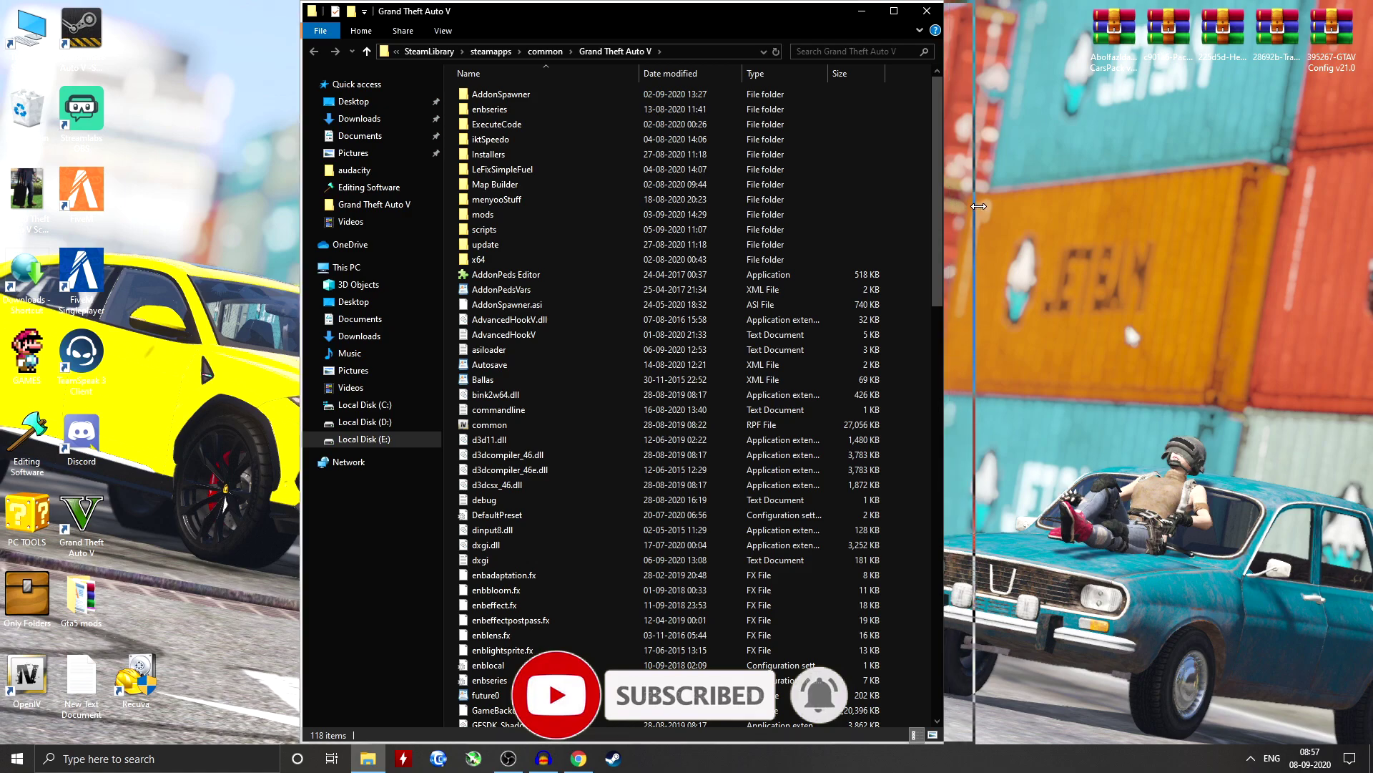
- Navigate to mods > update > x64 > dlcpacks and move the folder window clear of the desktop archives
double_click(527, 214)
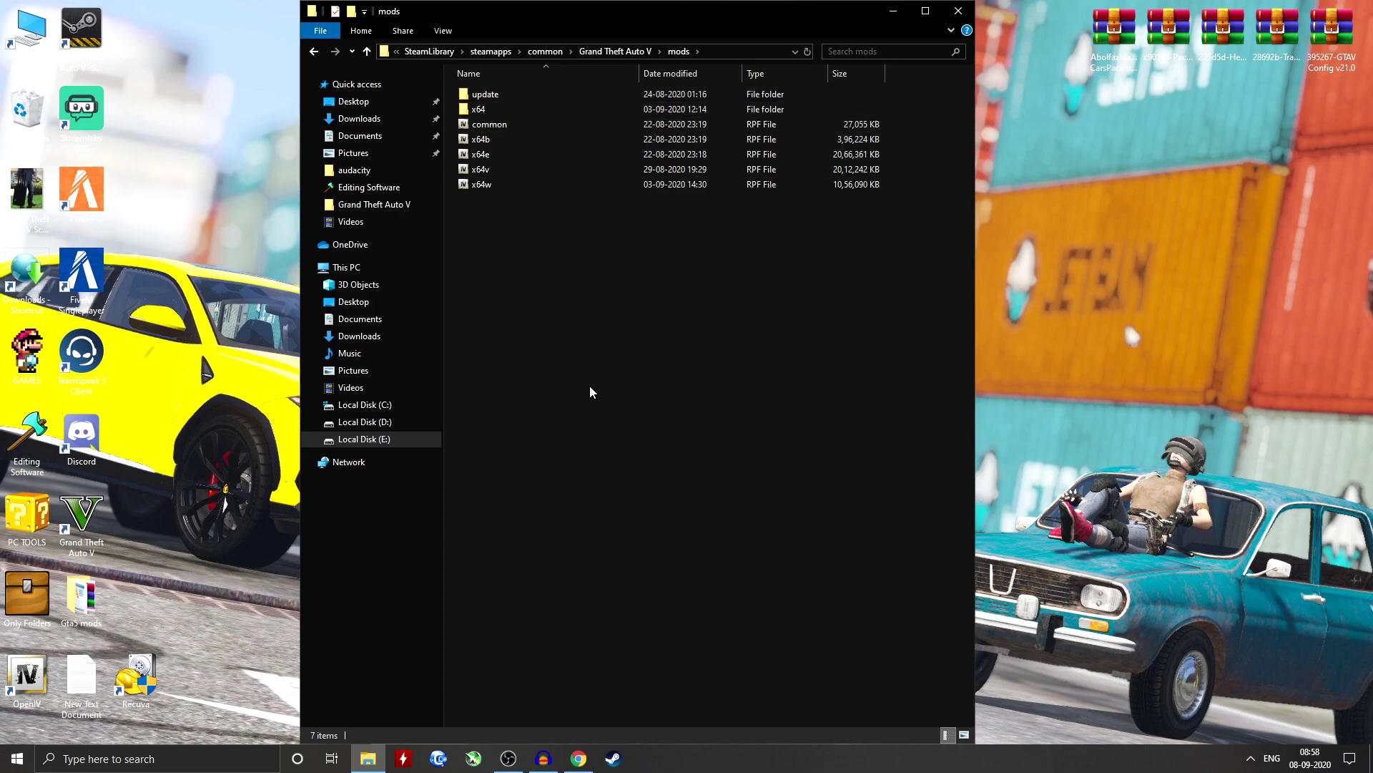
left_click(493, 102)
double_click(492, 101)
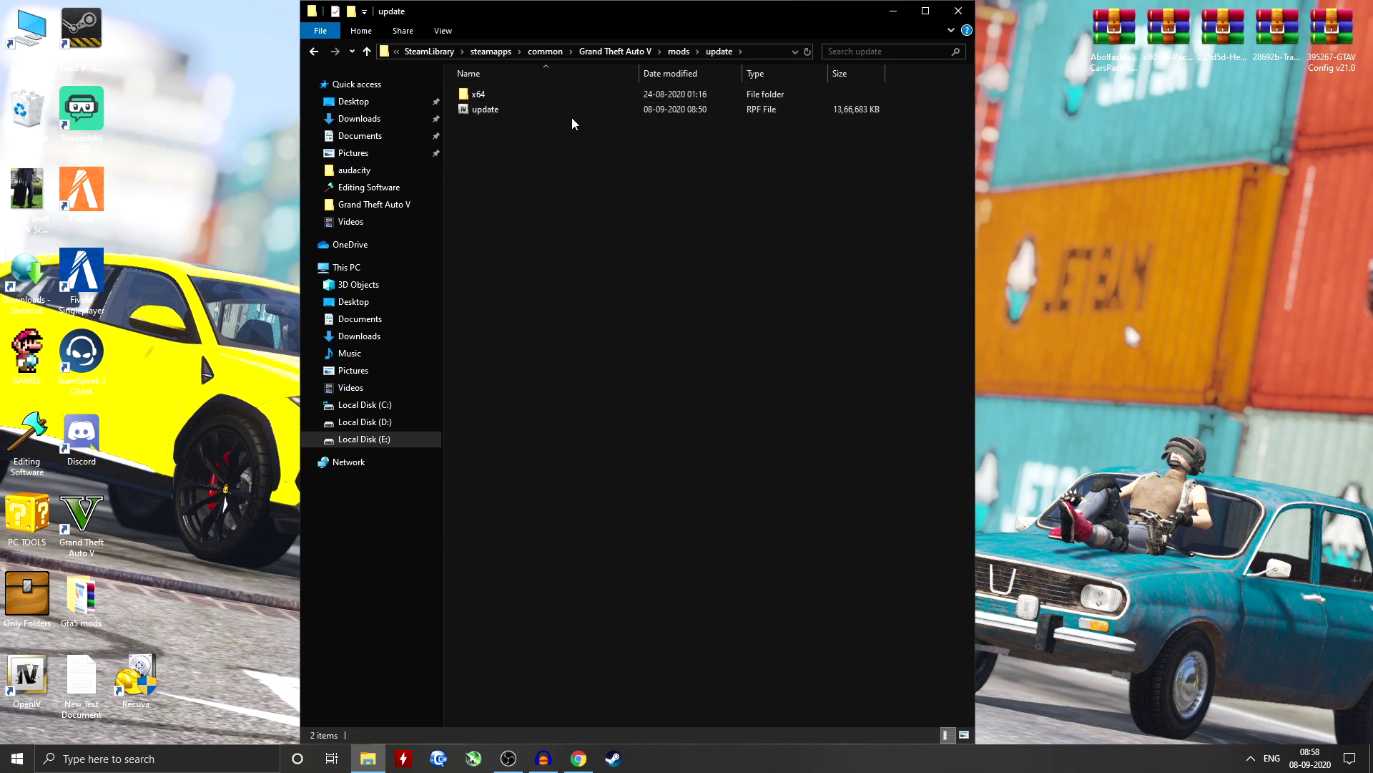
double_click(510, 100)
double_click(511, 101)
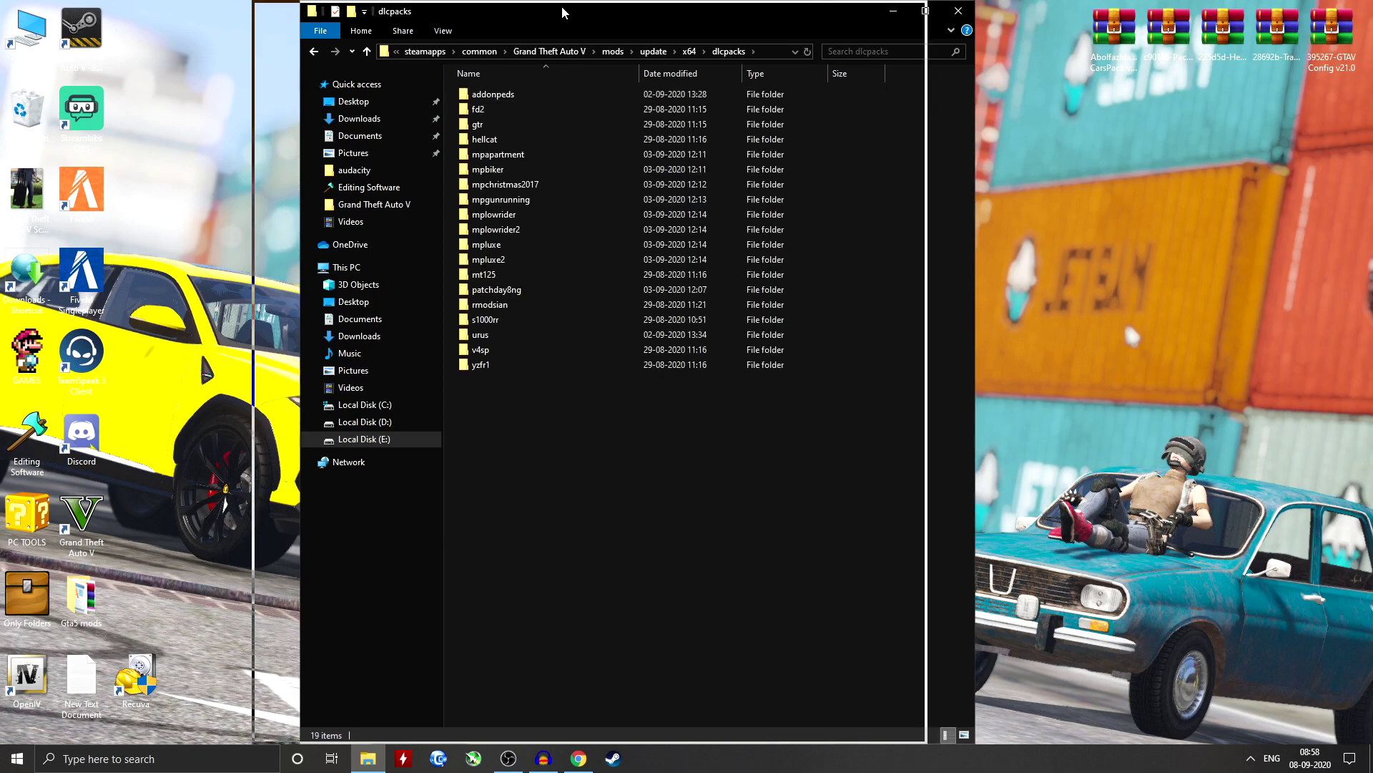
left_click_drag(644, 10, 596, 11)
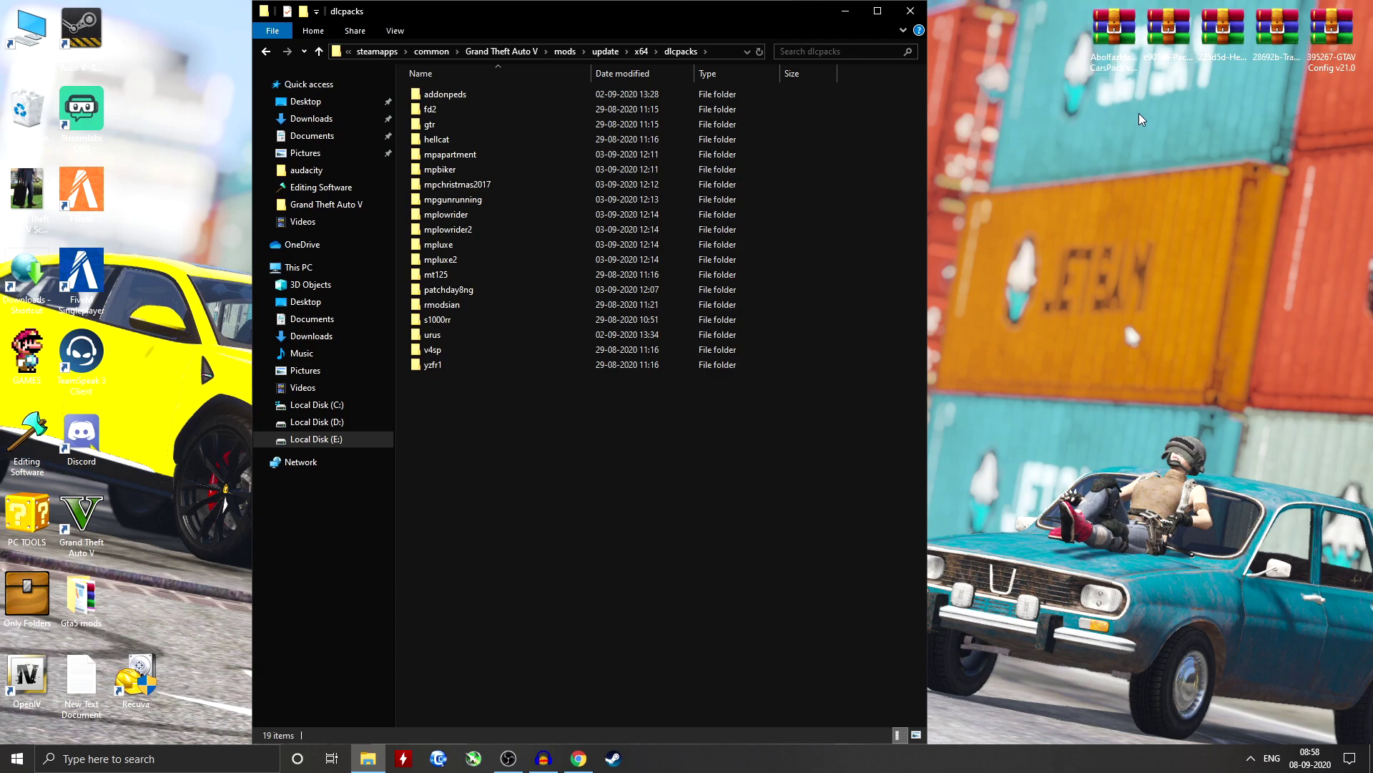
- Open the CarsPack v1.0 archive from the desktop and extract its add-on car folder into dlcpacks
double_click(1113, 30)
left_click_drag(679, 106, 1093, 80)
left_click(869, 212)
left_click_drag(869, 213, 582, 455)
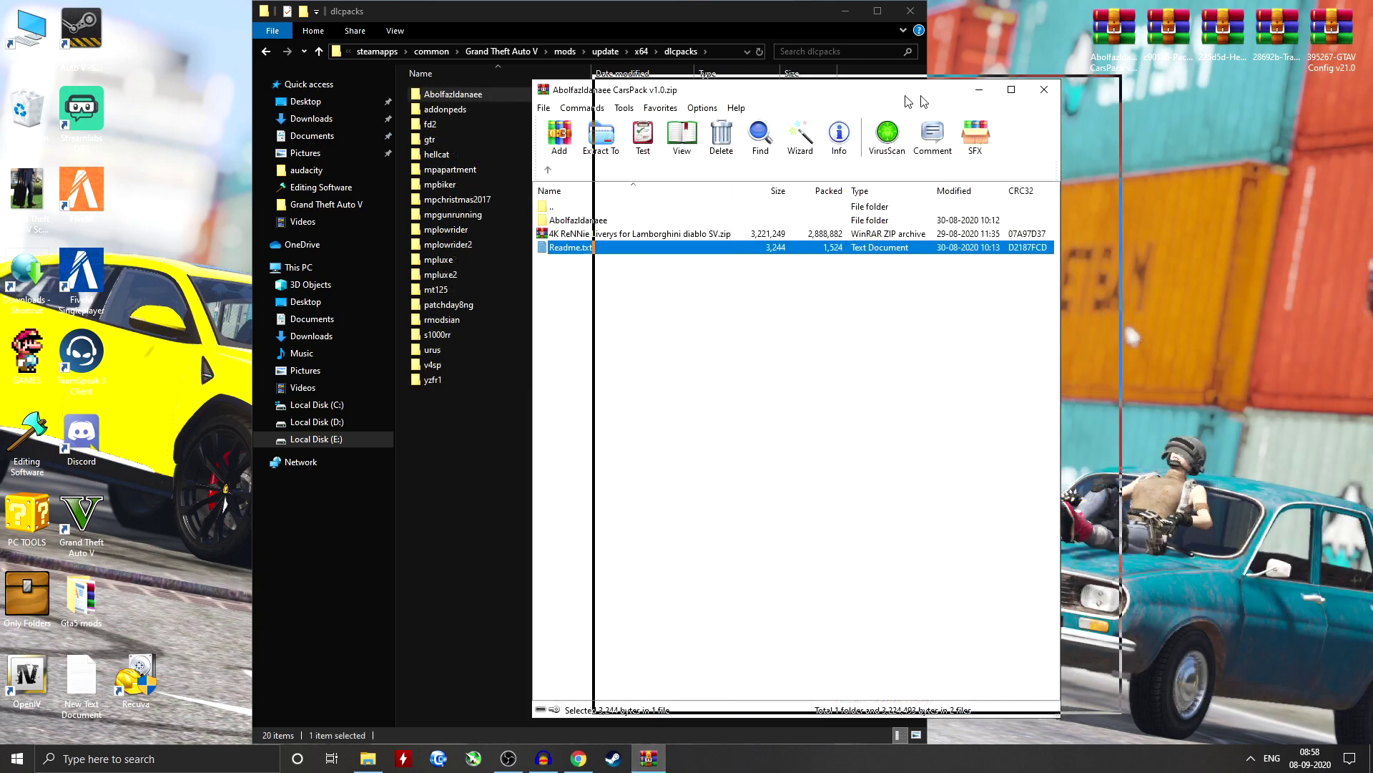
- Check the contents of the newly added car pack folder and return to dlcpacks
left_click(458, 101)
double_click(458, 99)
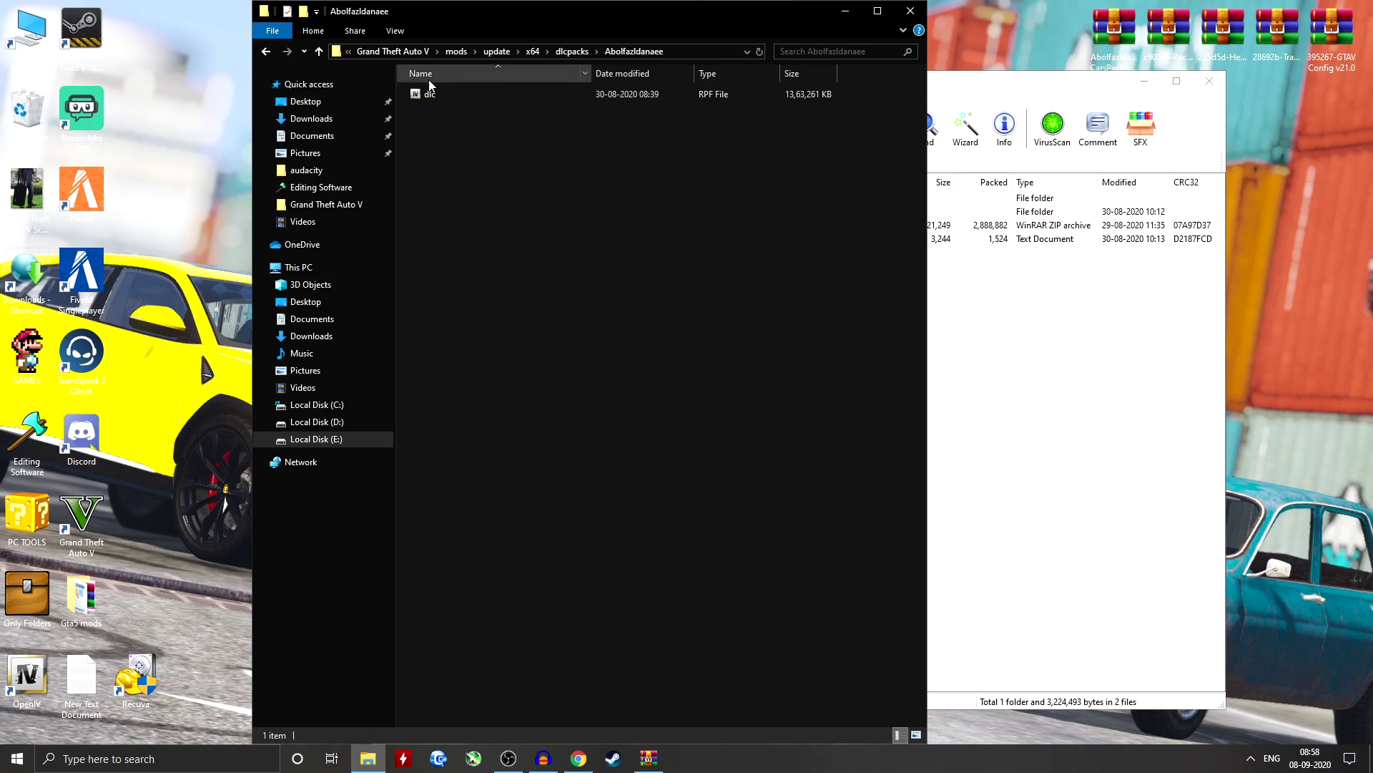
left_click(267, 53)
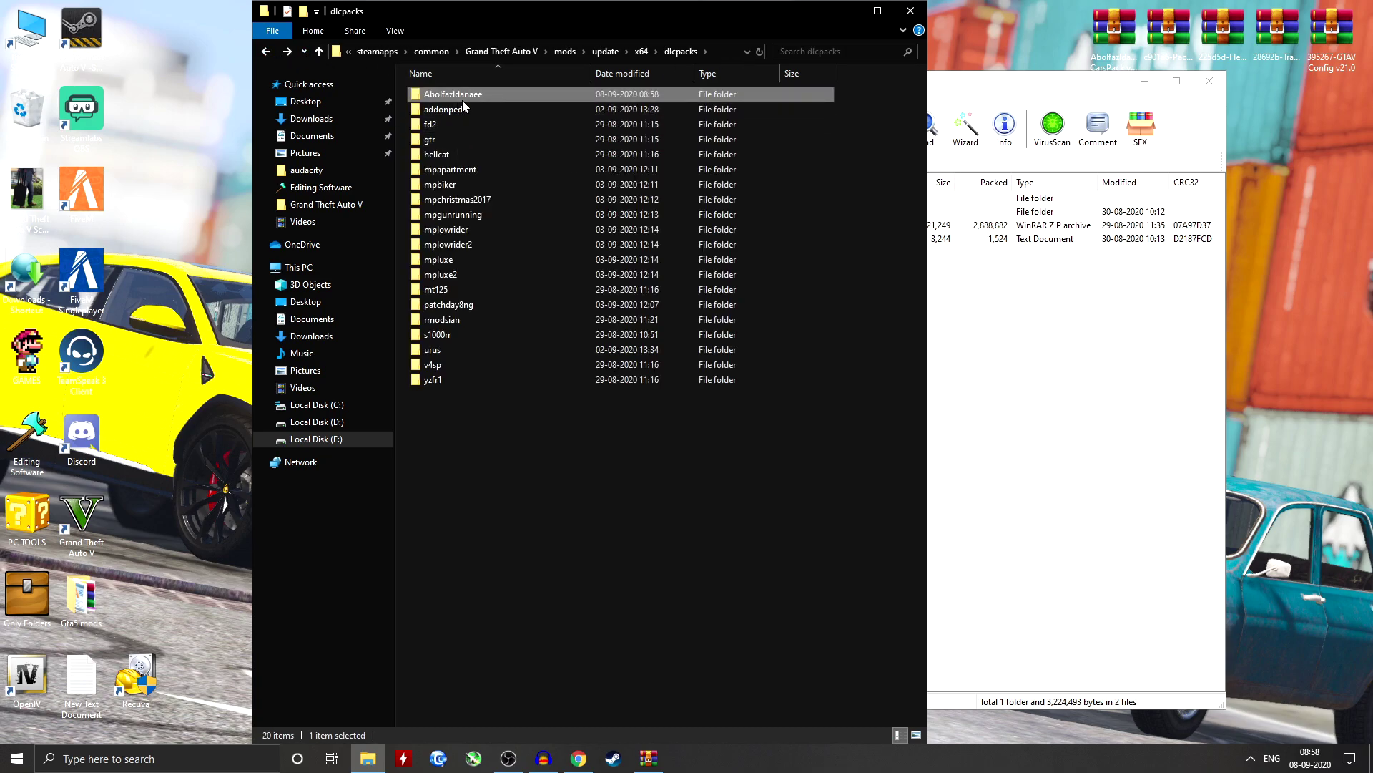
- Arrange the folder and archive windows side by side and return to the main Grand Theft Auto V folder
left_click_drag(723, 14, 662, 15)
left_click_drag(895, 87, 1013, 102)
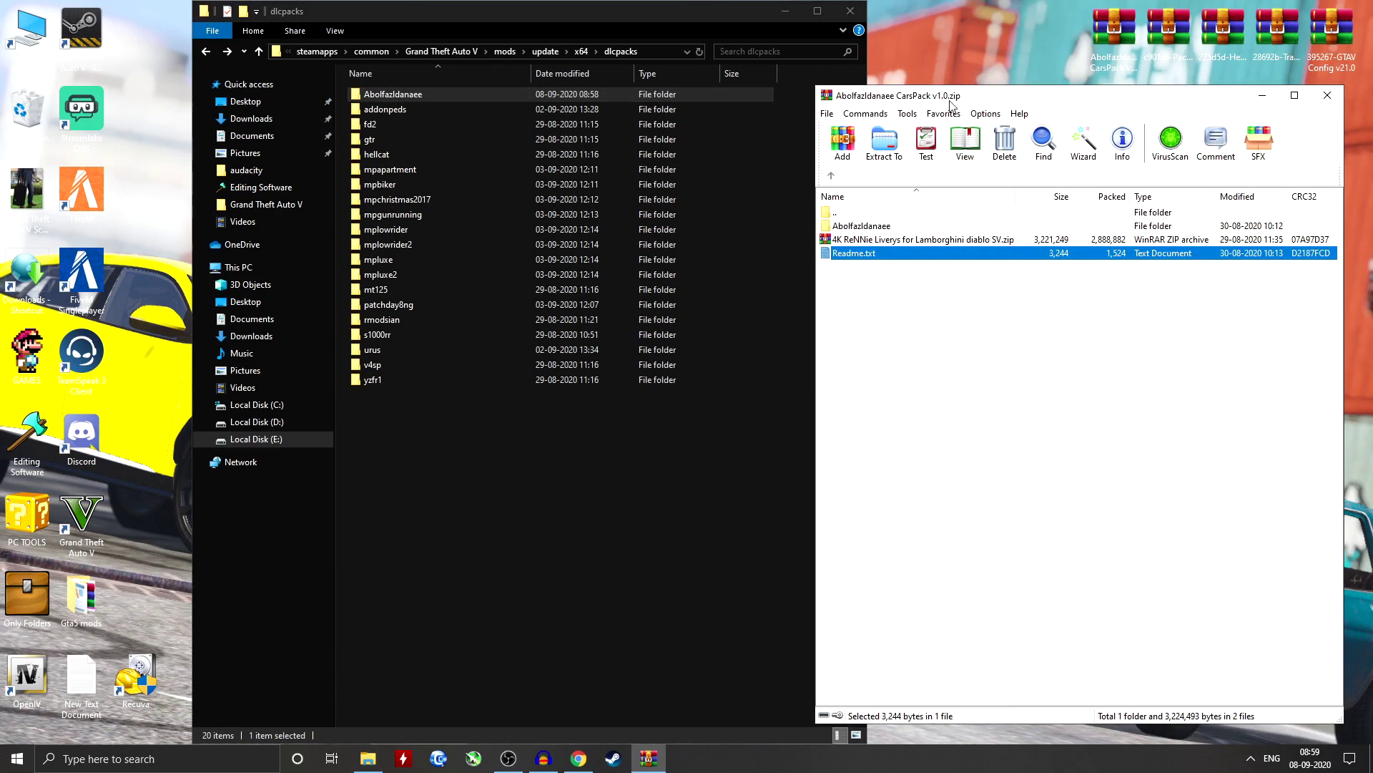
left_click(436, 52)
scroll(702, 500, "down", 2)
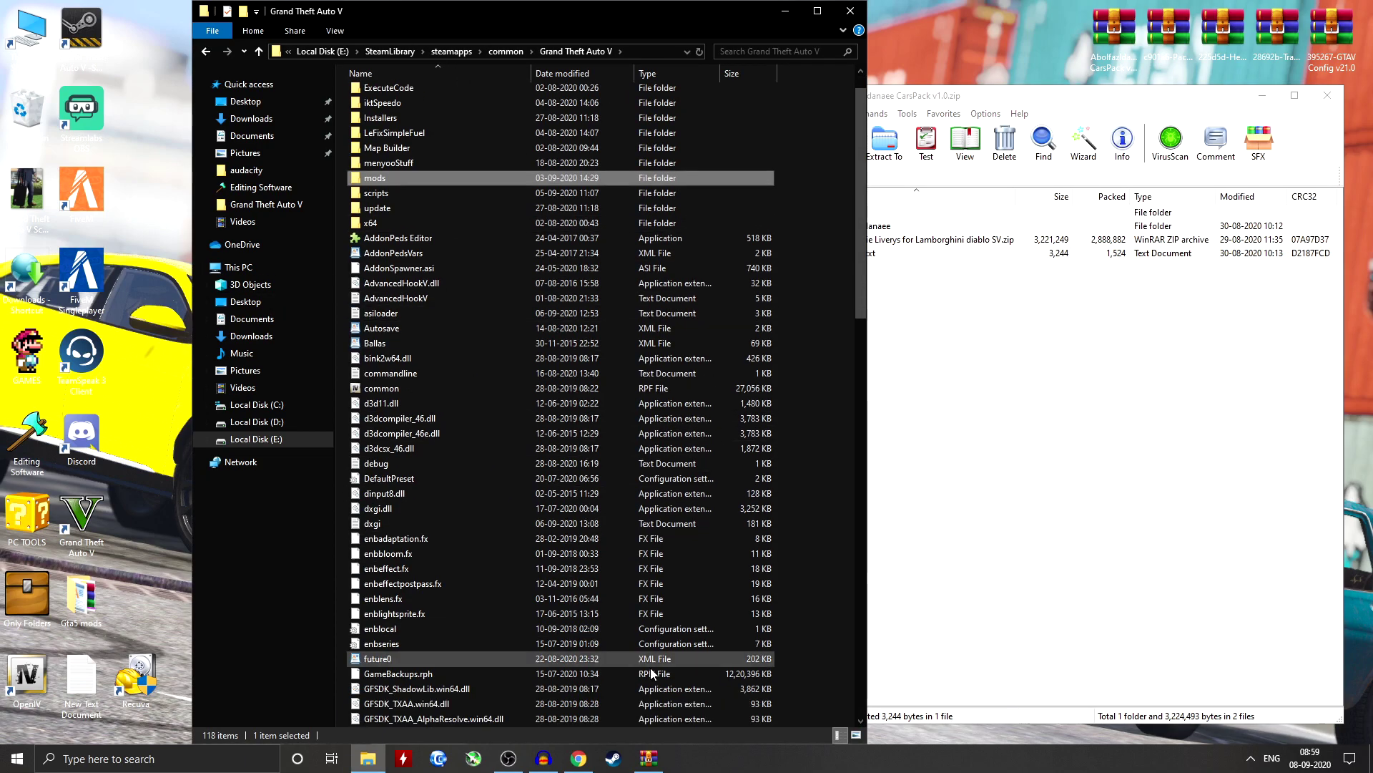
scroll(662, 510, "up", 1)
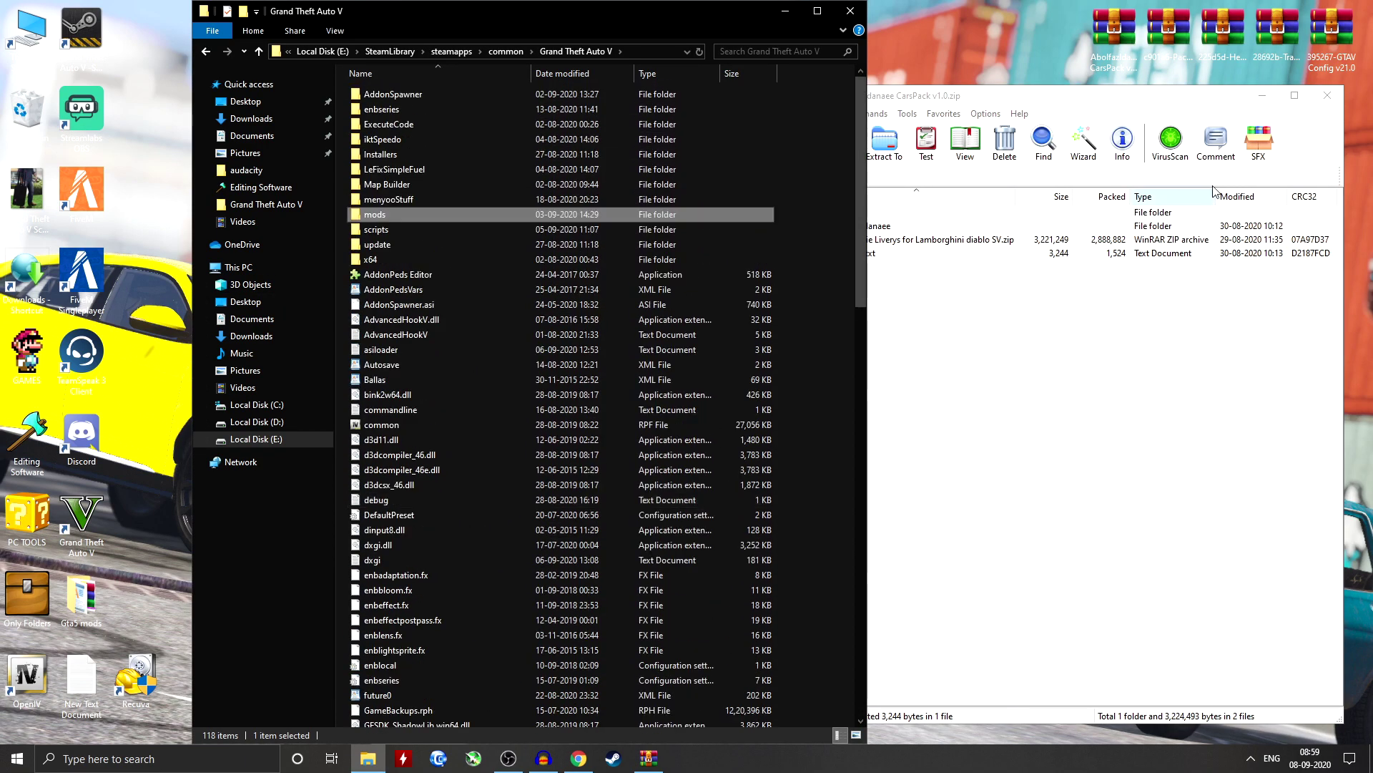
- Extract PackfileLimitAdjuster.asi and PackfileLimitAdjuster.ini into the Grand Theft Auto V folder, replacing the existing files, and clear away the archive windows
double_click(1168, 32)
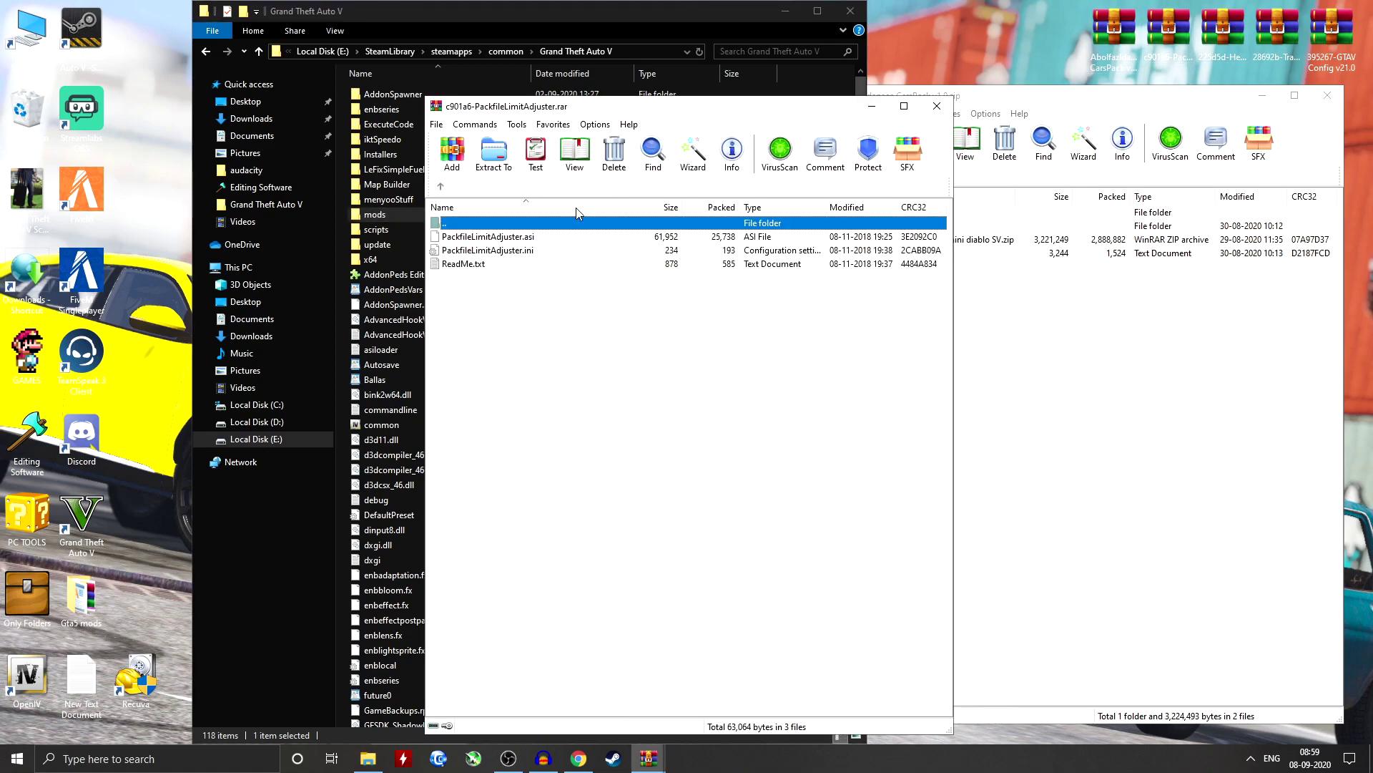
left_click(519, 239)
left_click_drag(614, 114, 945, 113)
left_click(814, 252, "shift")
left_click_drag(814, 252, 476, 602)
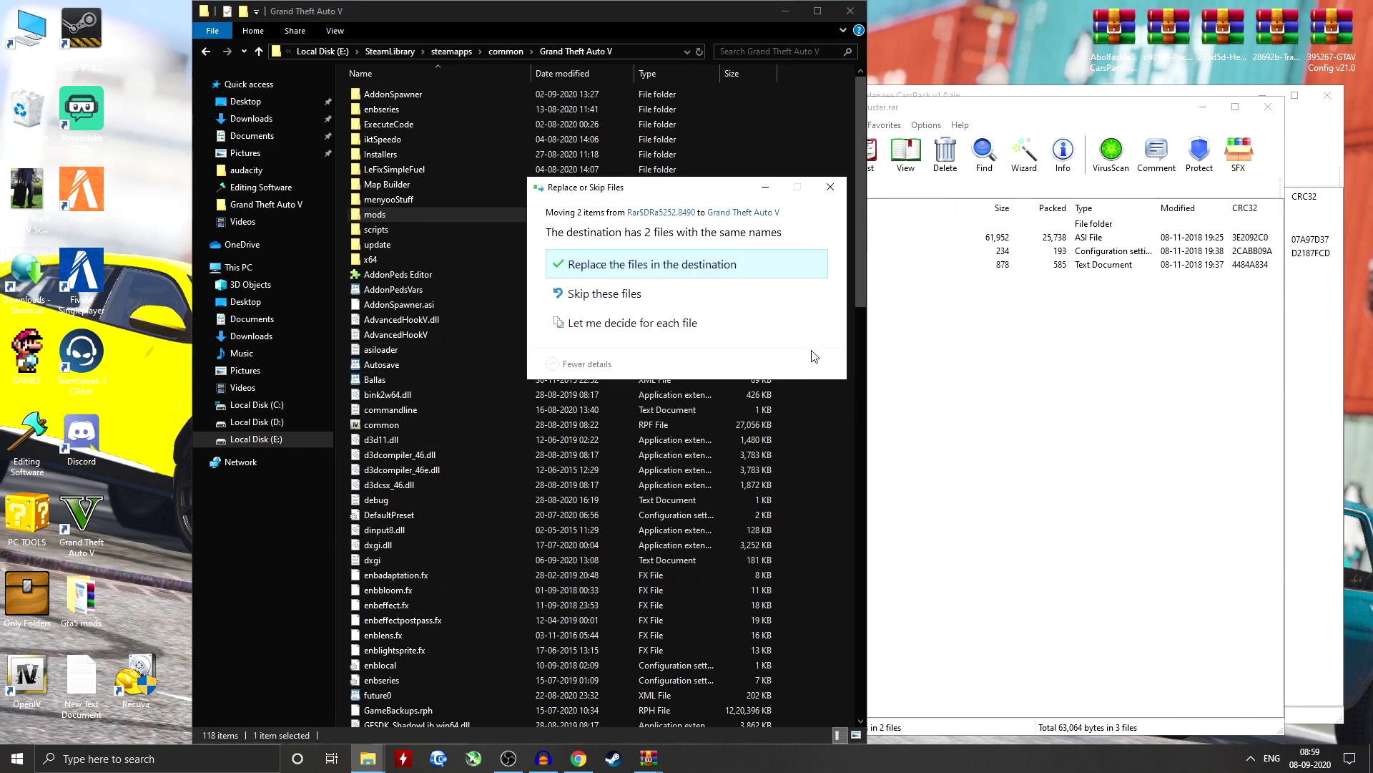
left_click(676, 265)
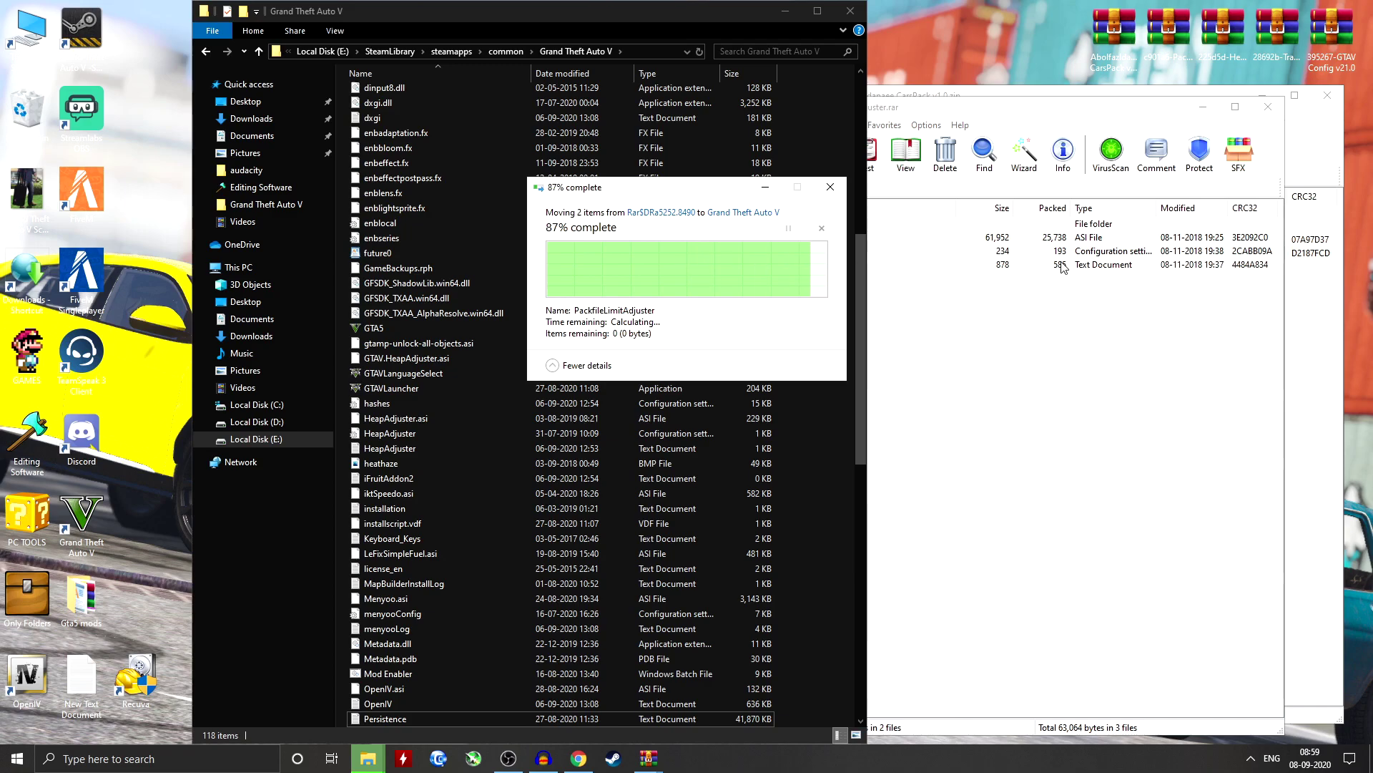
left_click(1268, 106)
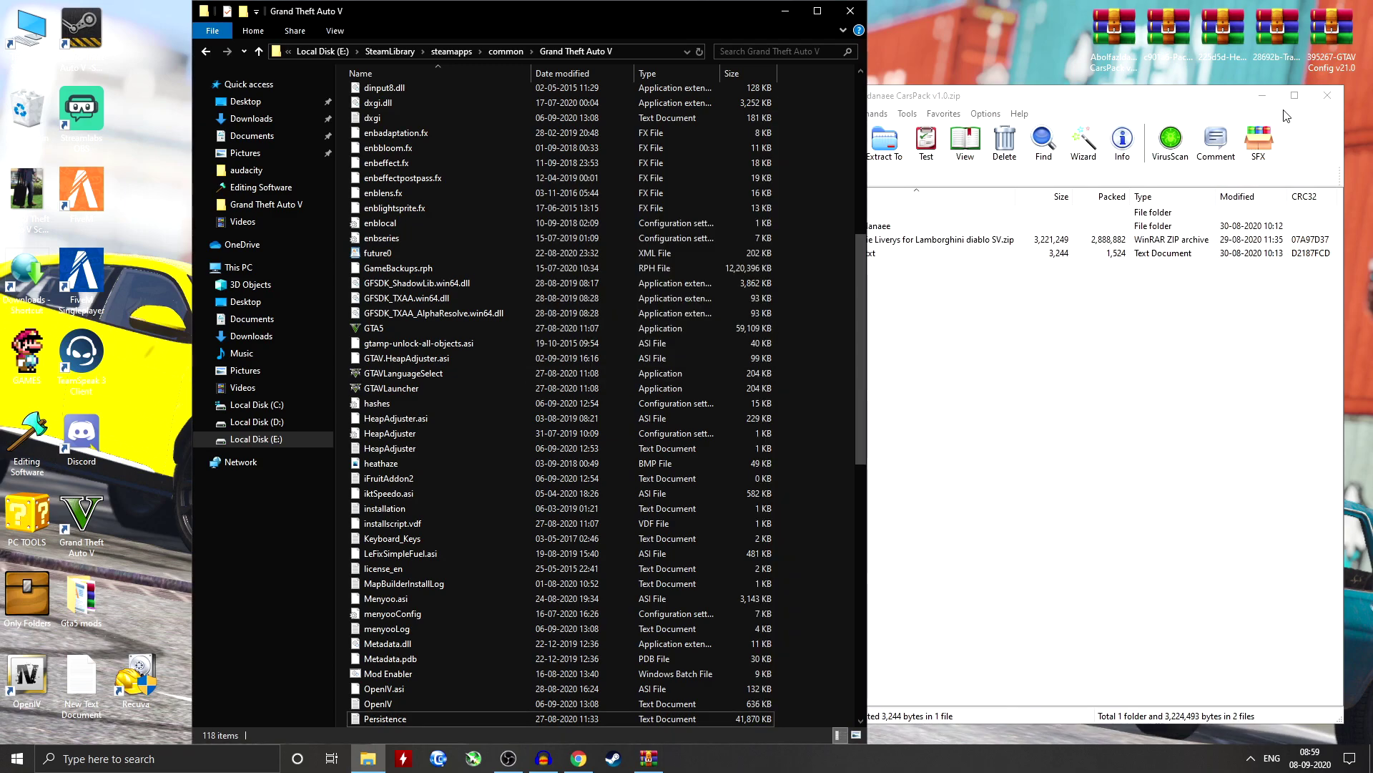
left_click(1263, 97)
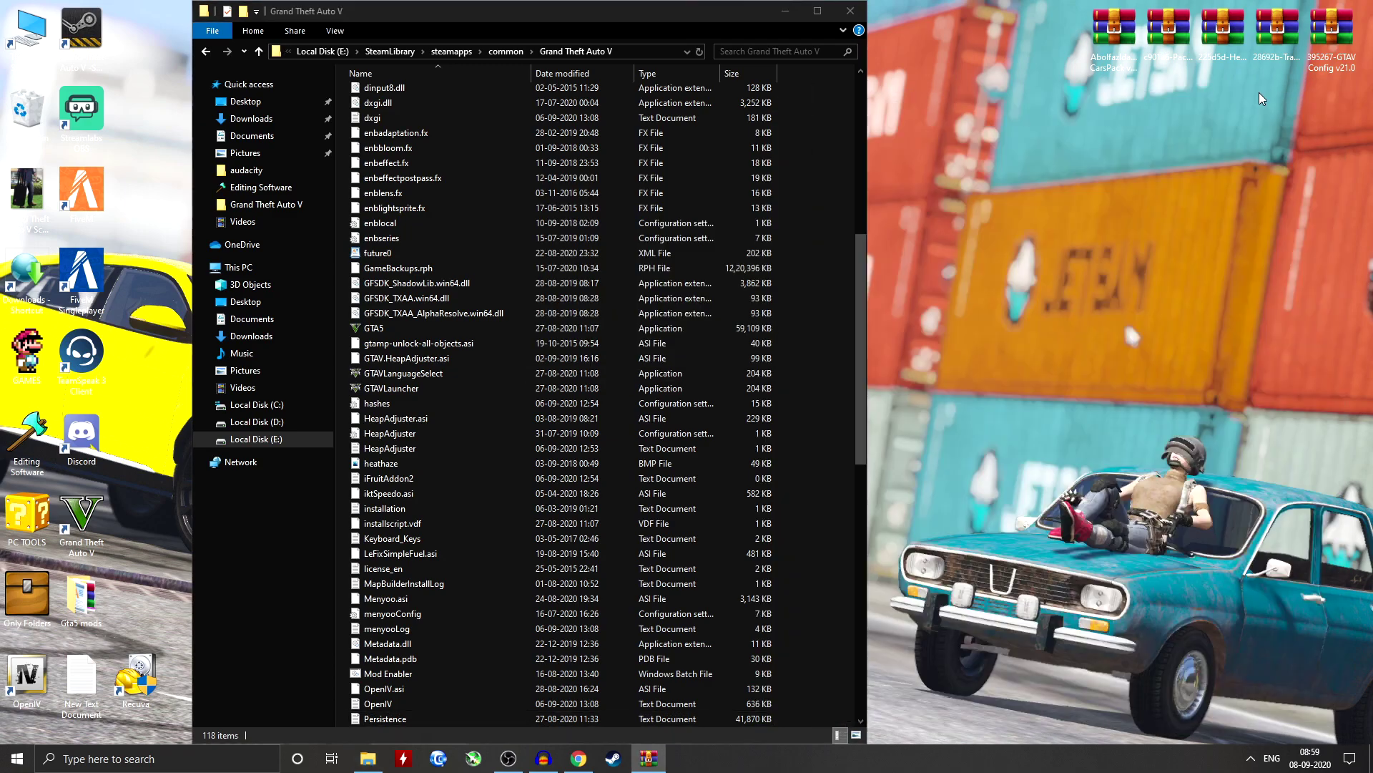
- Extract HeapAdjuster.asi and HeapAdjuster.ini from their archive into the Grand Theft Auto V folder, replacing the existing files, and close the archive
double_click(1241, 36)
left_click_drag(823, 338, 744, 279)
left_click_drag(498, 545, 485, 601)
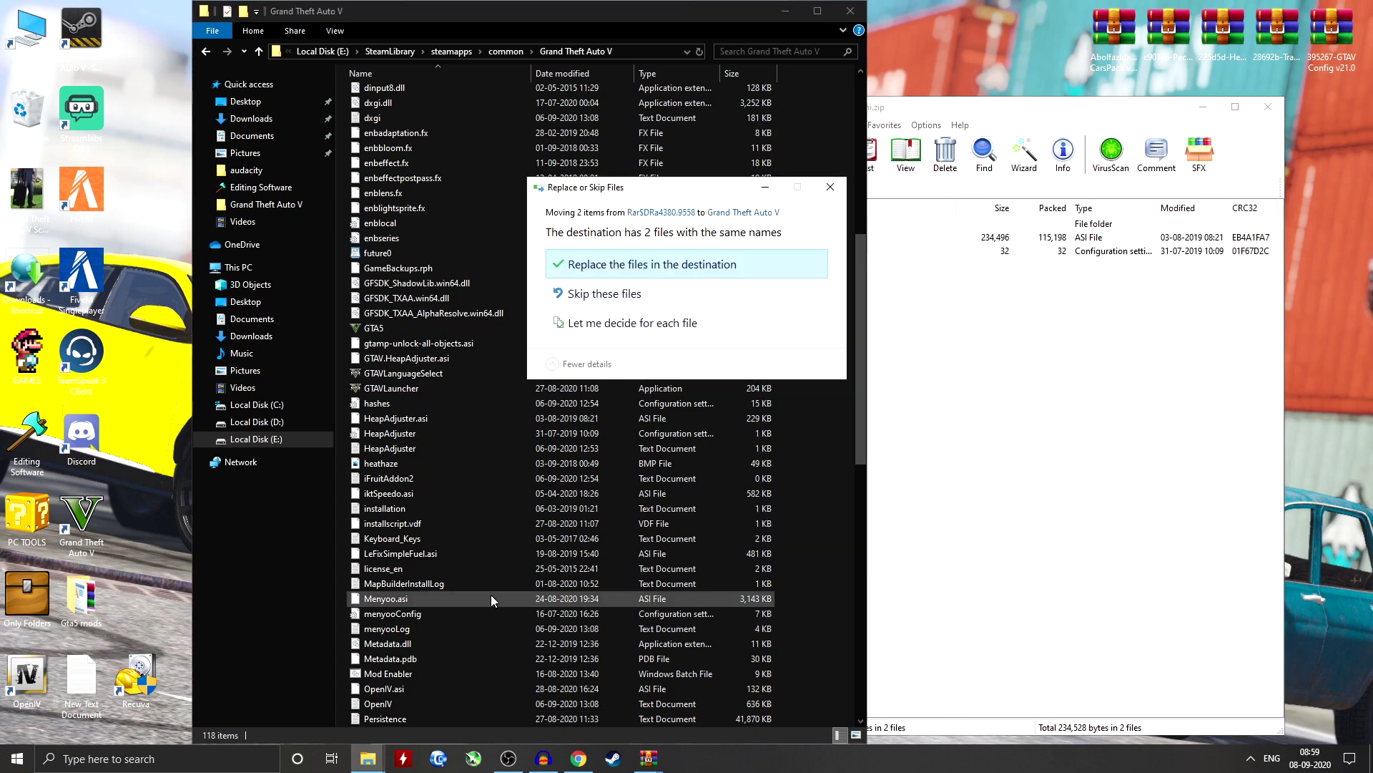
left_click(677, 268)
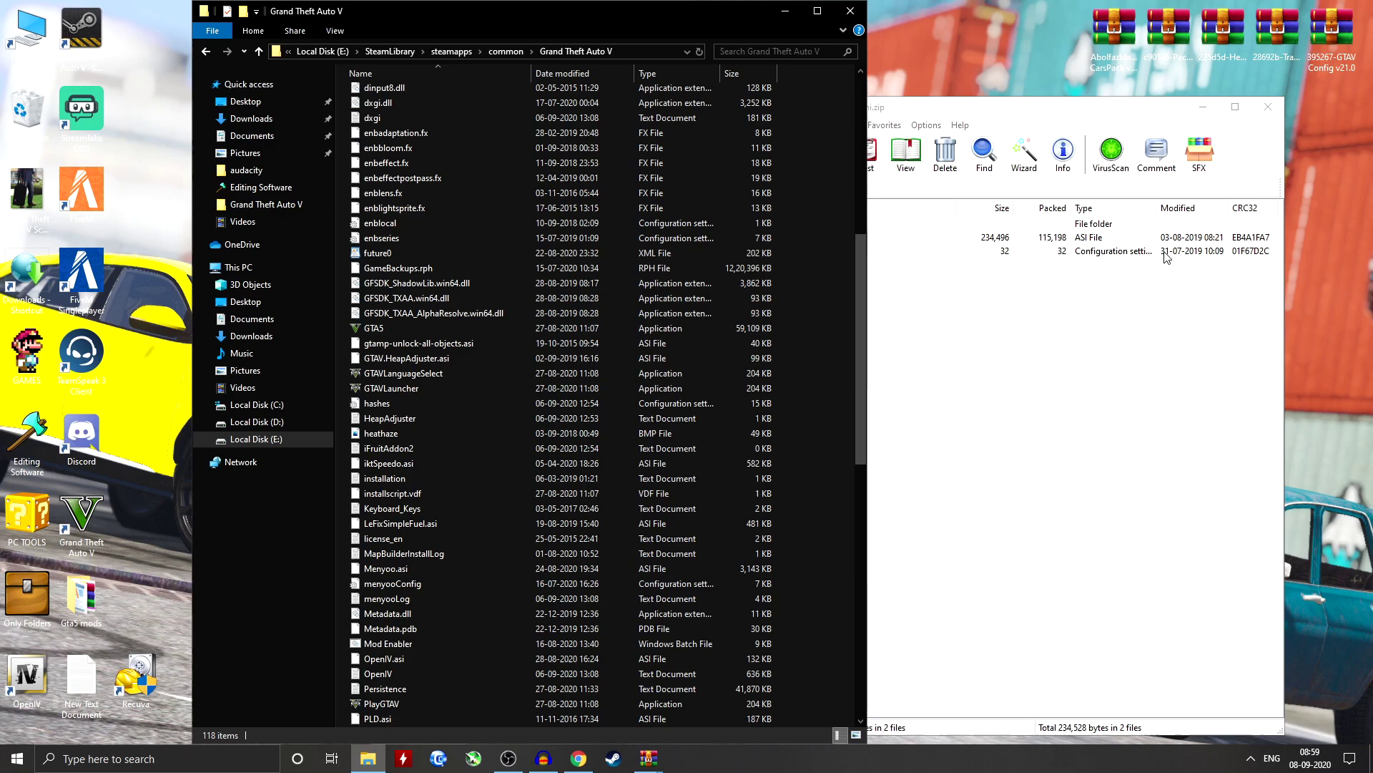
left_click(1265, 108)
left_click(1265, 108)
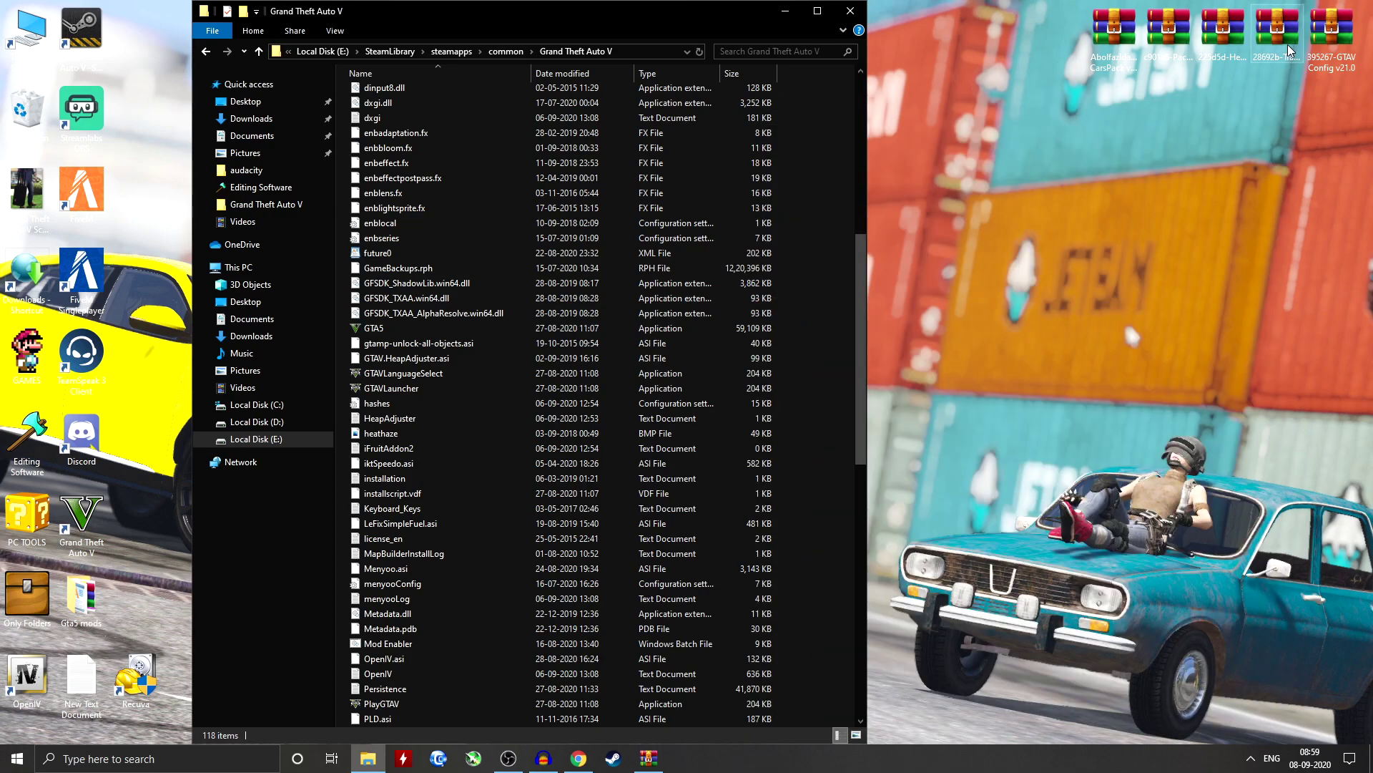
- Extract TrainerV.asi and trainerv.ini from the TrainerV archive into the Grand Theft Auto V folder, replacing the existing files
double_click(1289, 51)
left_click_drag(901, 108, 937, 93)
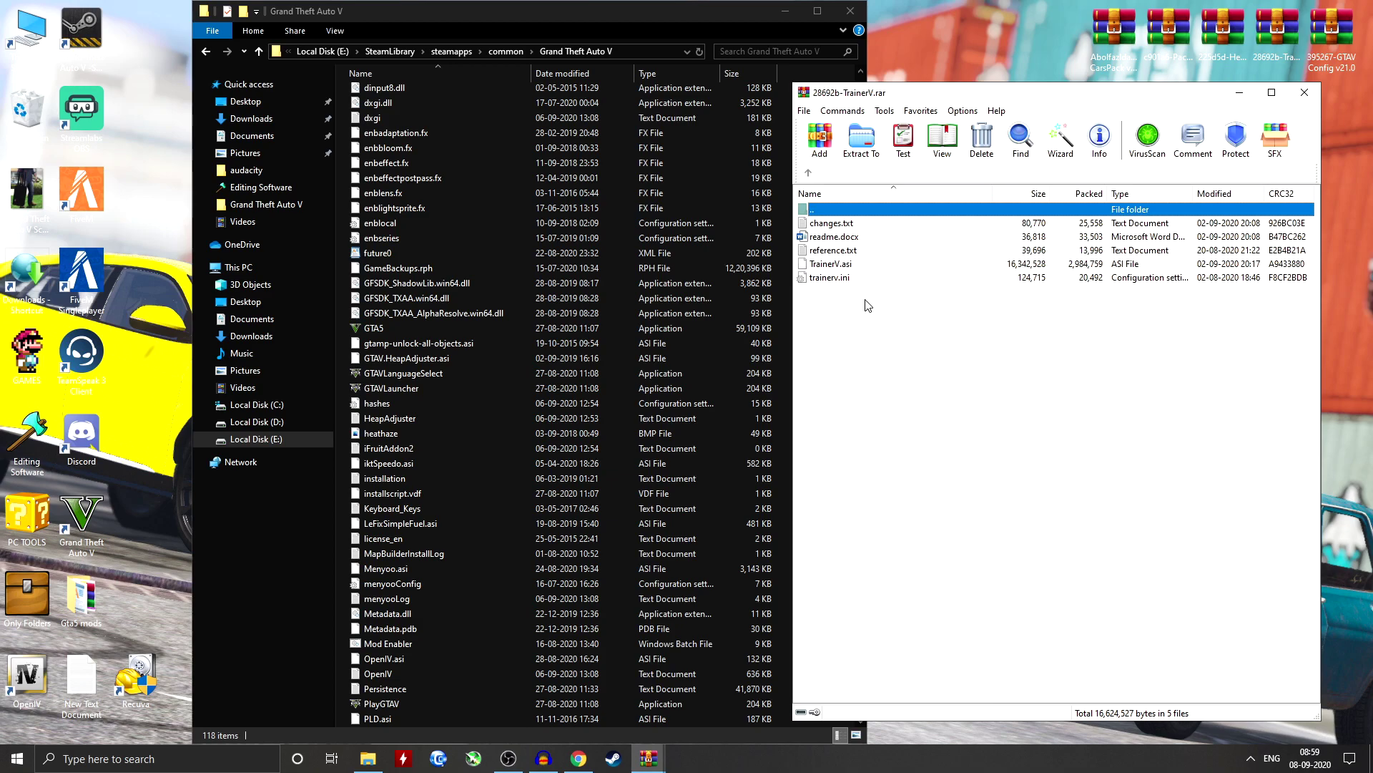
left_click(846, 277)
left_click(845, 264, "ctrl")
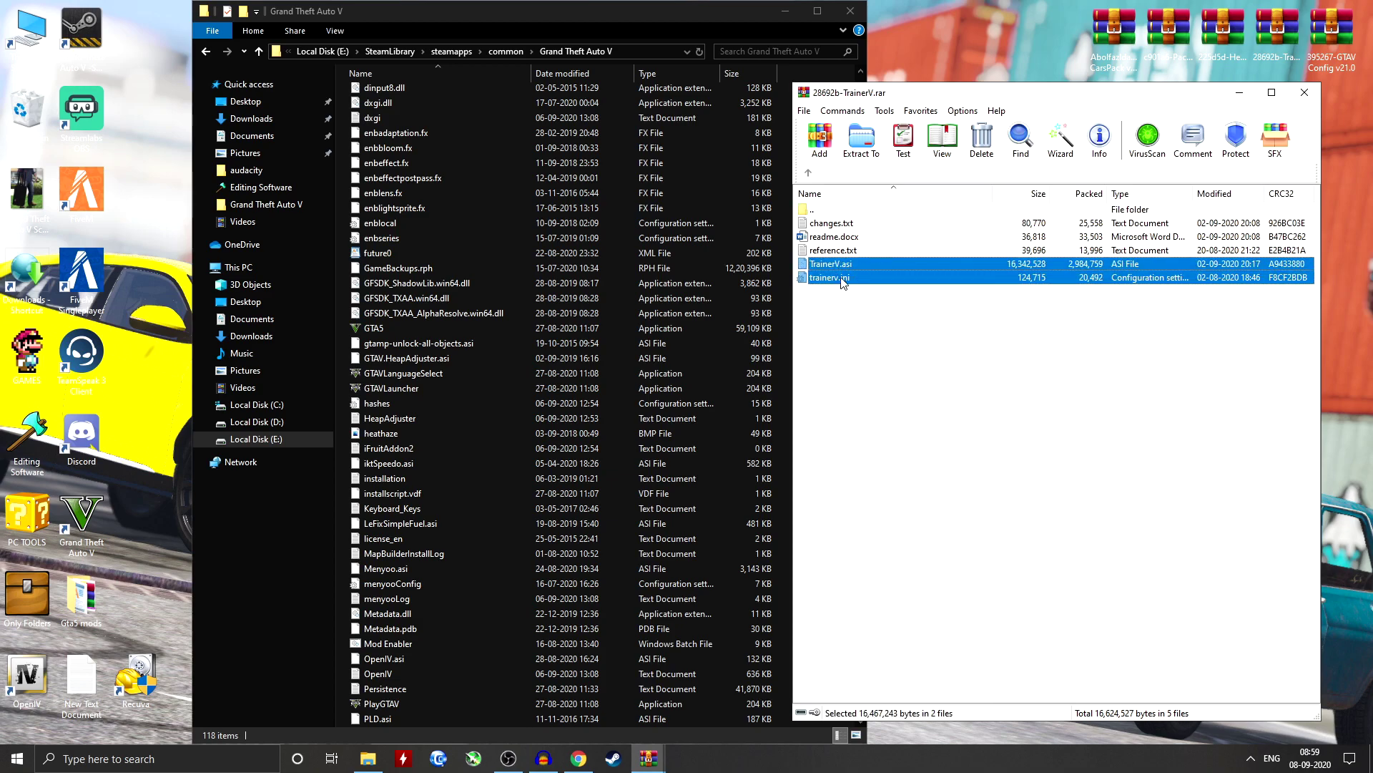
left_click_drag(843, 279, 482, 564)
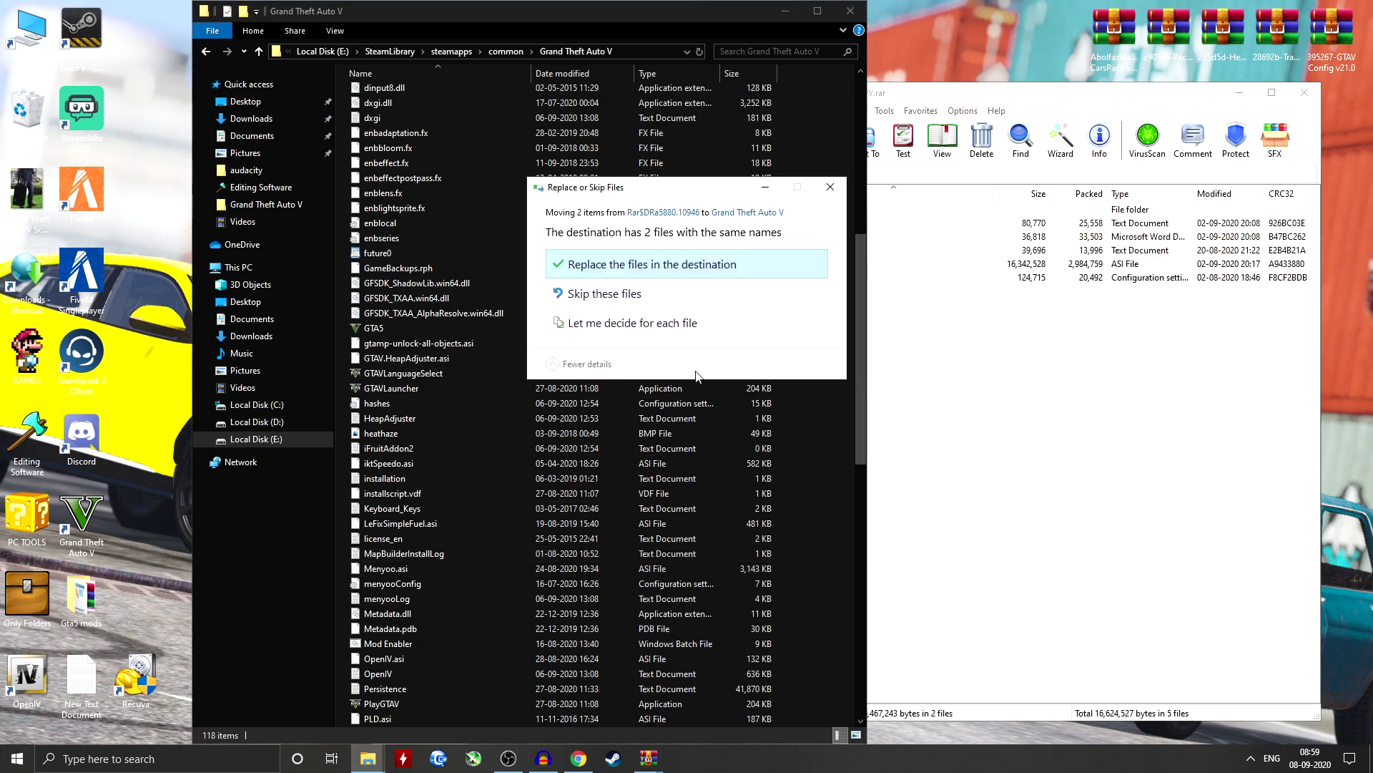
left_click(665, 268)
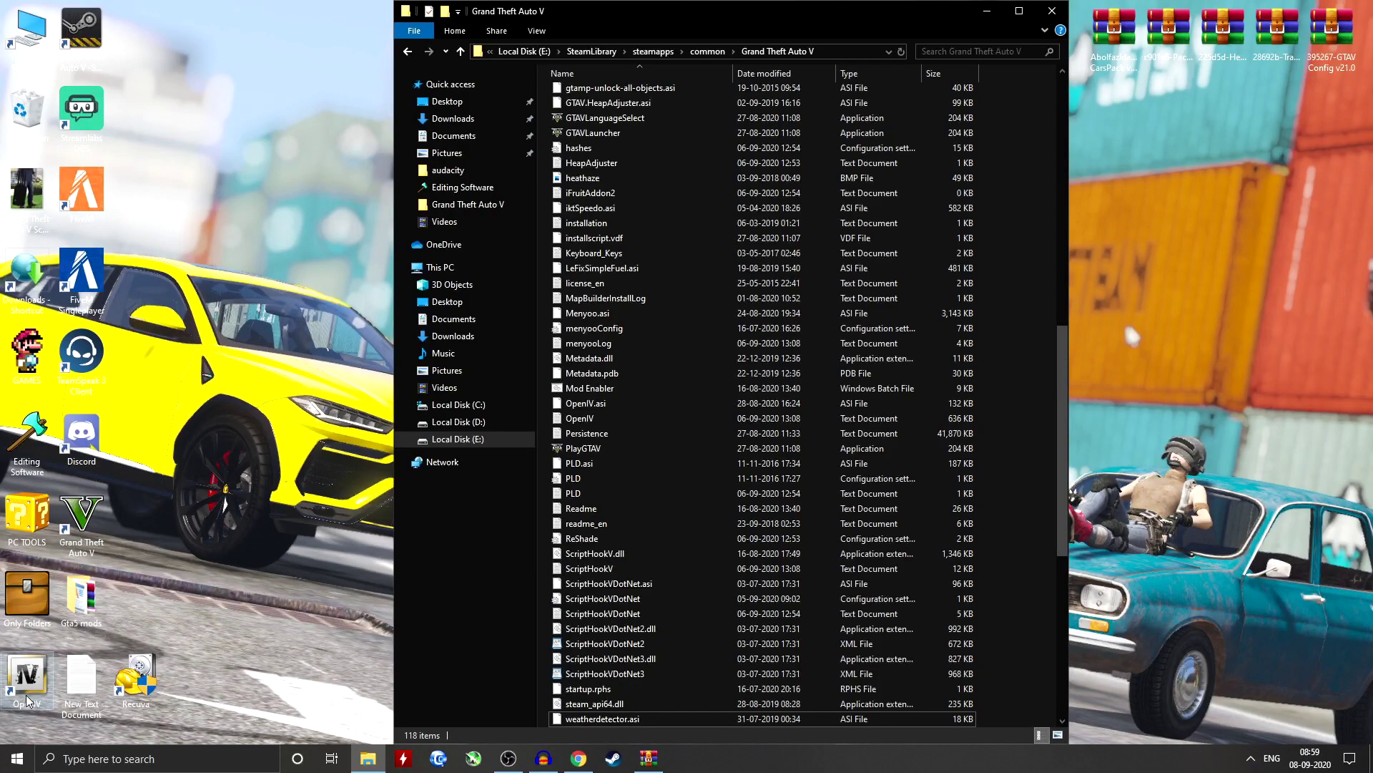
- Launch OpenIV from the desktop with the GTA V game files loaded
left_click(26, 699)
double_click(26, 699)
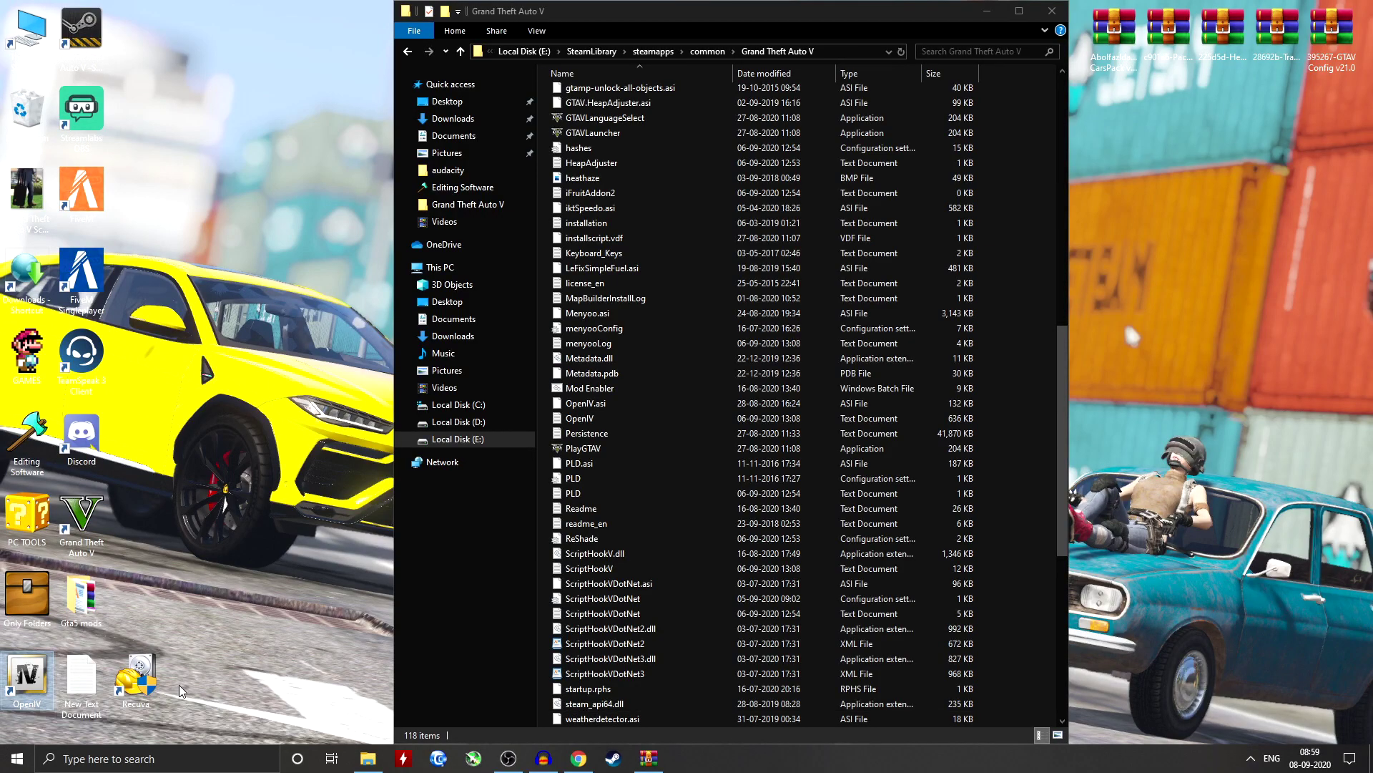
left_click(649, 760)
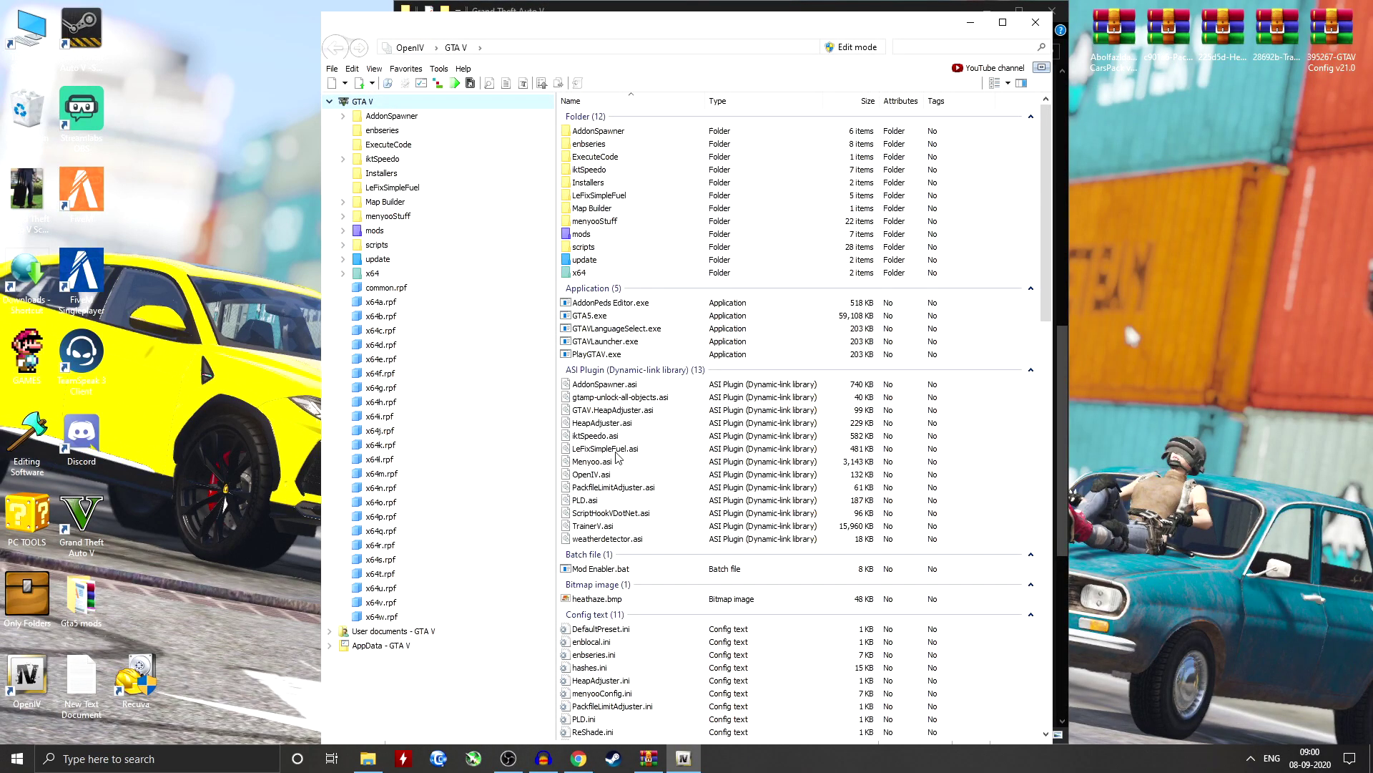
- Enable edit mode and open the common/data folder of update.rpf inside mods/update
left_click(852, 47)
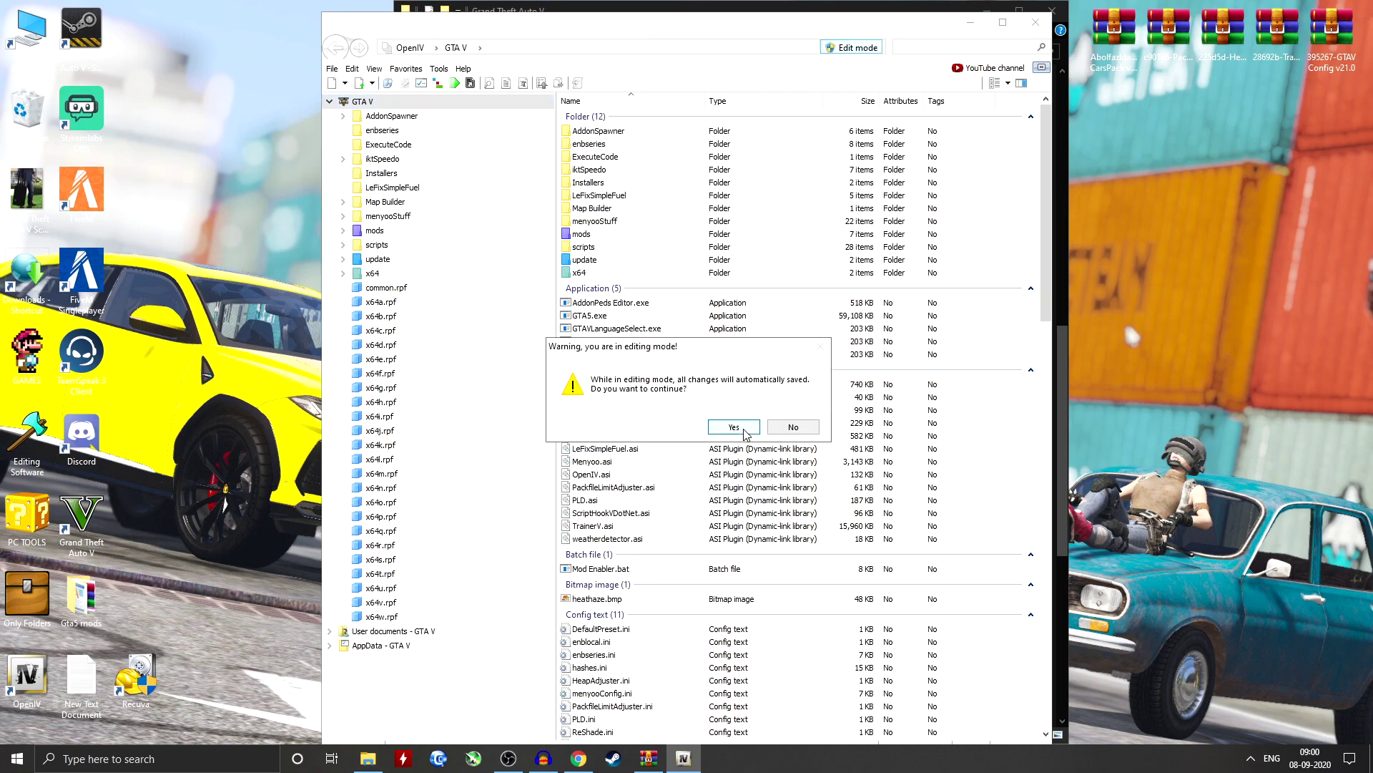
left_click(745, 430)
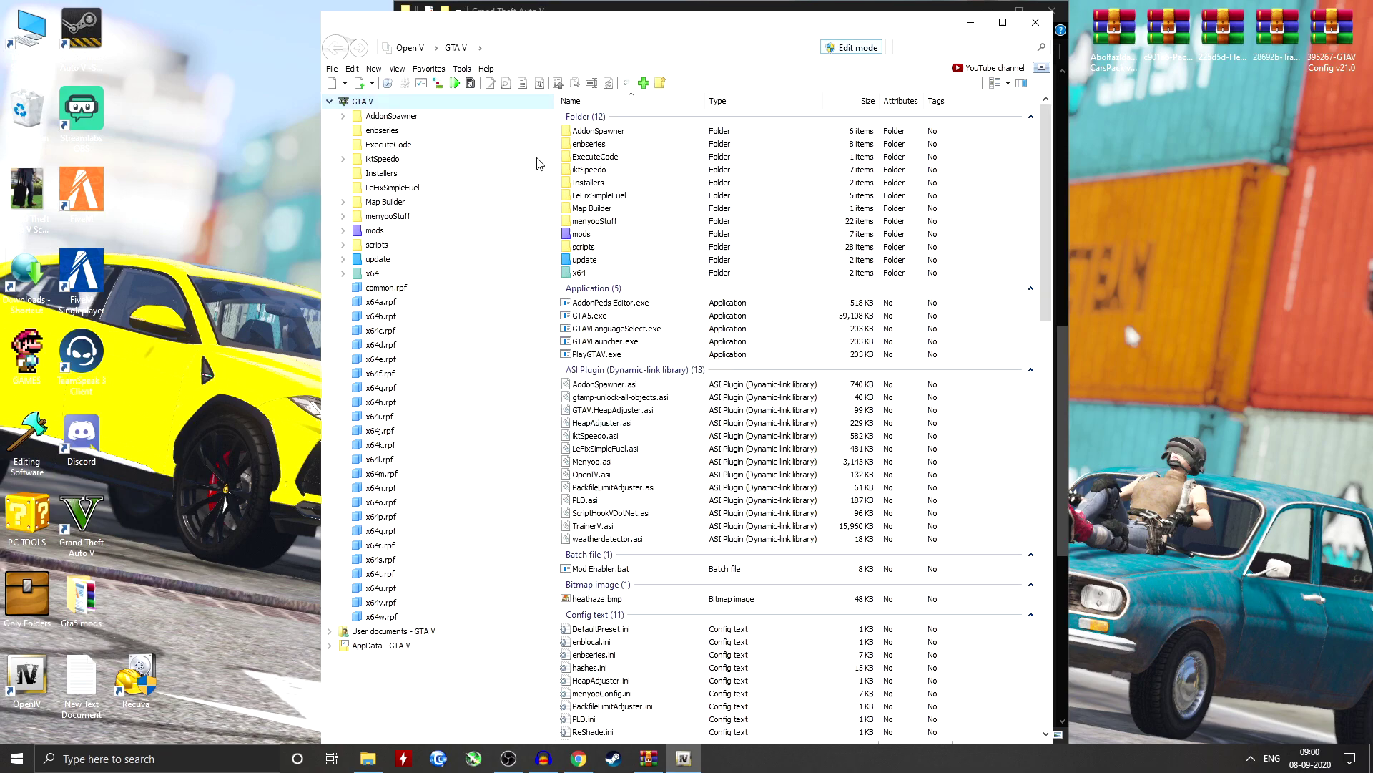
double_click(609, 235)
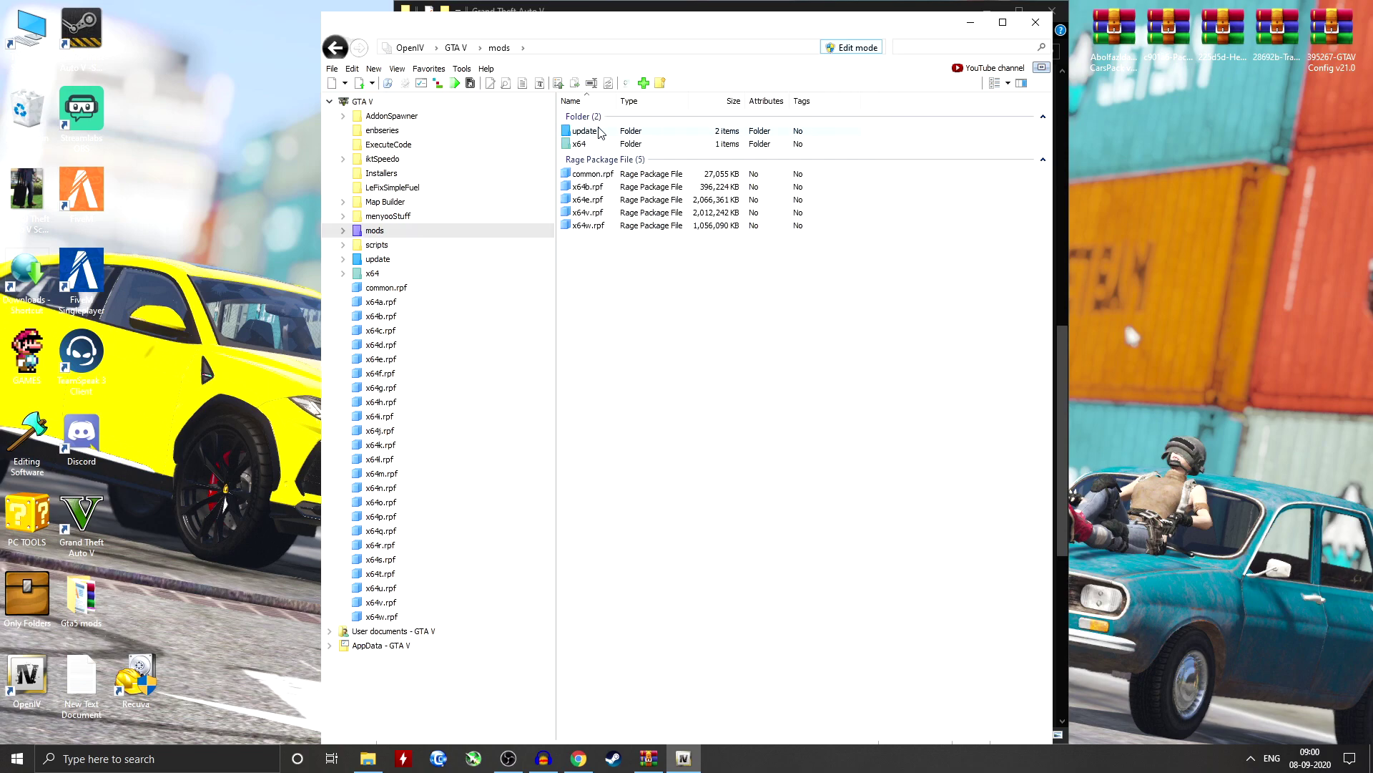
double_click(601, 132)
double_click(583, 159)
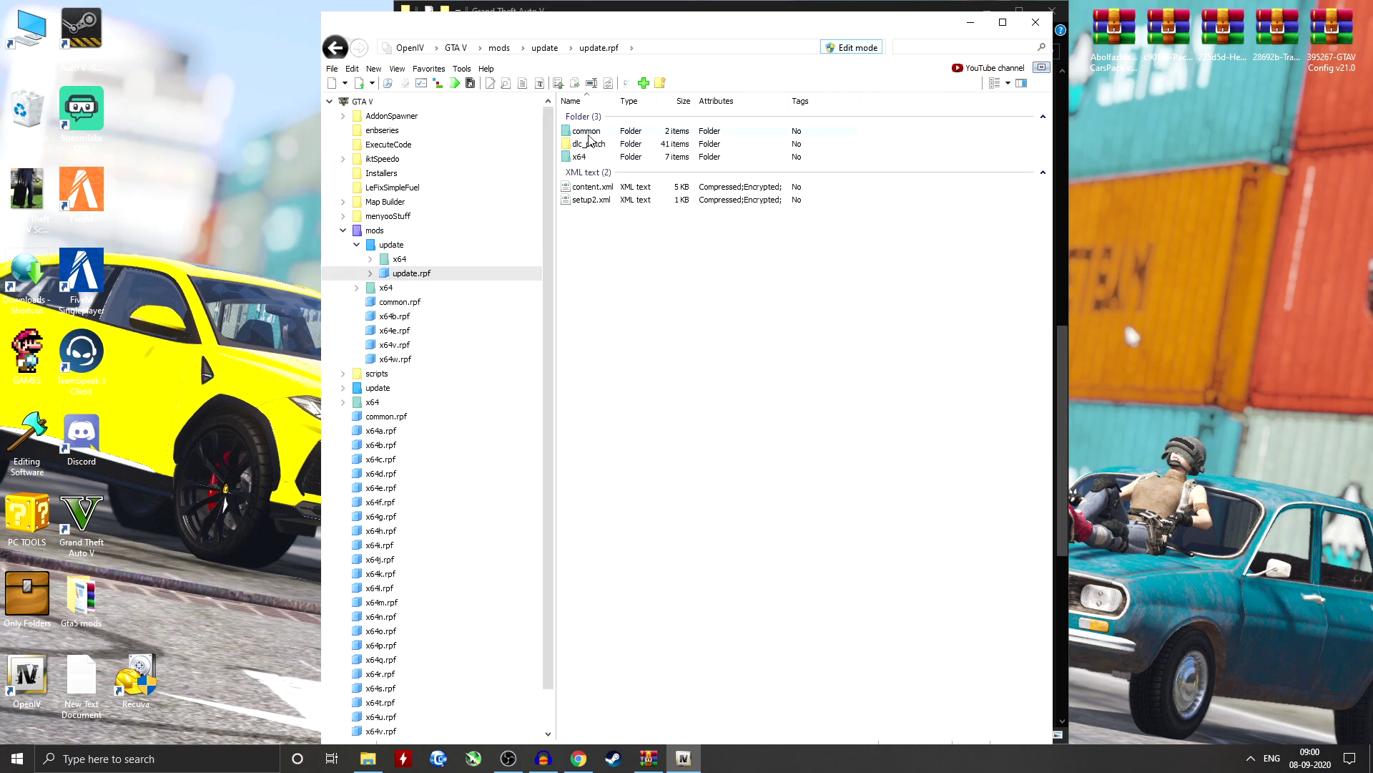
double_click(589, 136)
double_click(589, 136)
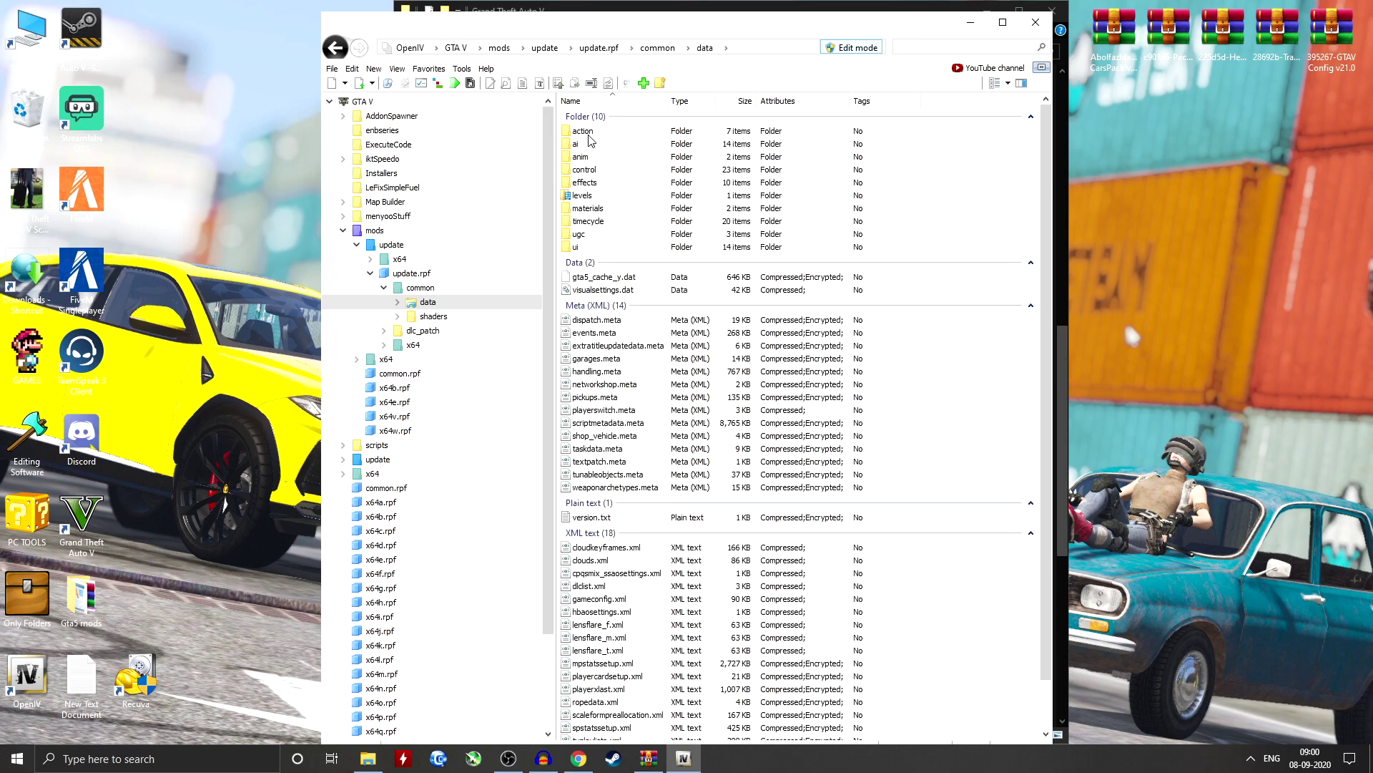
scroll(651, 585, "down", 2)
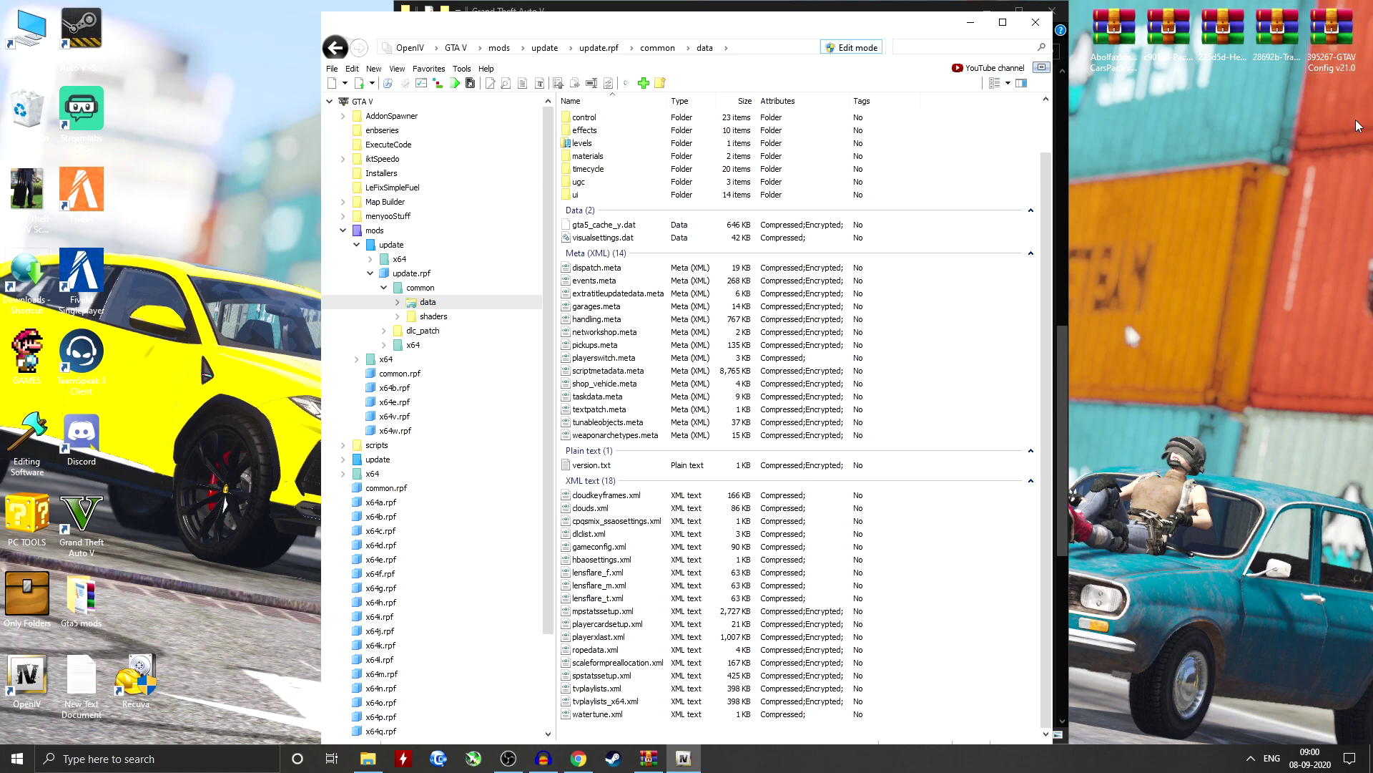
- Copy gameconfig.xml from the Stock Traffic folder of Gta Config v21 for v 1.0.2060 into update.rpf's data folder, and close the archive
double_click(1355, 76)
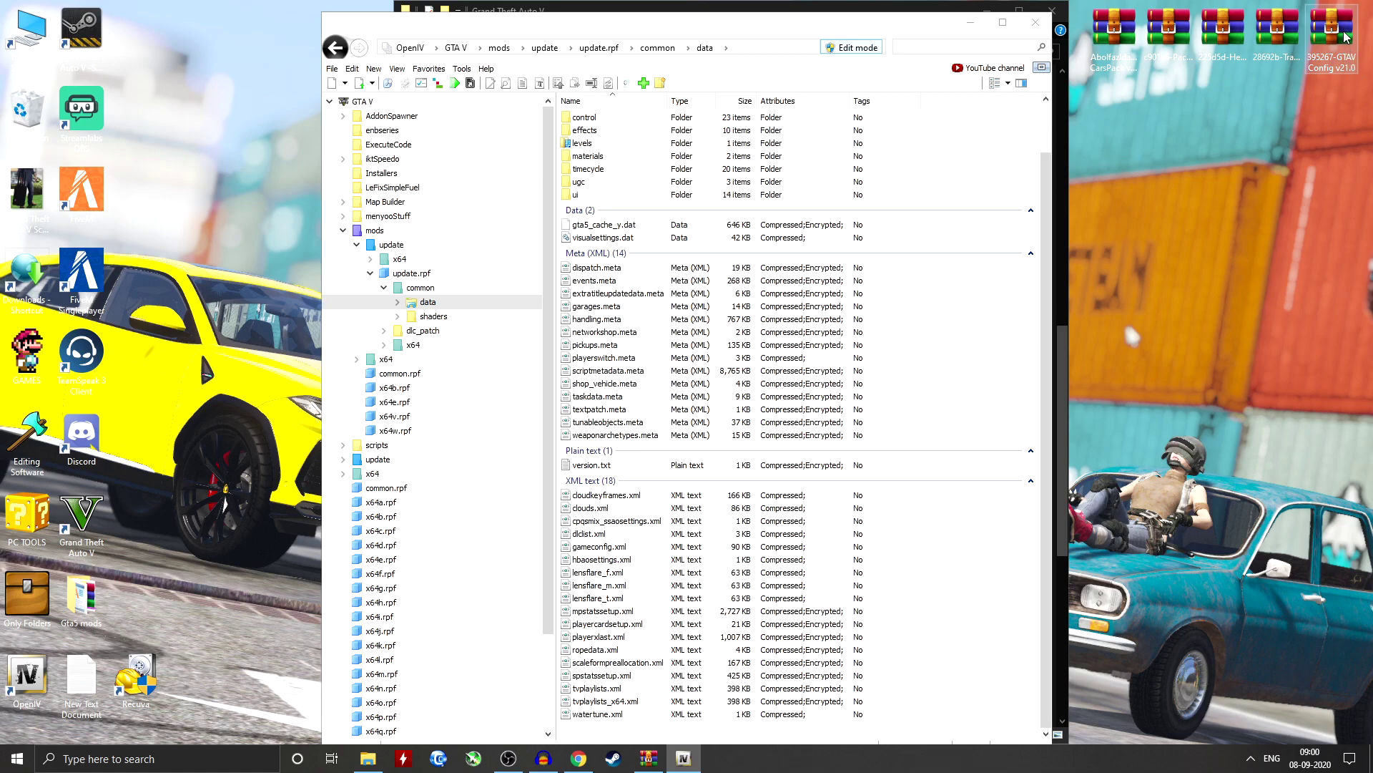
left_click_drag(1089, 92, 1220, 90)
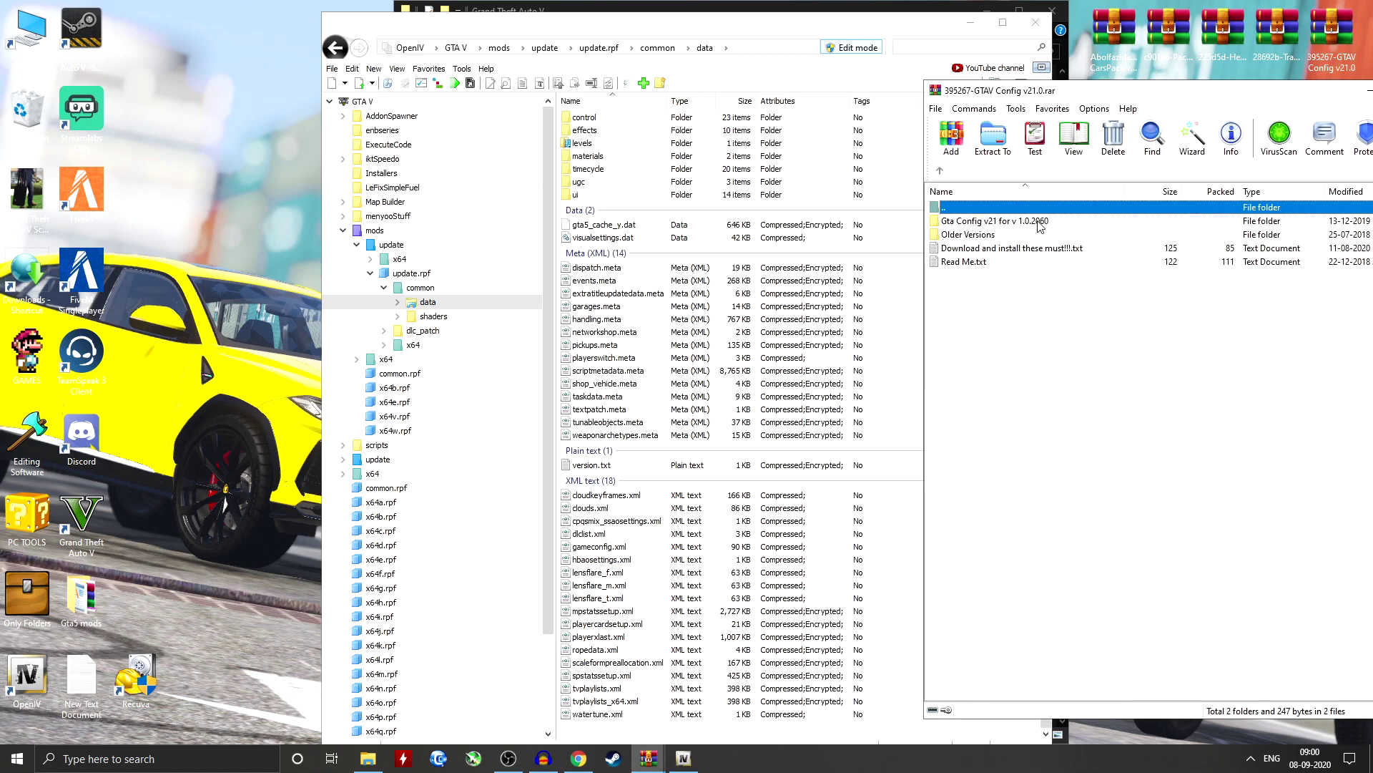
double_click(992, 236)
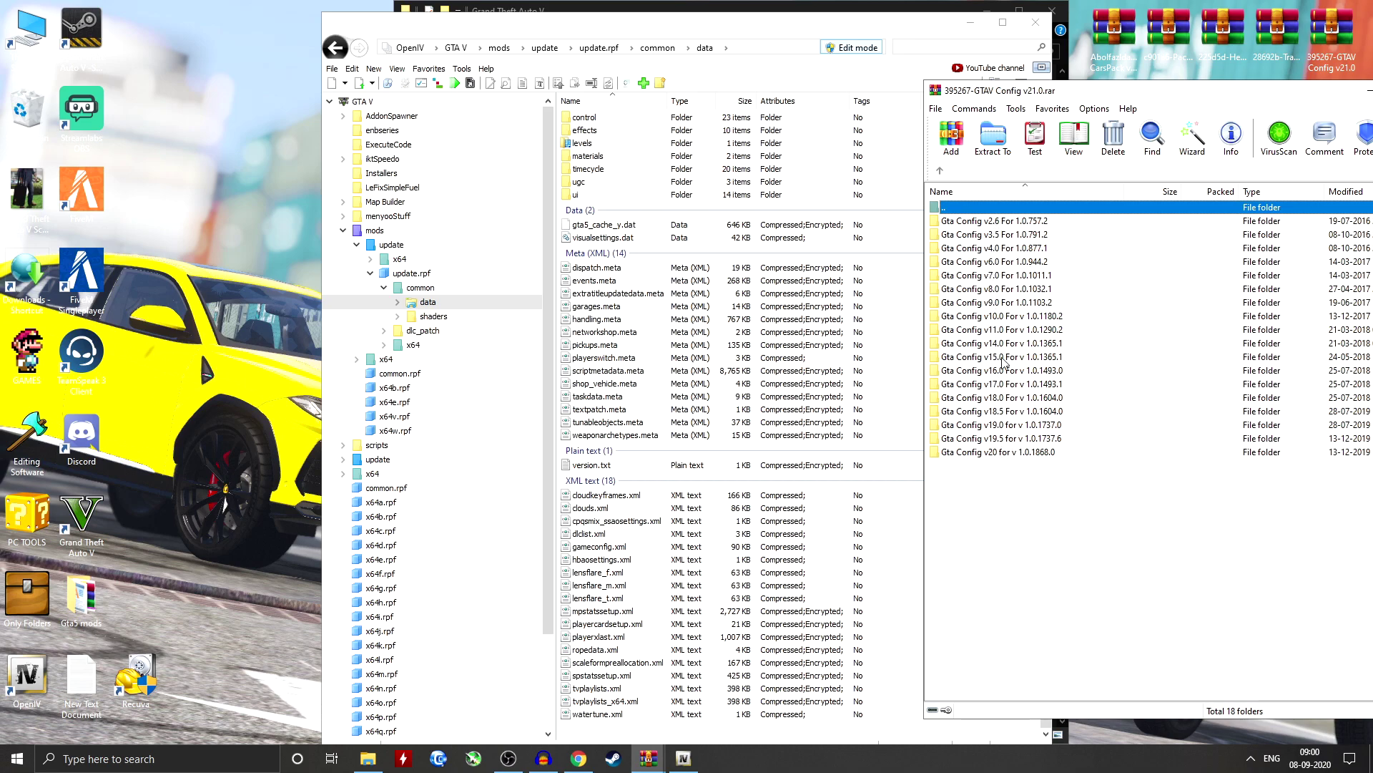
left_click(942, 173)
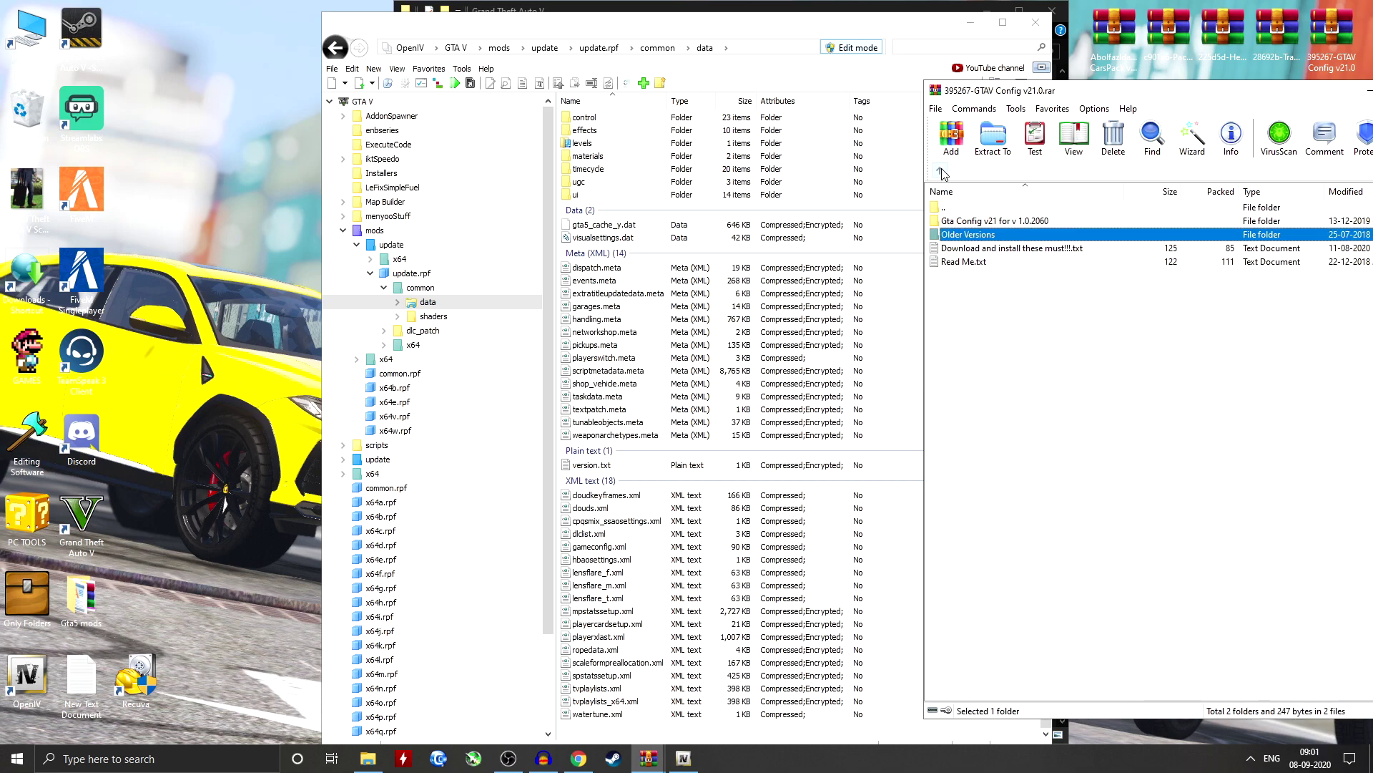
double_click(1041, 222)
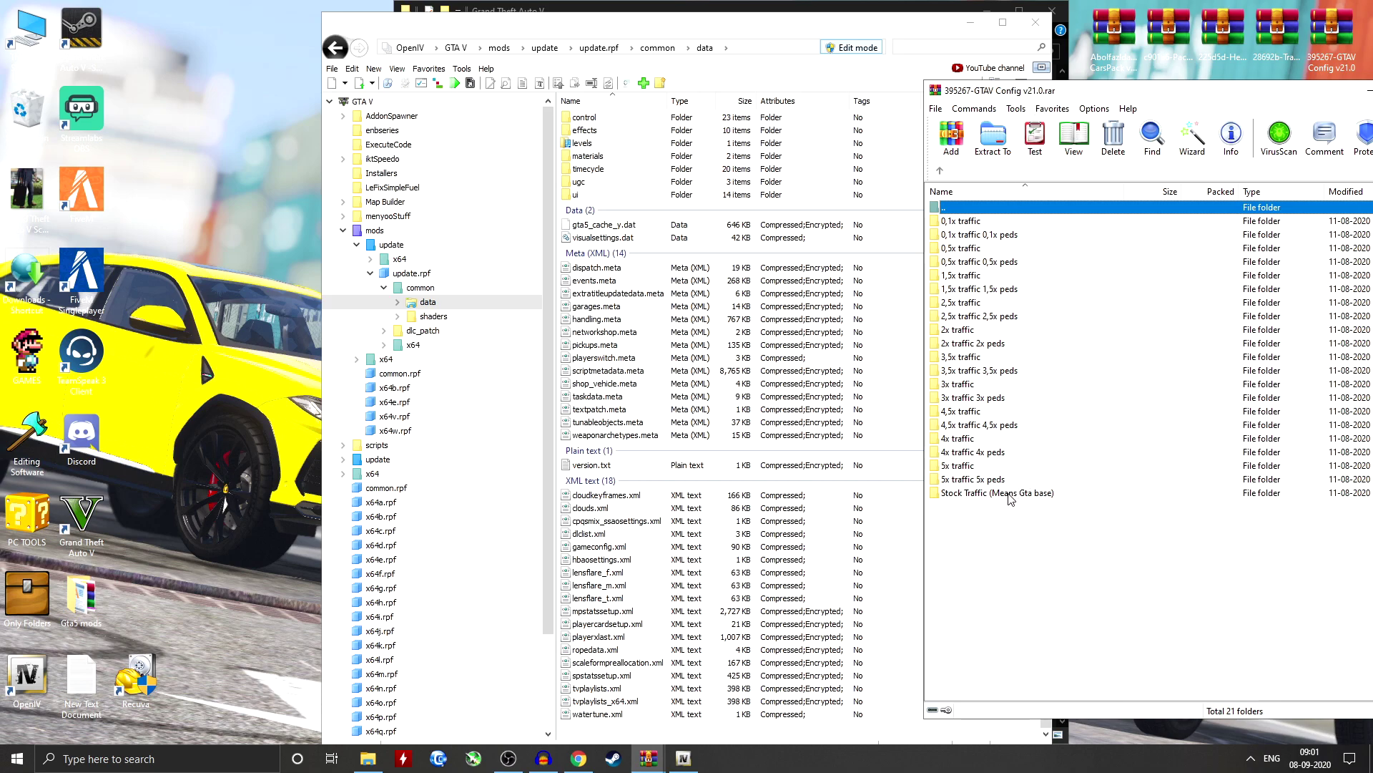
double_click(1044, 494)
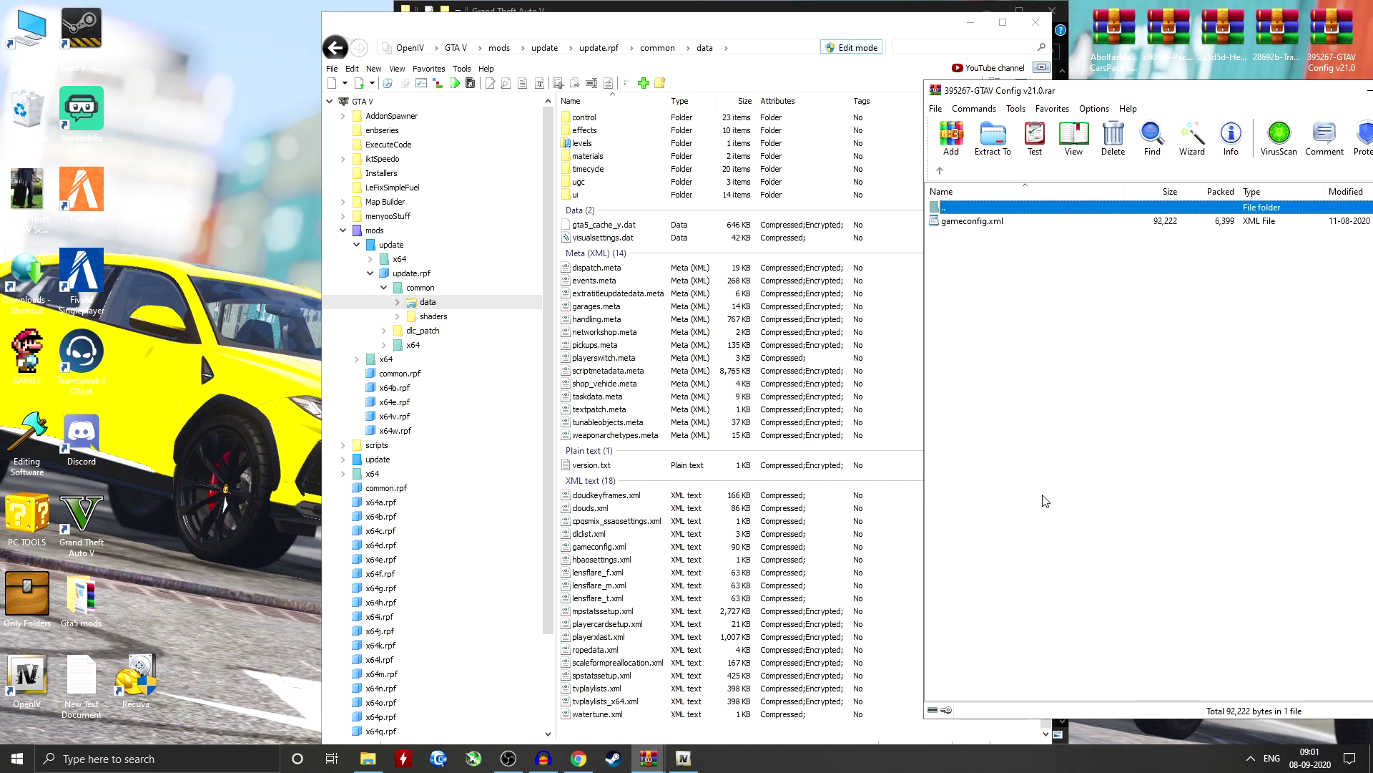
left_click_drag(996, 226, 692, 538)
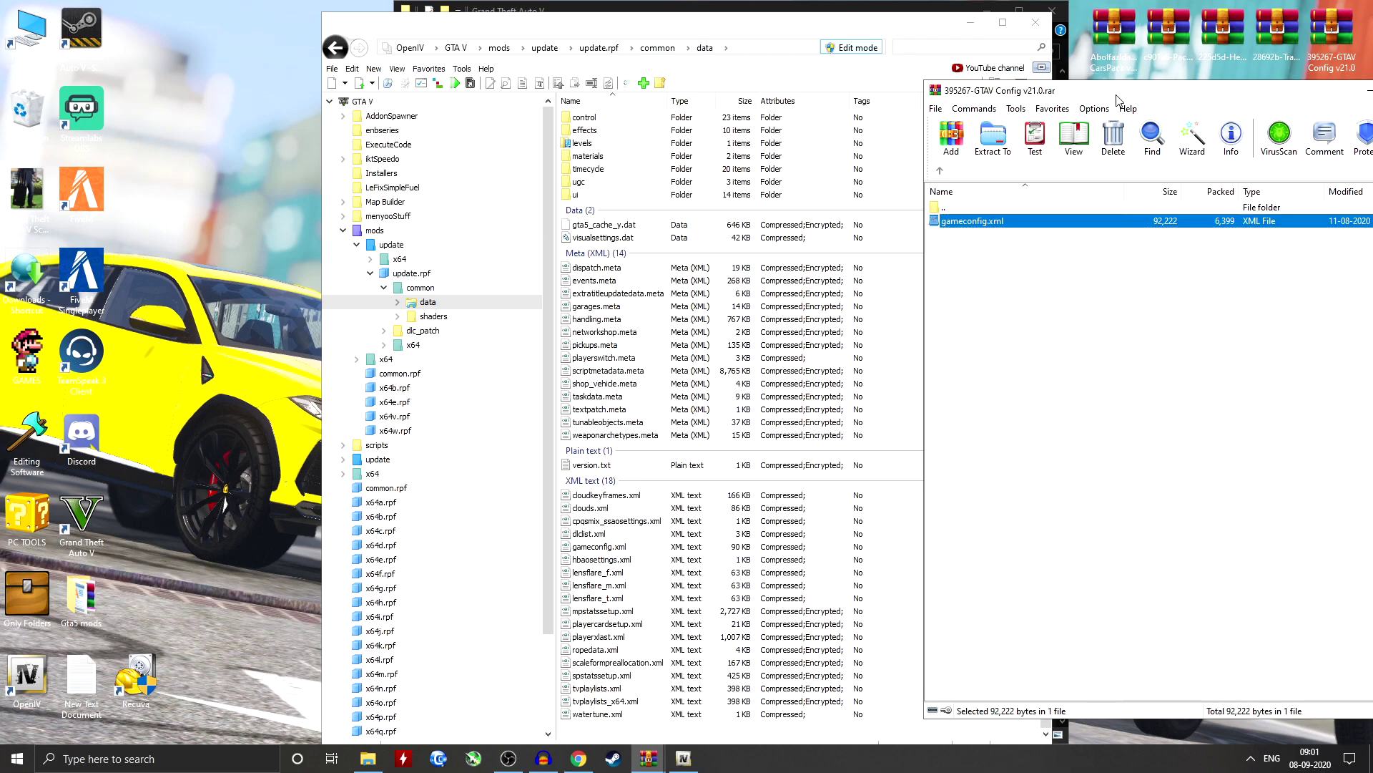
left_click_drag(1123, 92, 773, 96)
left_click(1086, 95)
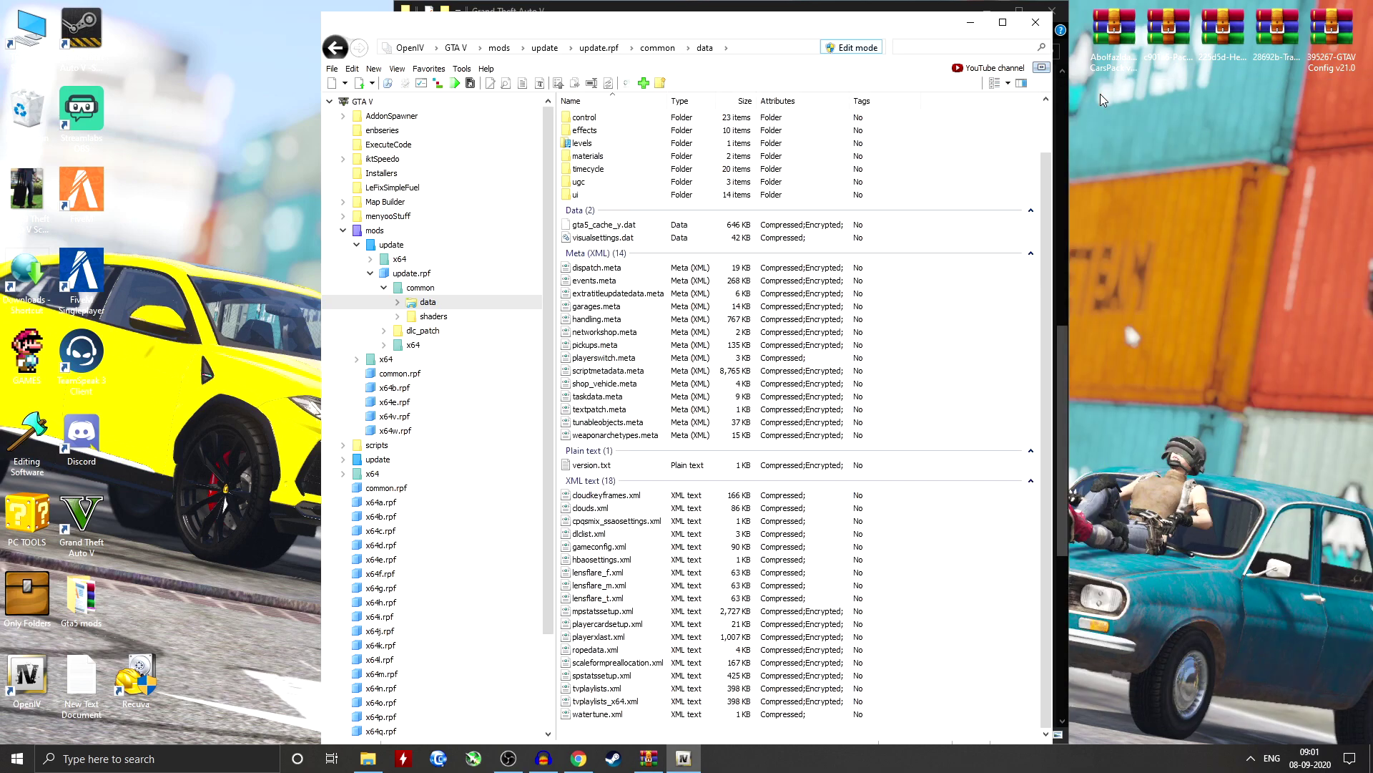
- Open dlclist.xml for editing and copy the car pack's dlcpacks Item line from the pack's Readme.txt, clearing away the readme and archive windows
right_click(596, 535)
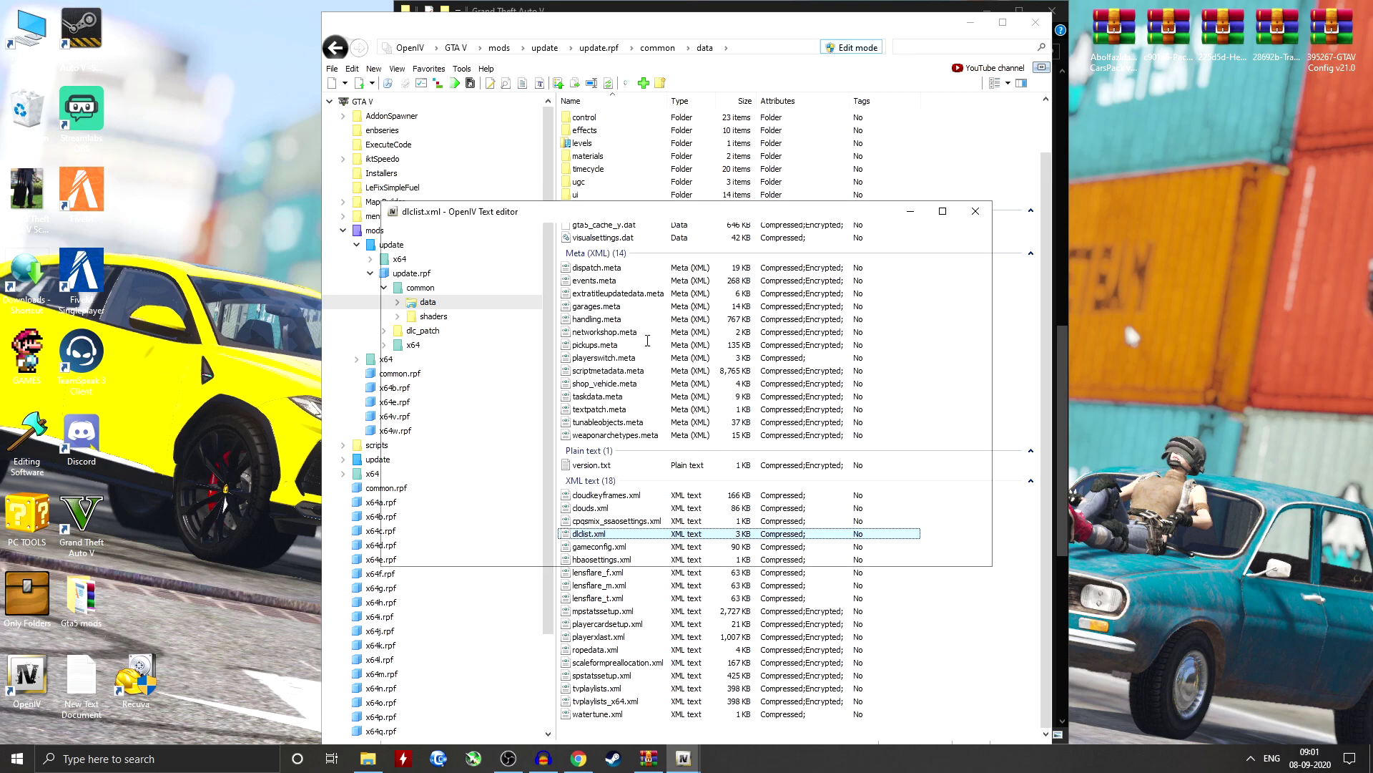
scroll(643, 417, "down", 5)
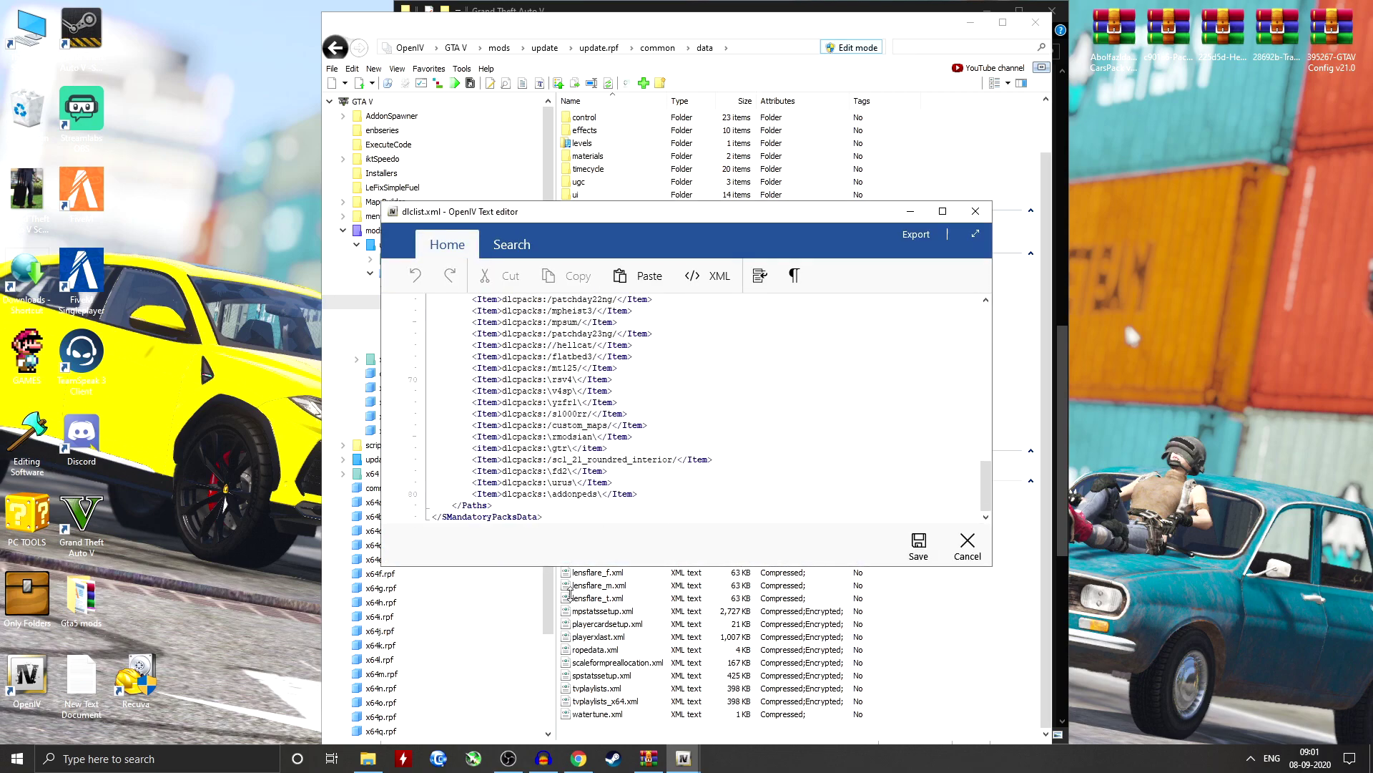
left_click(648, 758)
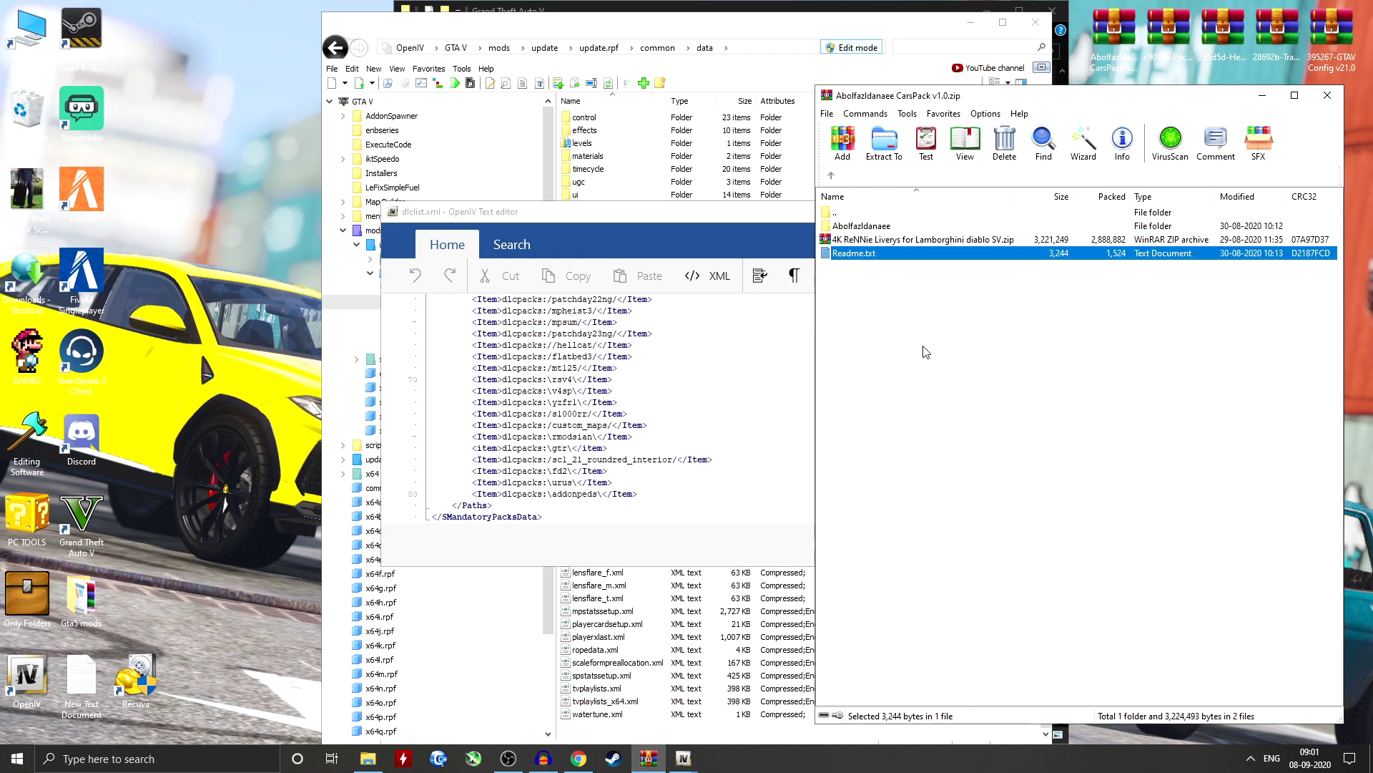
double_click(903, 256)
scroll(458, 474, "down", 11)
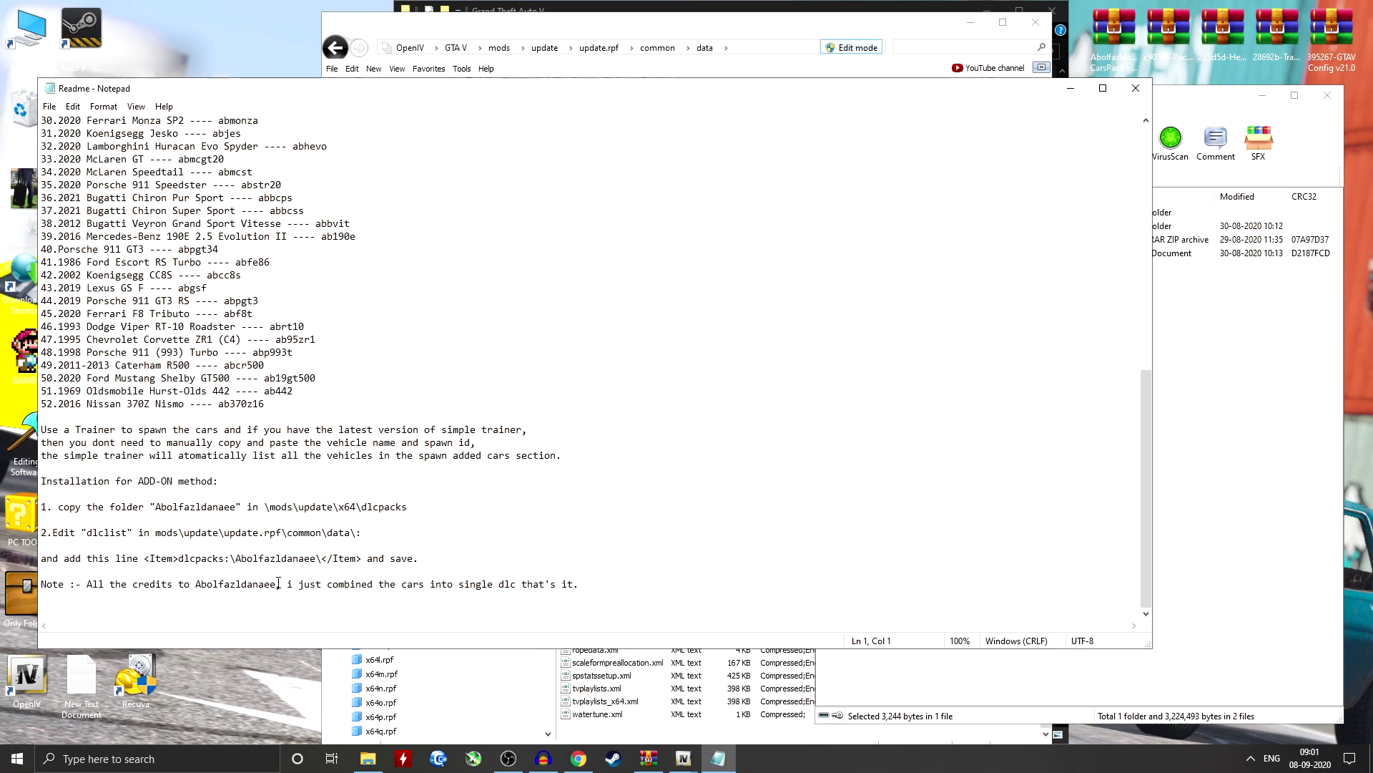
left_click_drag(147, 558, 350, 561)
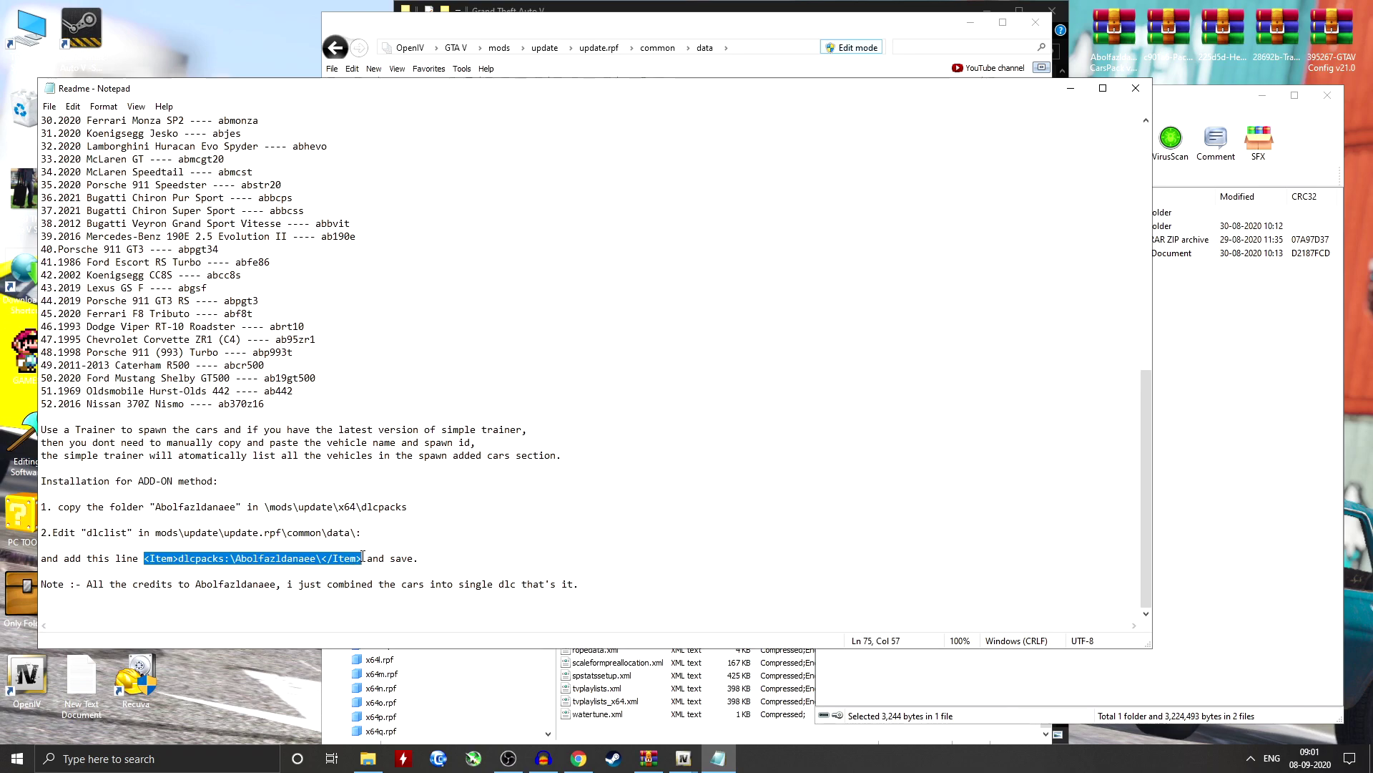
right_click(357, 557)
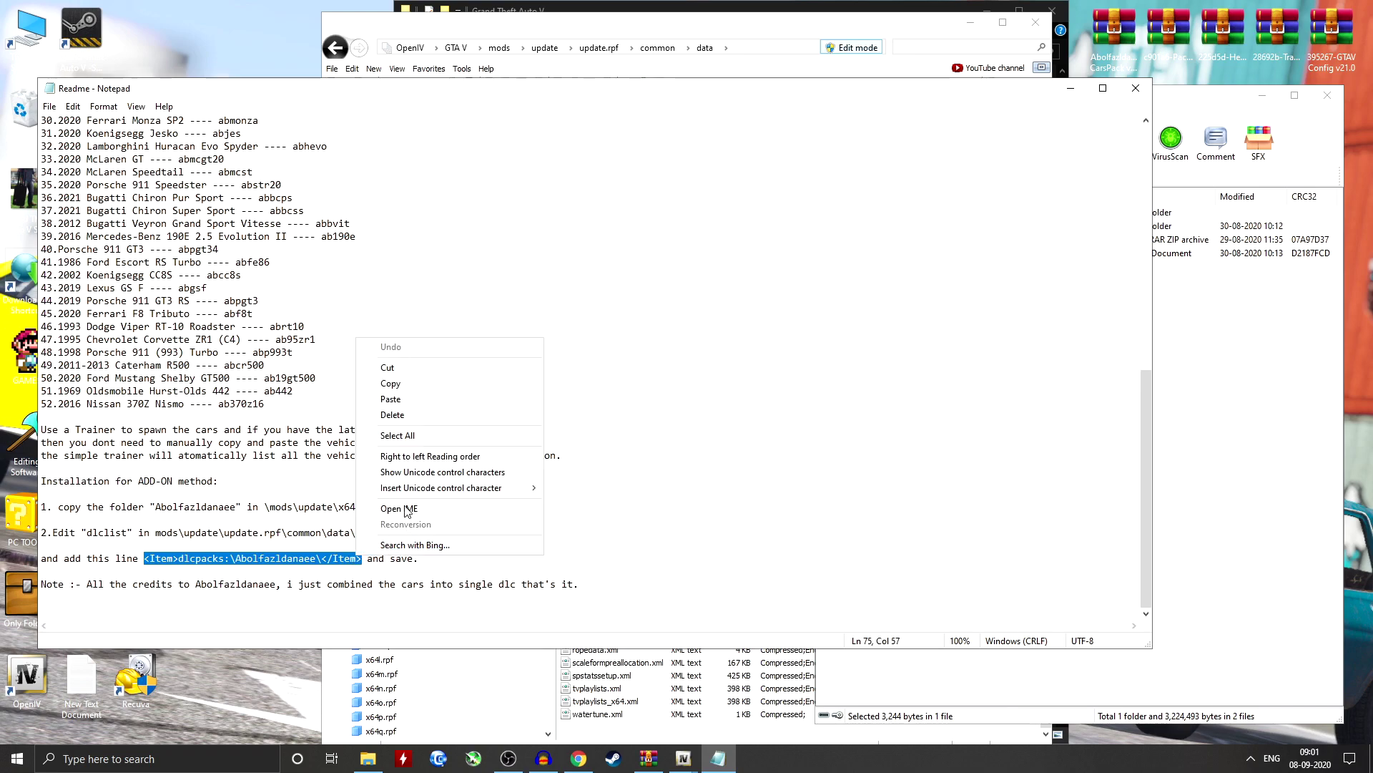
left_click(422, 384)
scroll(177, 414, "up", 6)
scroll(134, 244, "up", 5)
scroll(117, 462, "down", 4)
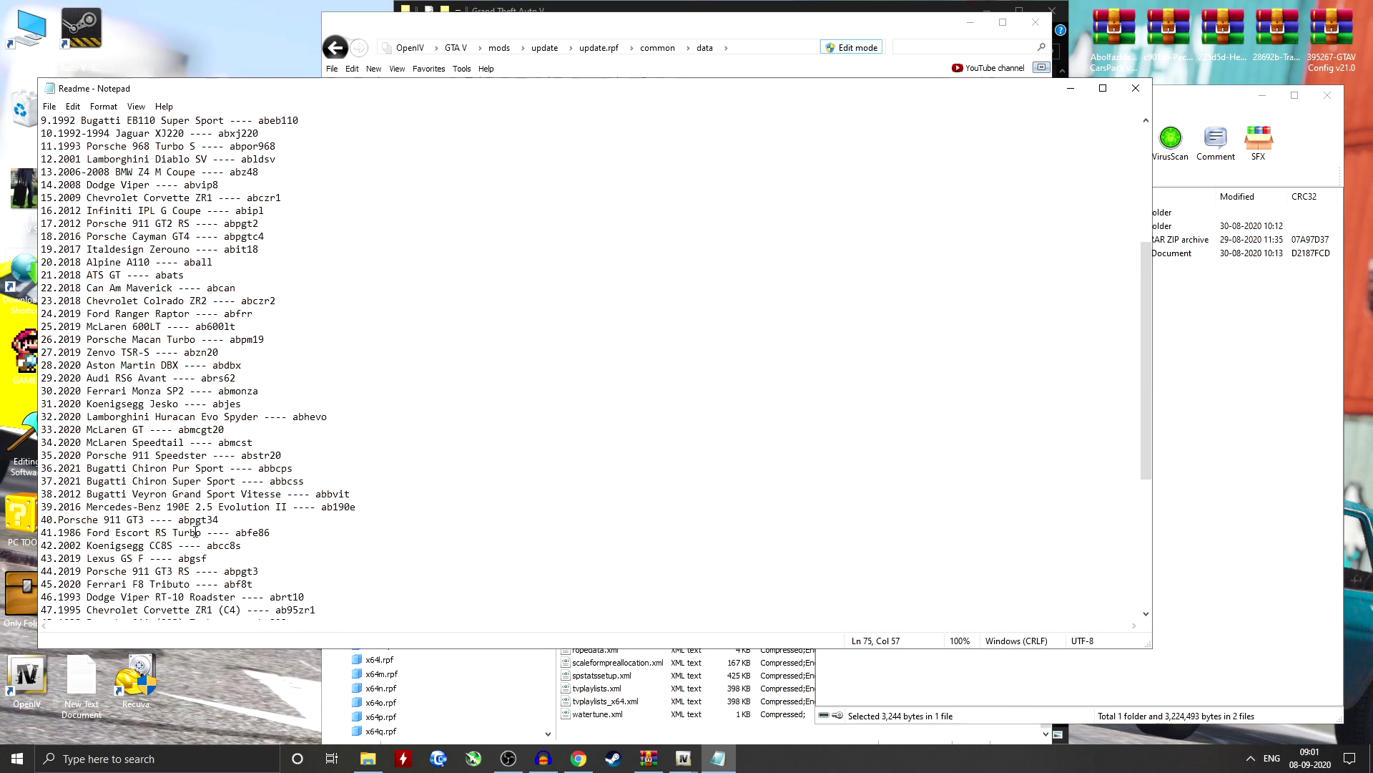
left_click(1136, 87)
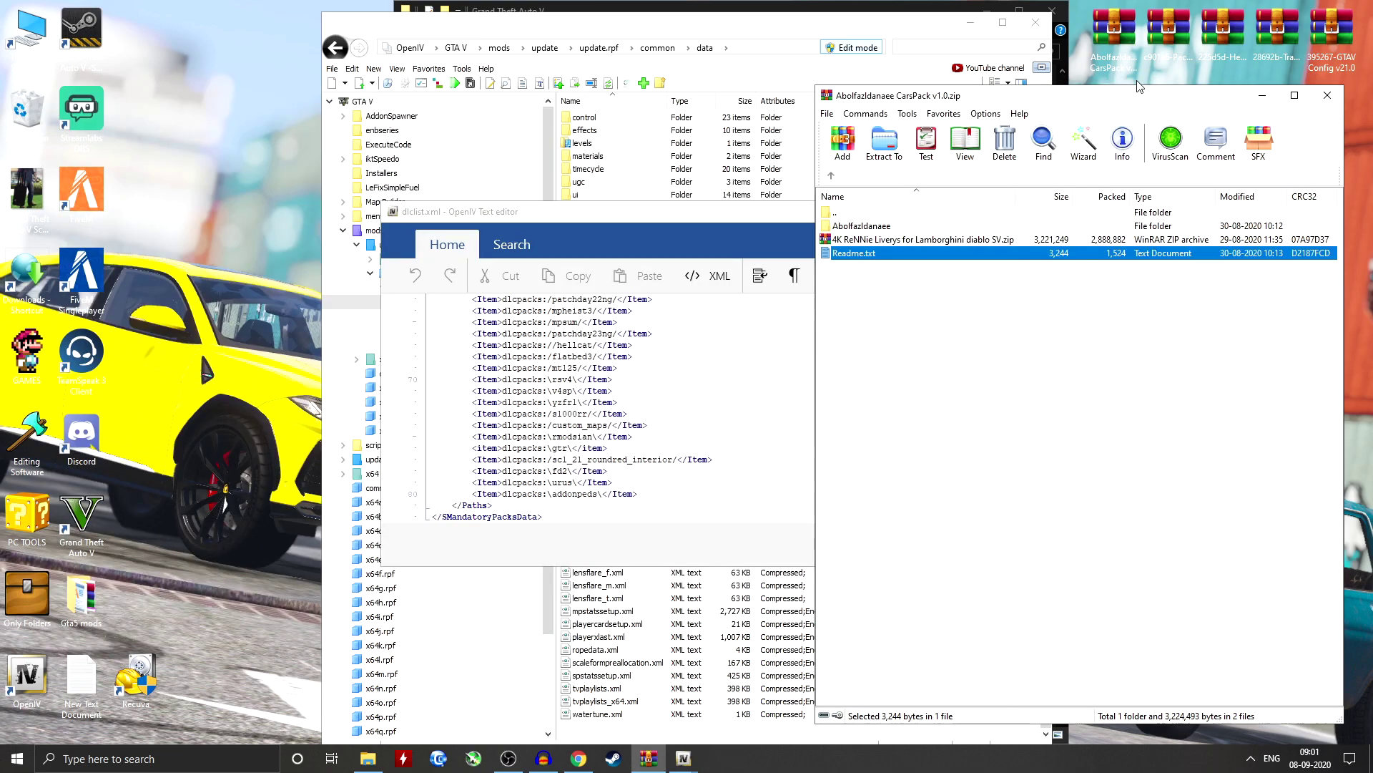
left_click(1263, 95)
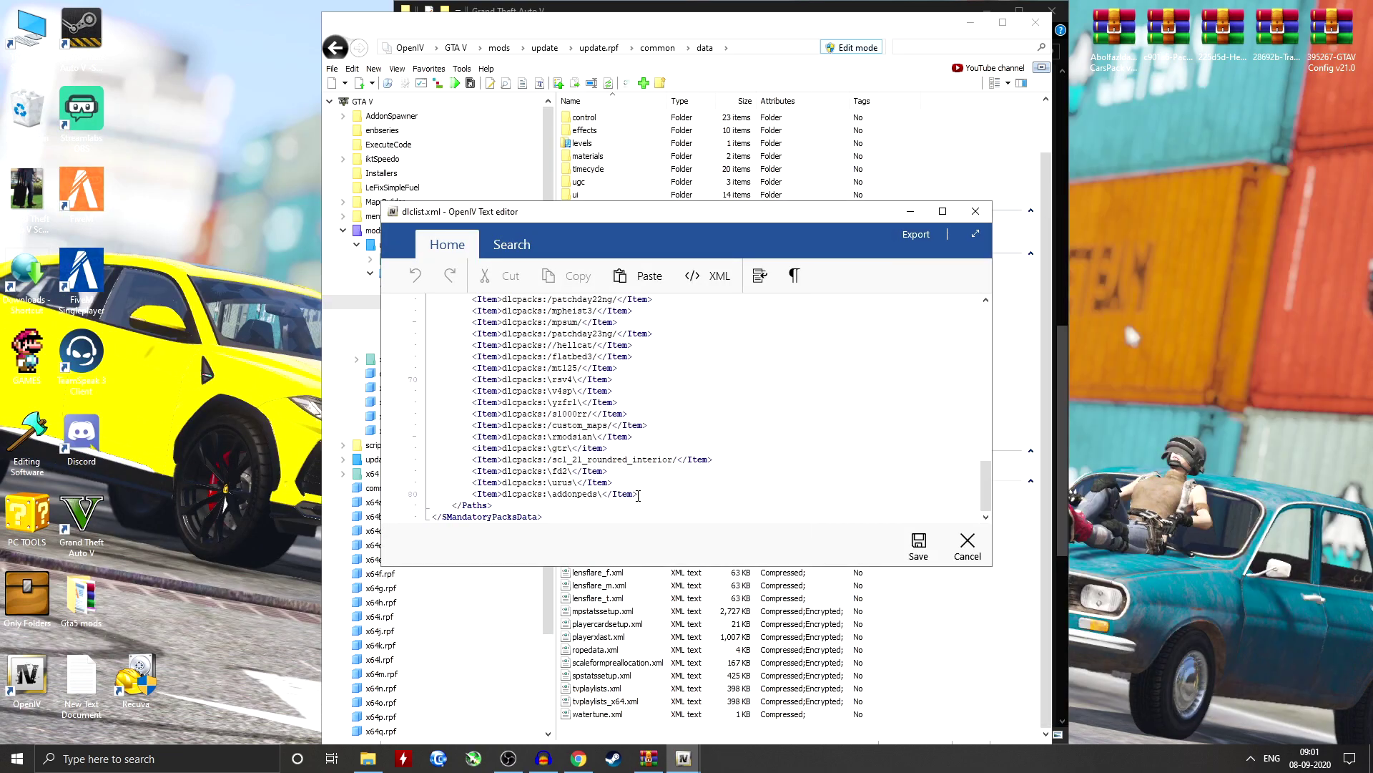
- Add the copied dlcpacks line on a new row below the addonpeds entry in dlclist.xml and save the file
key("Return")
key("ctrl+v")
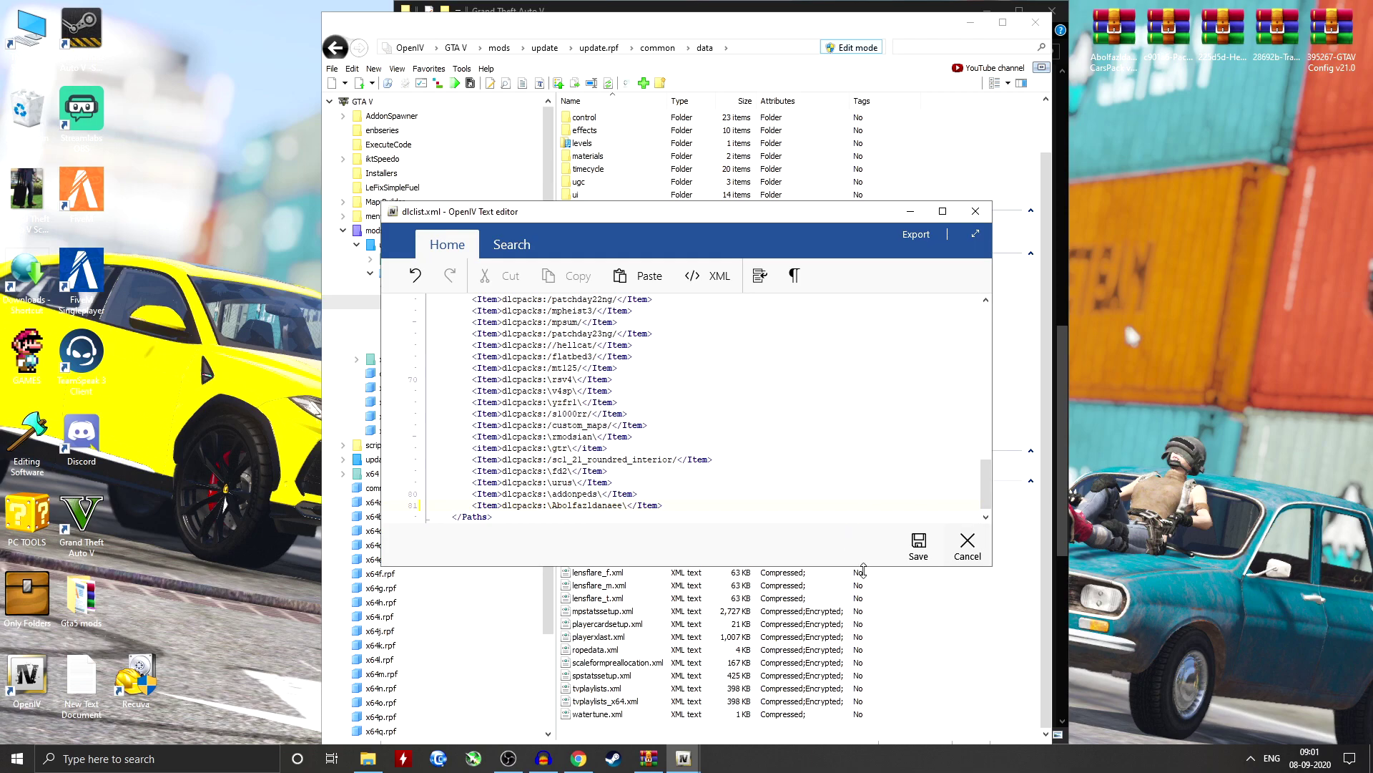
left_click(920, 545)
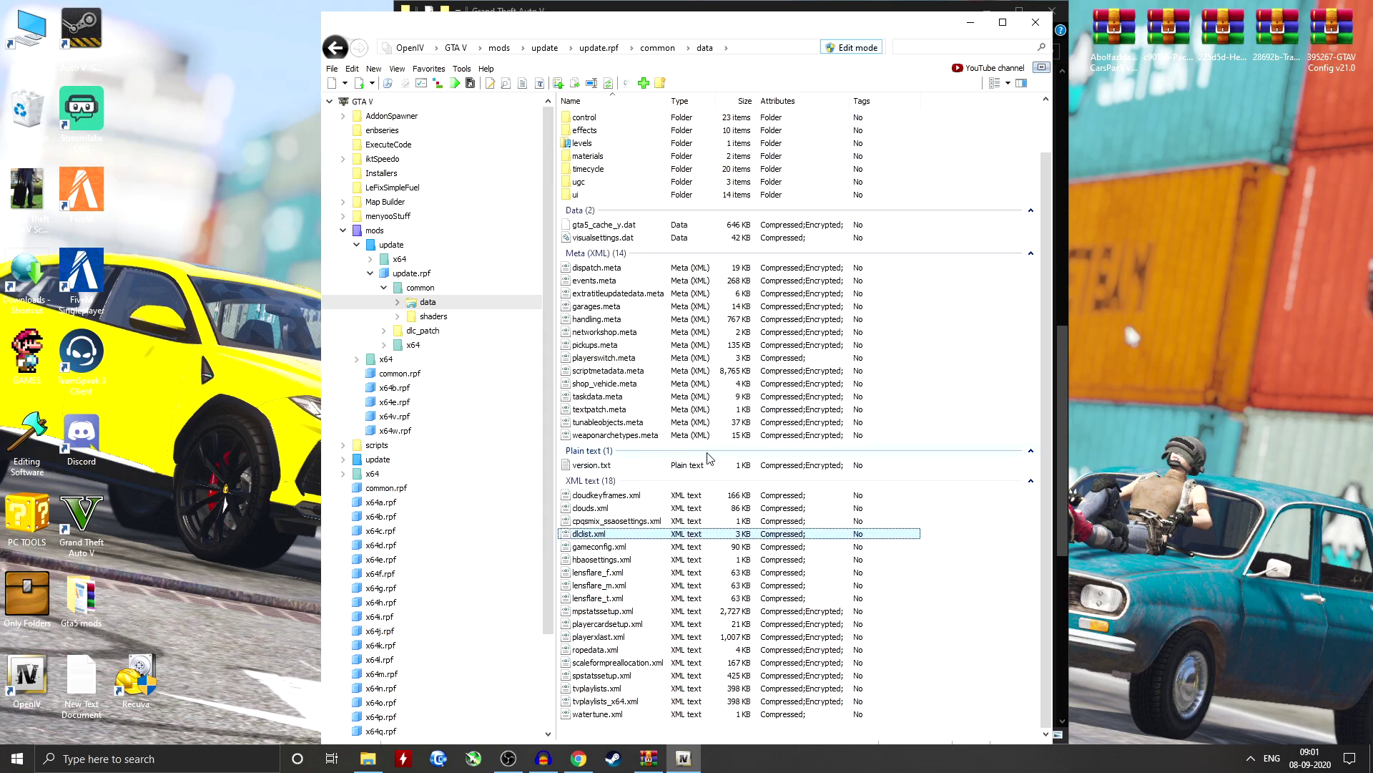
- Bring up the car pack archive beside OpenIV and open the mods/update/x64/dlcpacks folder
scroll(866, 505, "up", 2)
left_click(648, 757)
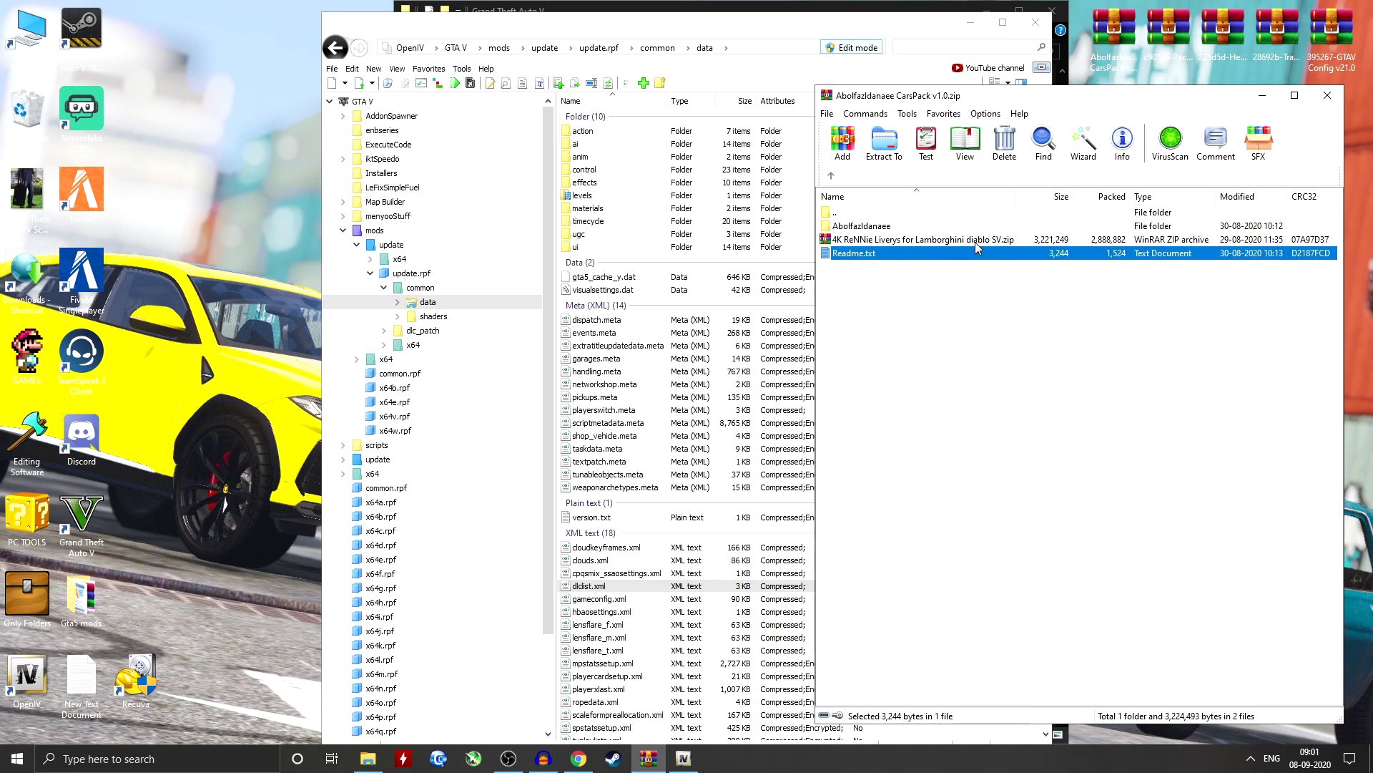
left_click_drag(942, 92, 942, 82)
left_click_drag(851, 24, 681, 31)
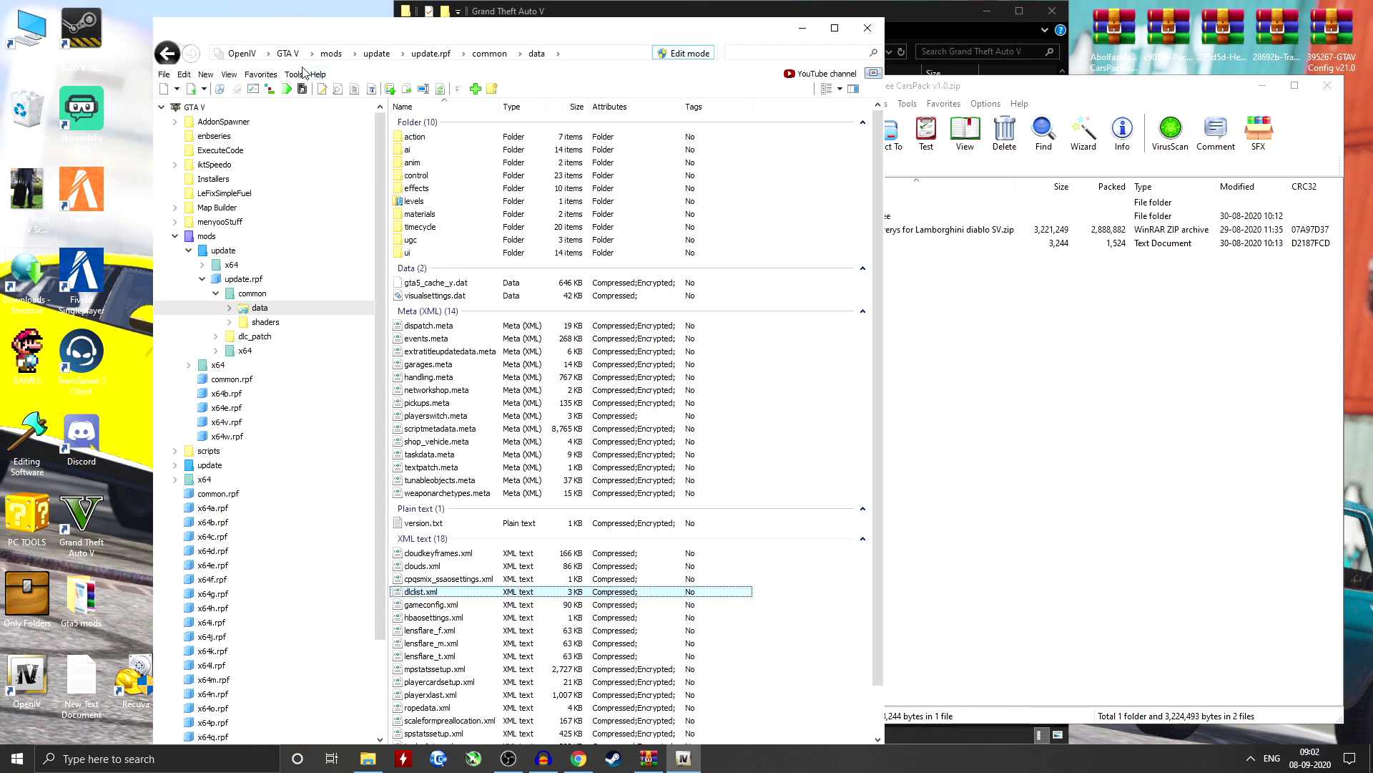
left_click(331, 53)
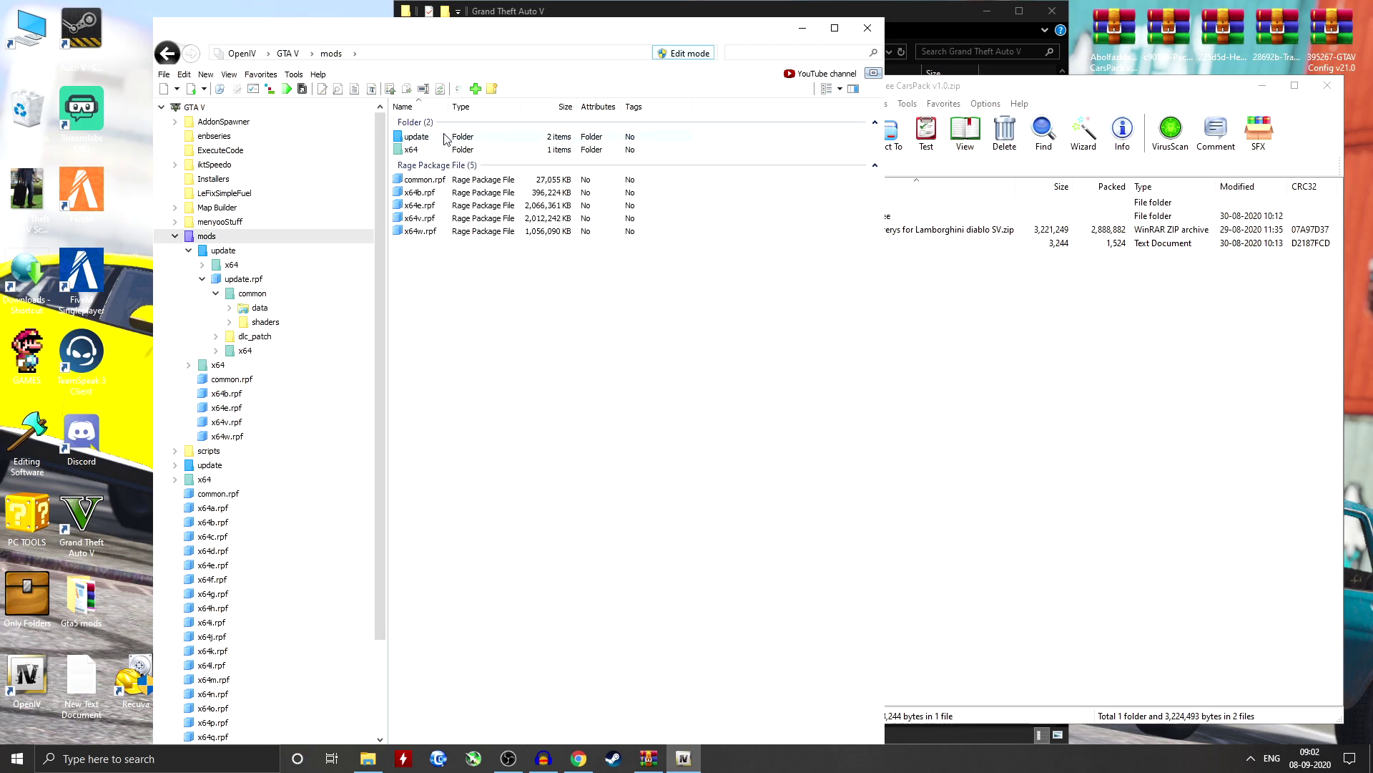
double_click(445, 138)
double_click(444, 138)
double_click(444, 138)
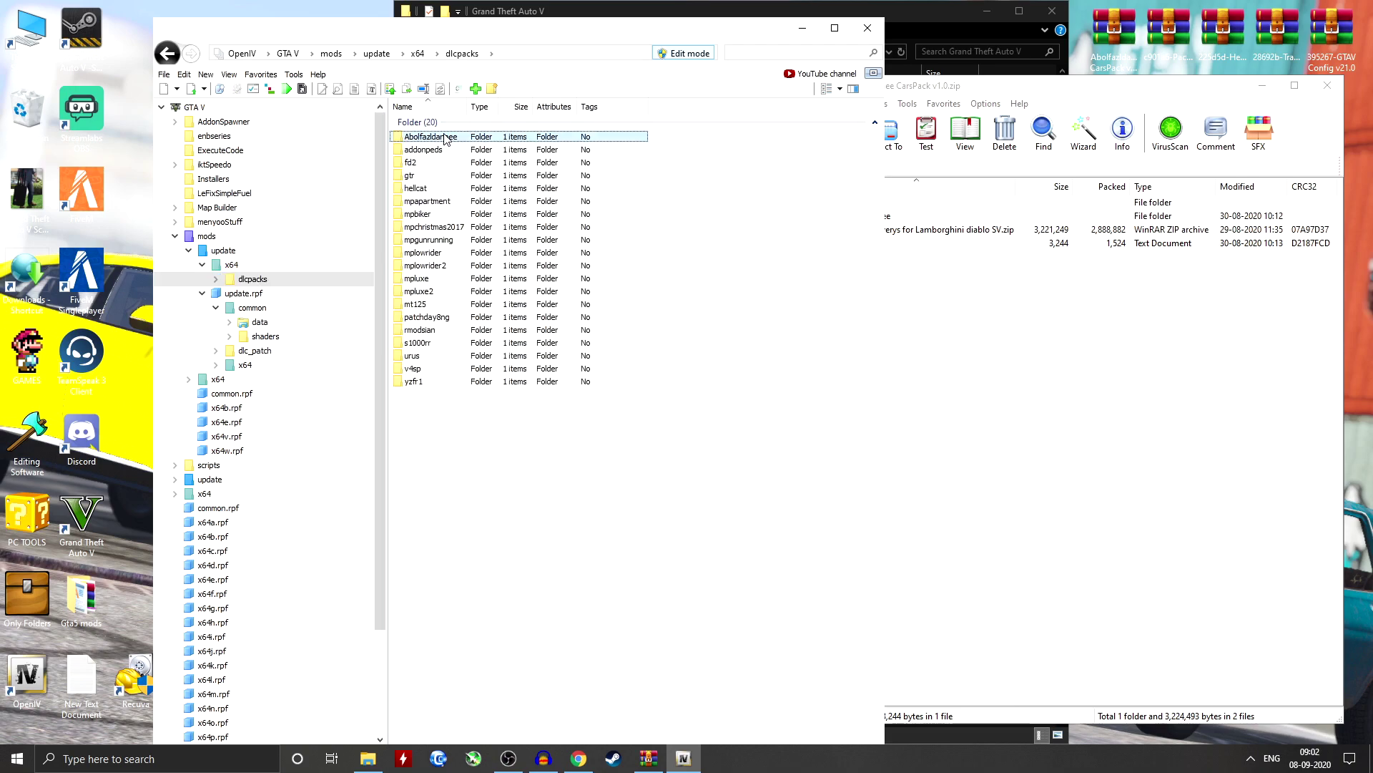
- Open vehicles.rpf in the x64 folder of the car pack's dlc.rpf
double_click(444, 138)
left_click(444, 137)
double_click(444, 138)
left_click(435, 150)
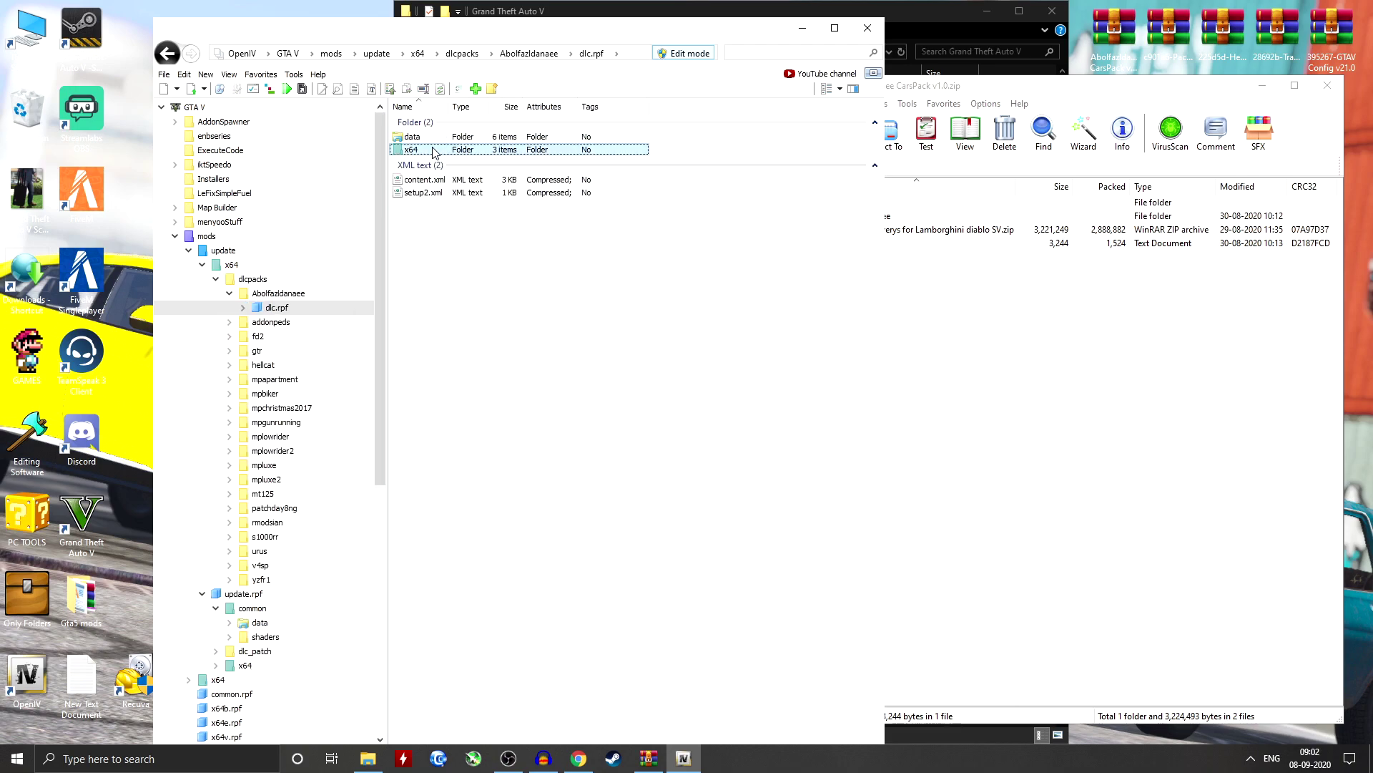
double_click(434, 151)
double_click(435, 179)
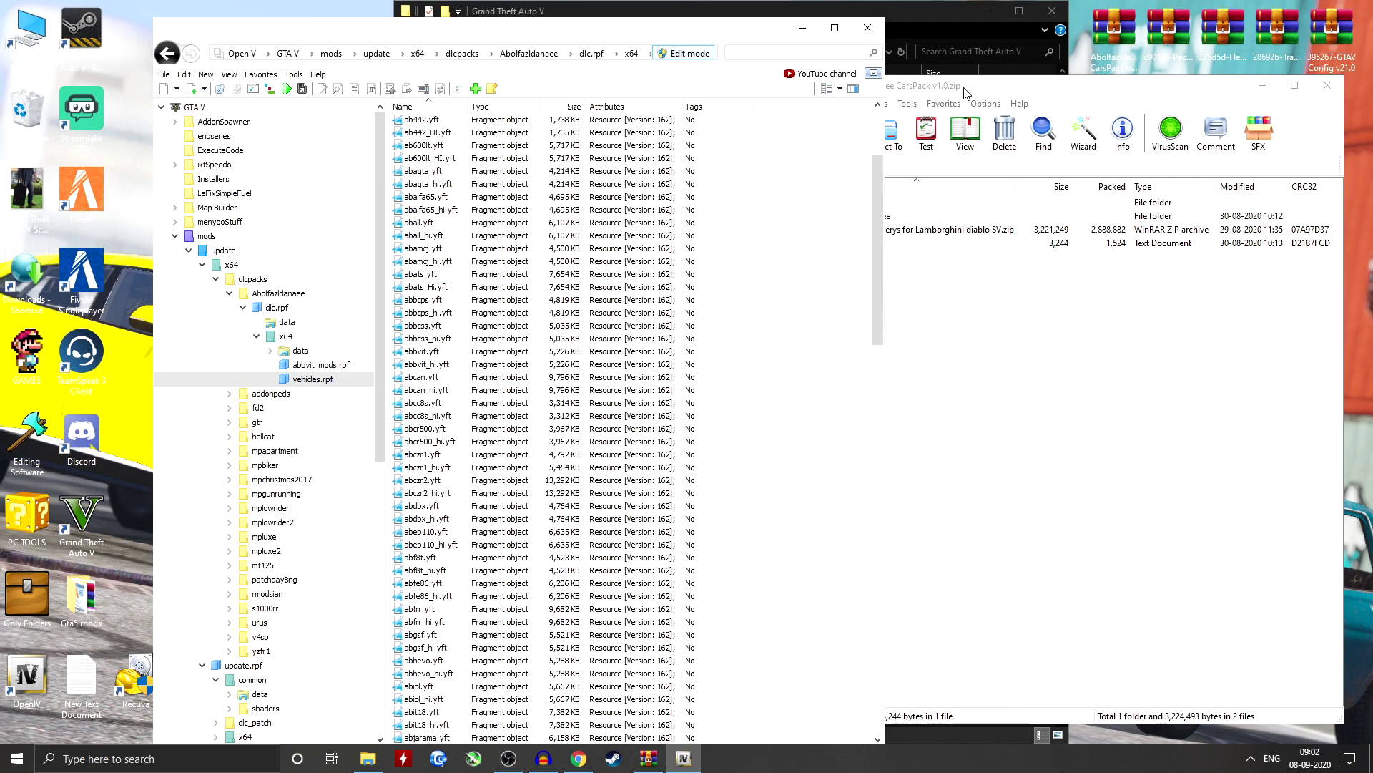
- Open the abldsv.ytd texture dictionary in vehicles.rpf and look through the textures it contains
left_click_drag(969, 91, 997, 101)
scroll(505, 518, "down", 4)
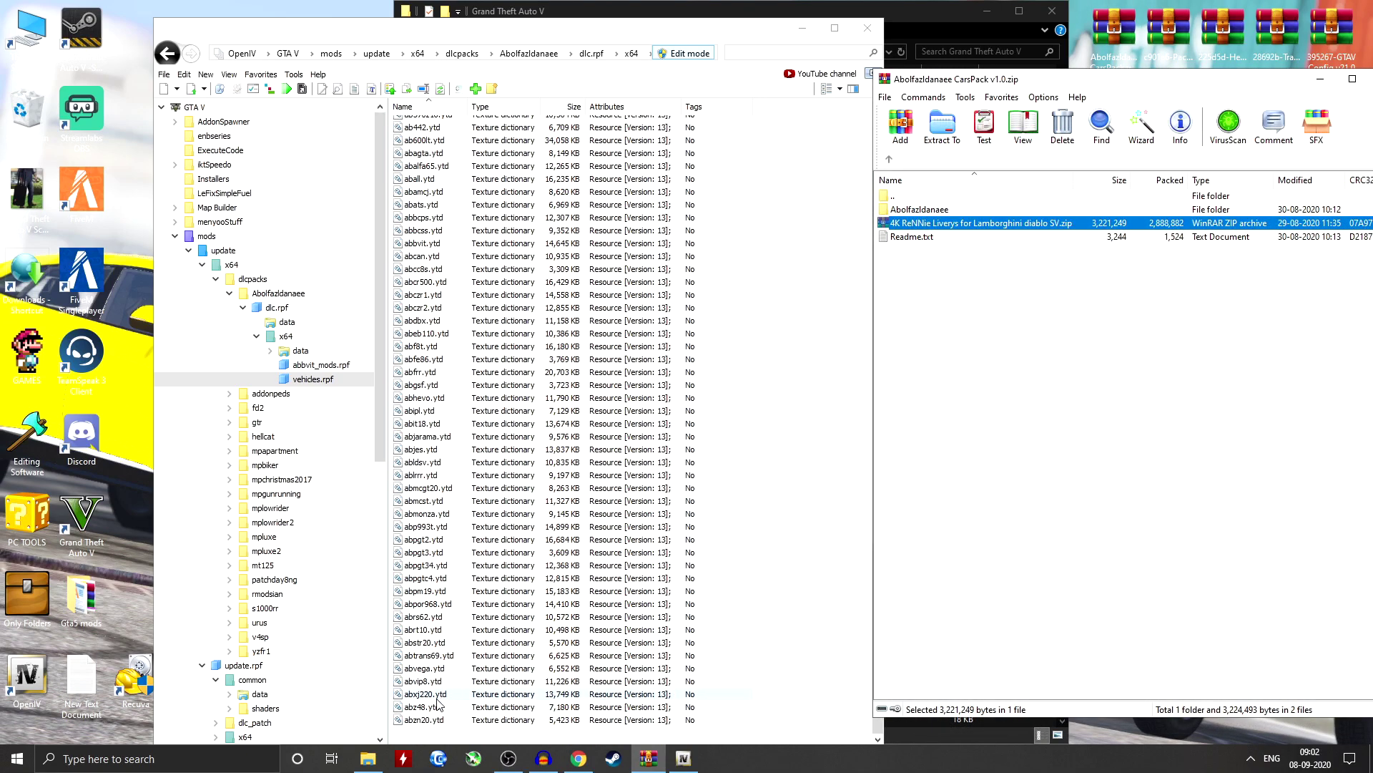
double_click(434, 463)
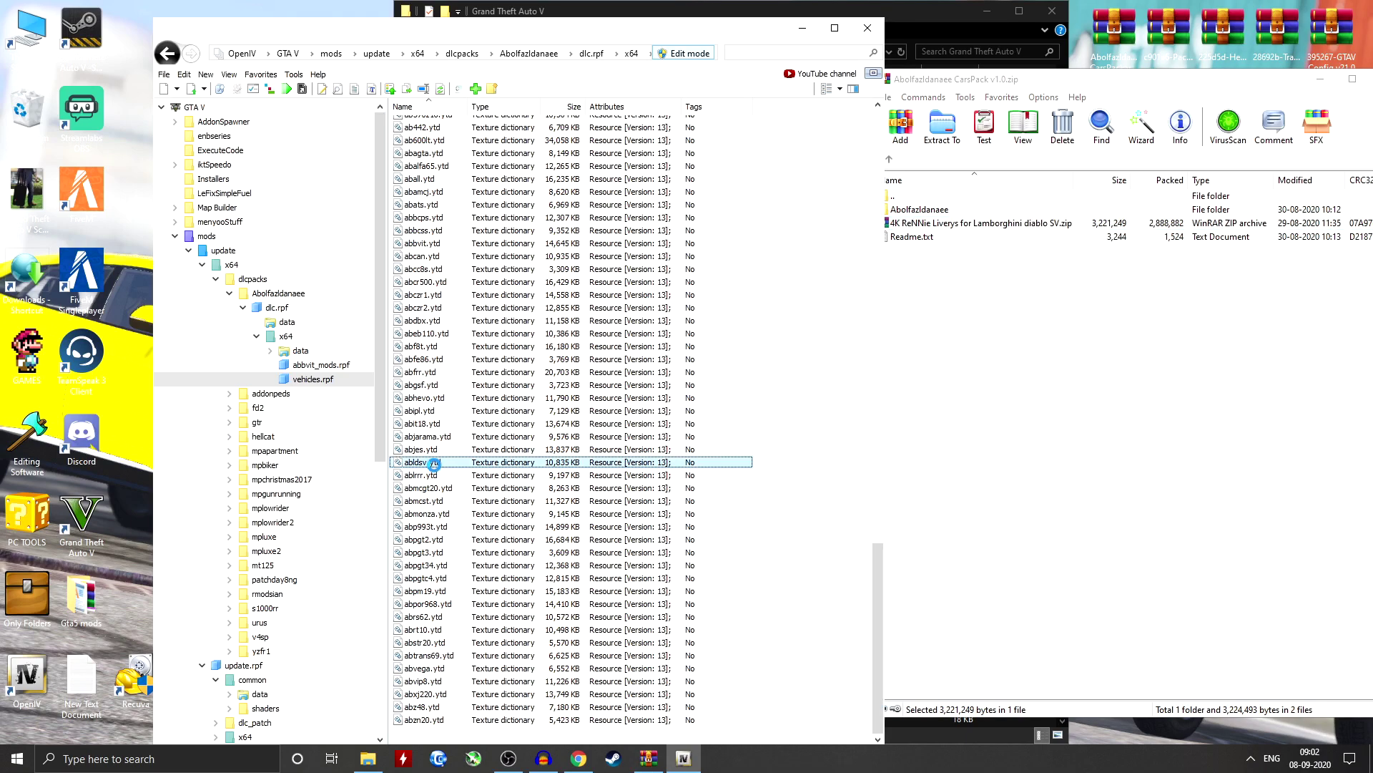
scroll(513, 518, "down", 5)
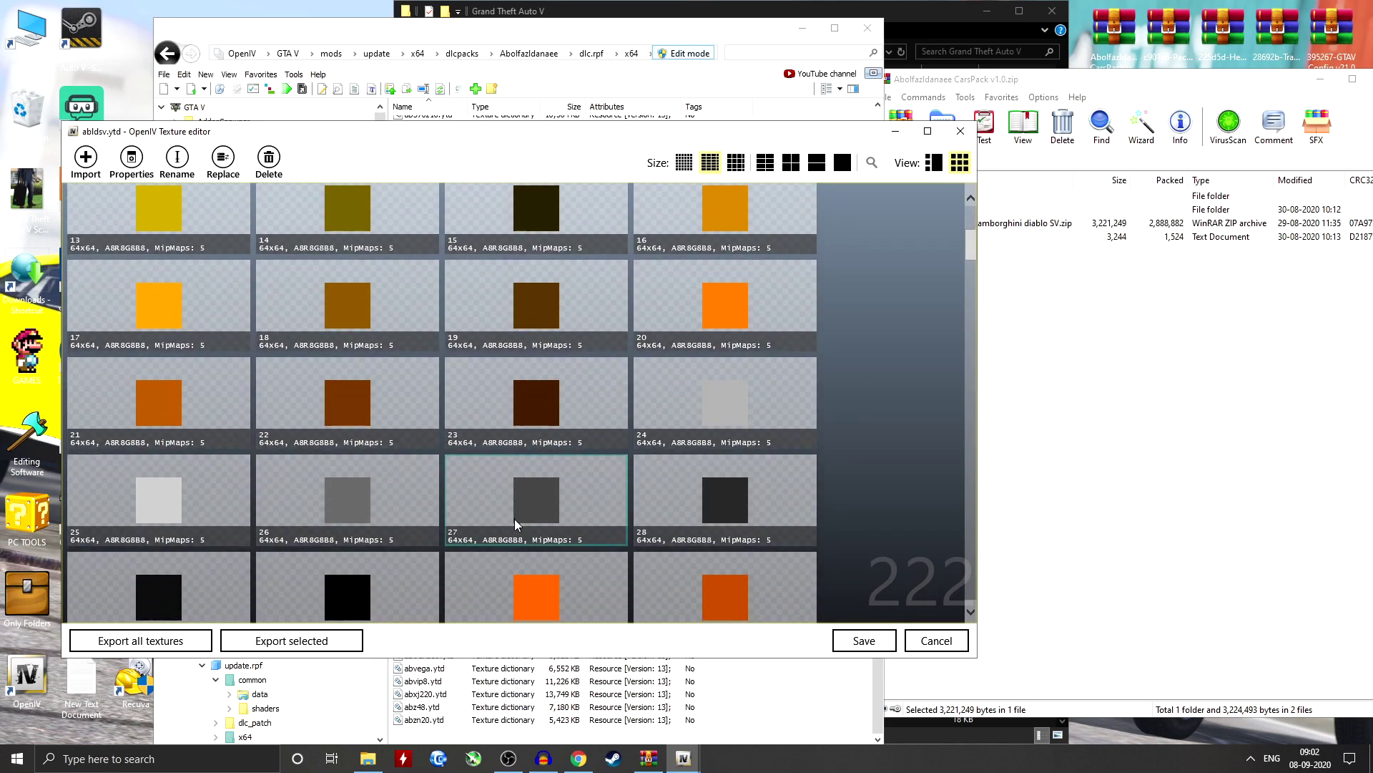
scroll(513, 518, "down", 8)
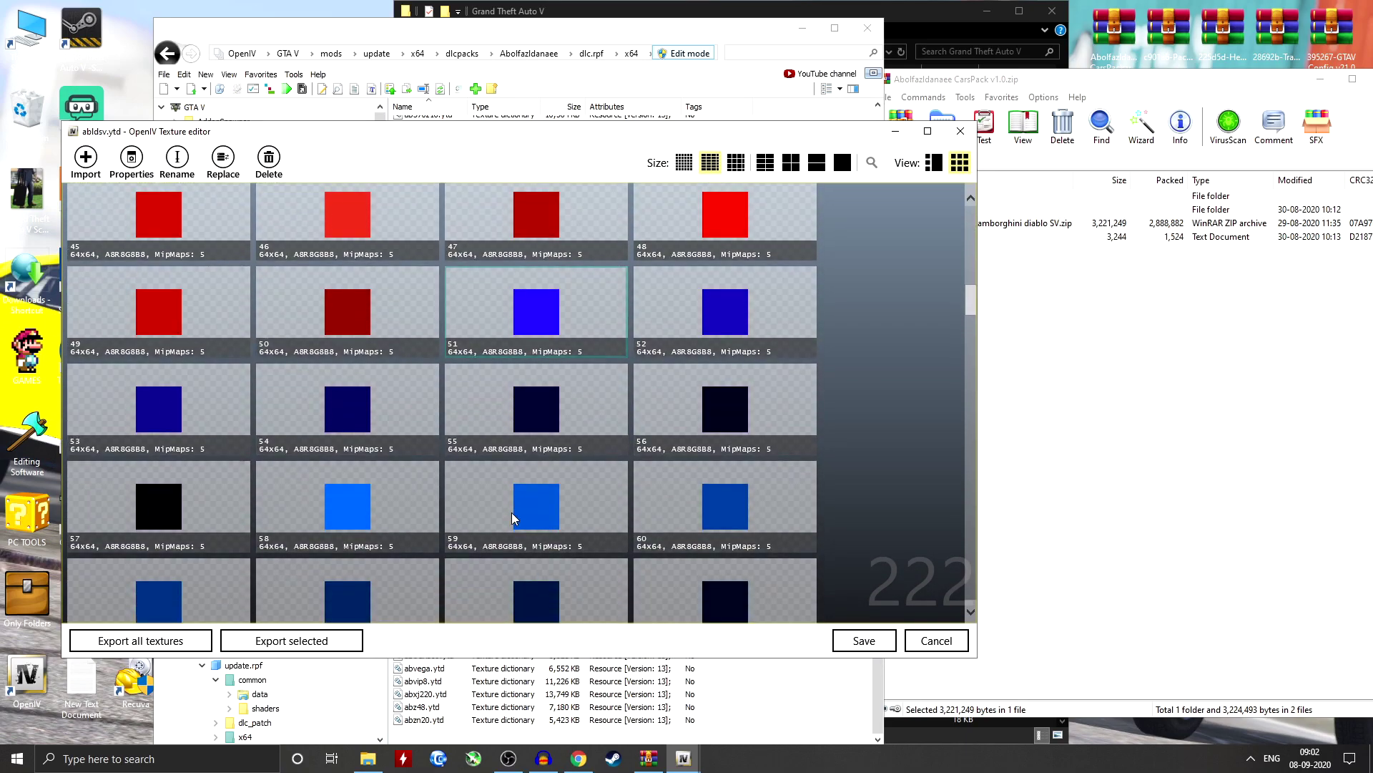
scroll(513, 512, "down", 7)
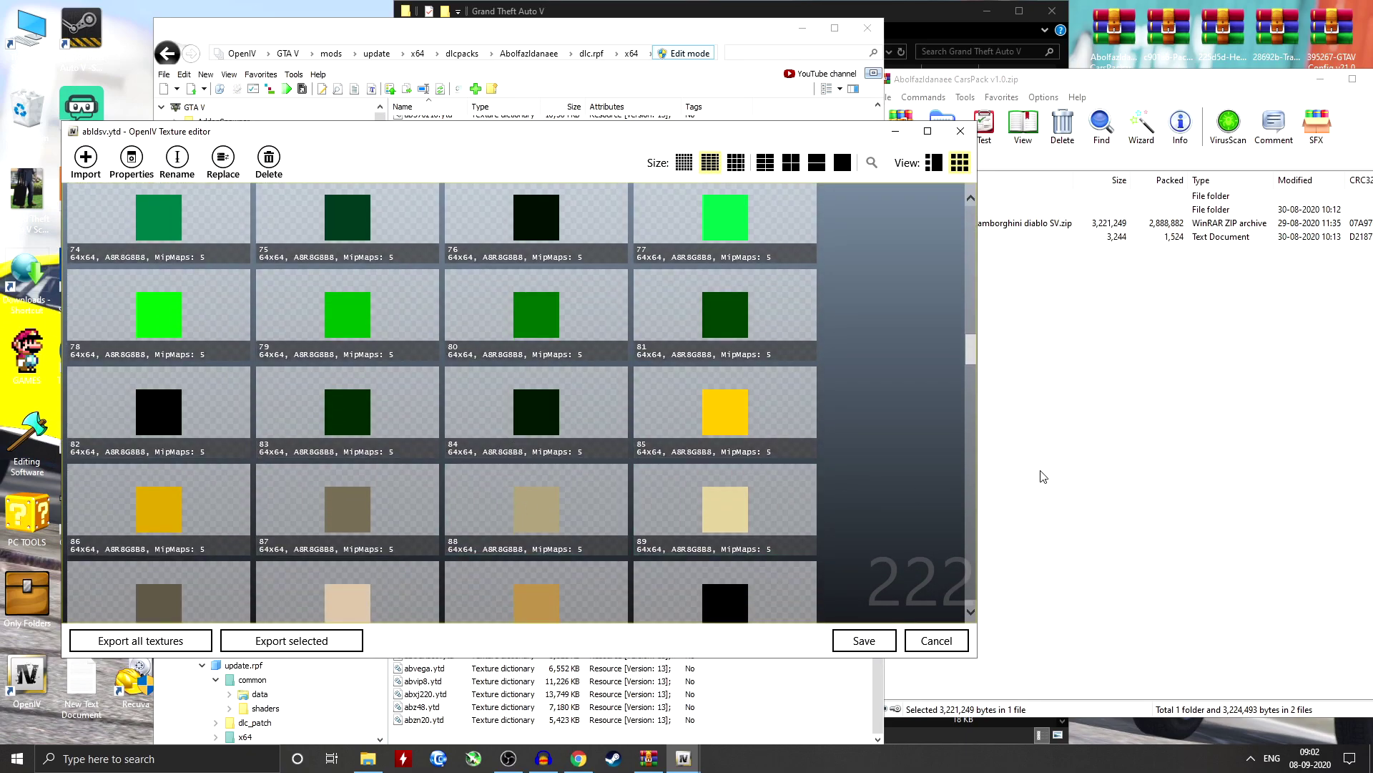
- Open 4K ReNNie Liverys for Lamborghini diablo SV.zip from the car pack archive and compare its ldsv_sign DDS files with the abldsv.ytd textures
left_click(1145, 415)
left_click(953, 223)
left_click(950, 223)
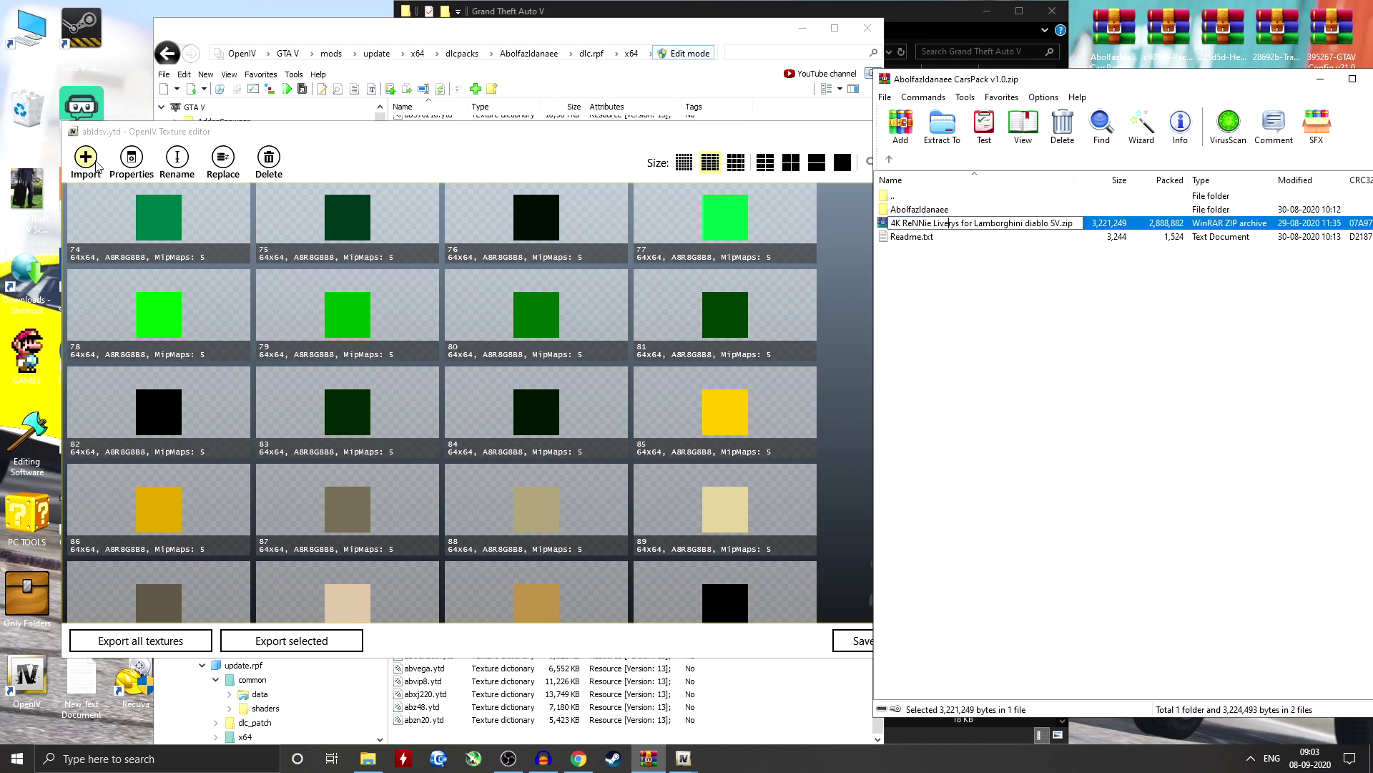
double_click(889, 223)
left_click(665, 227)
double_click(666, 228)
scroll(273, 488, "down", 1)
scroll(273, 487, "down", 8)
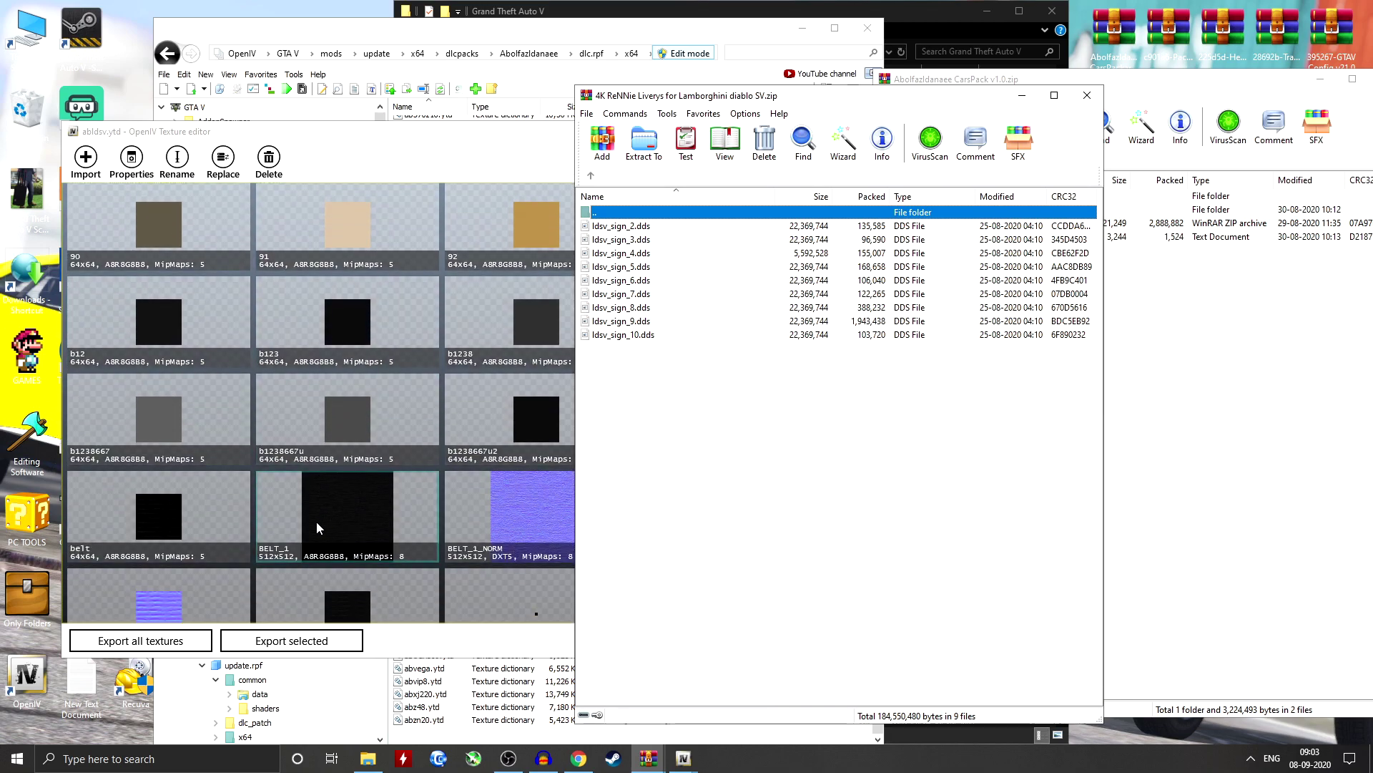
scroll(312, 517, "down", 8)
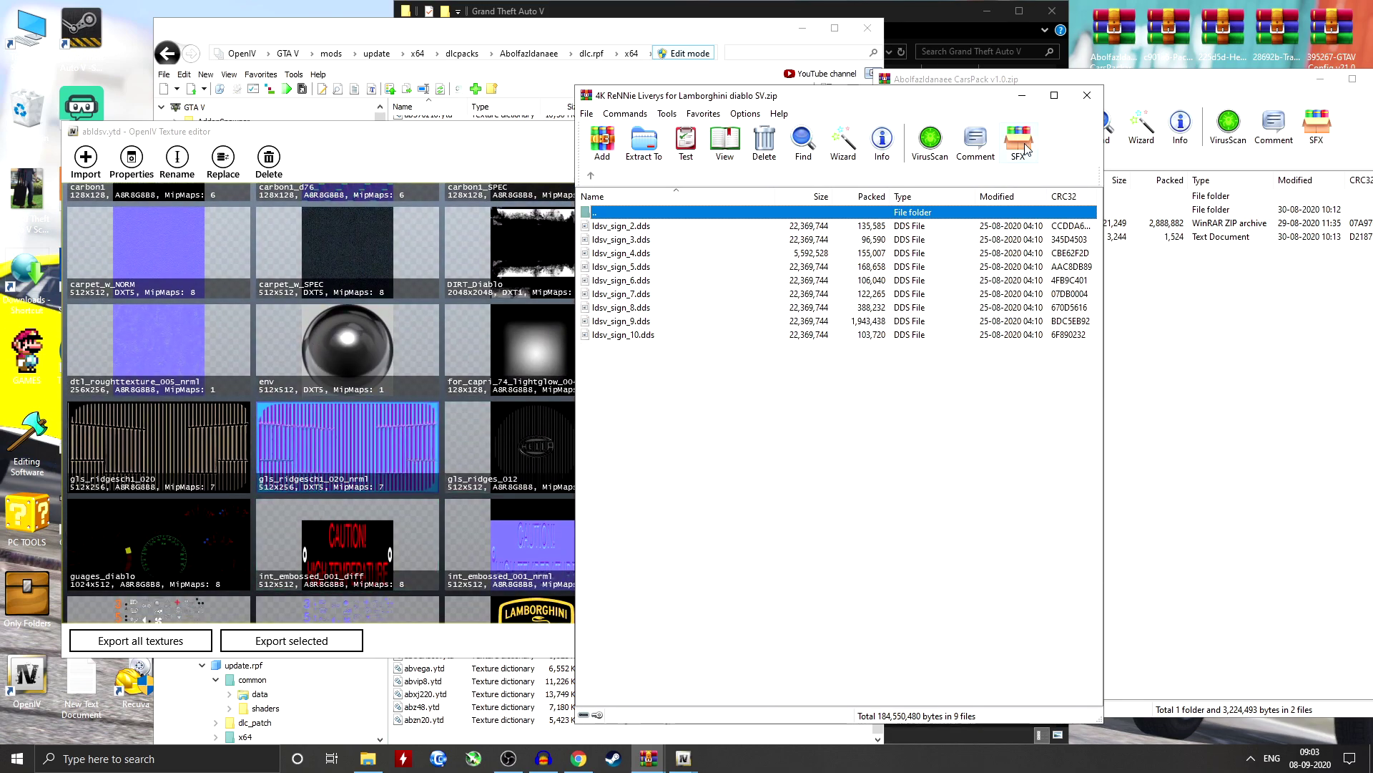
- Close the Lamborghini Diablo SV livery archive and the abldsv.ytd texture editor
left_click(1090, 93)
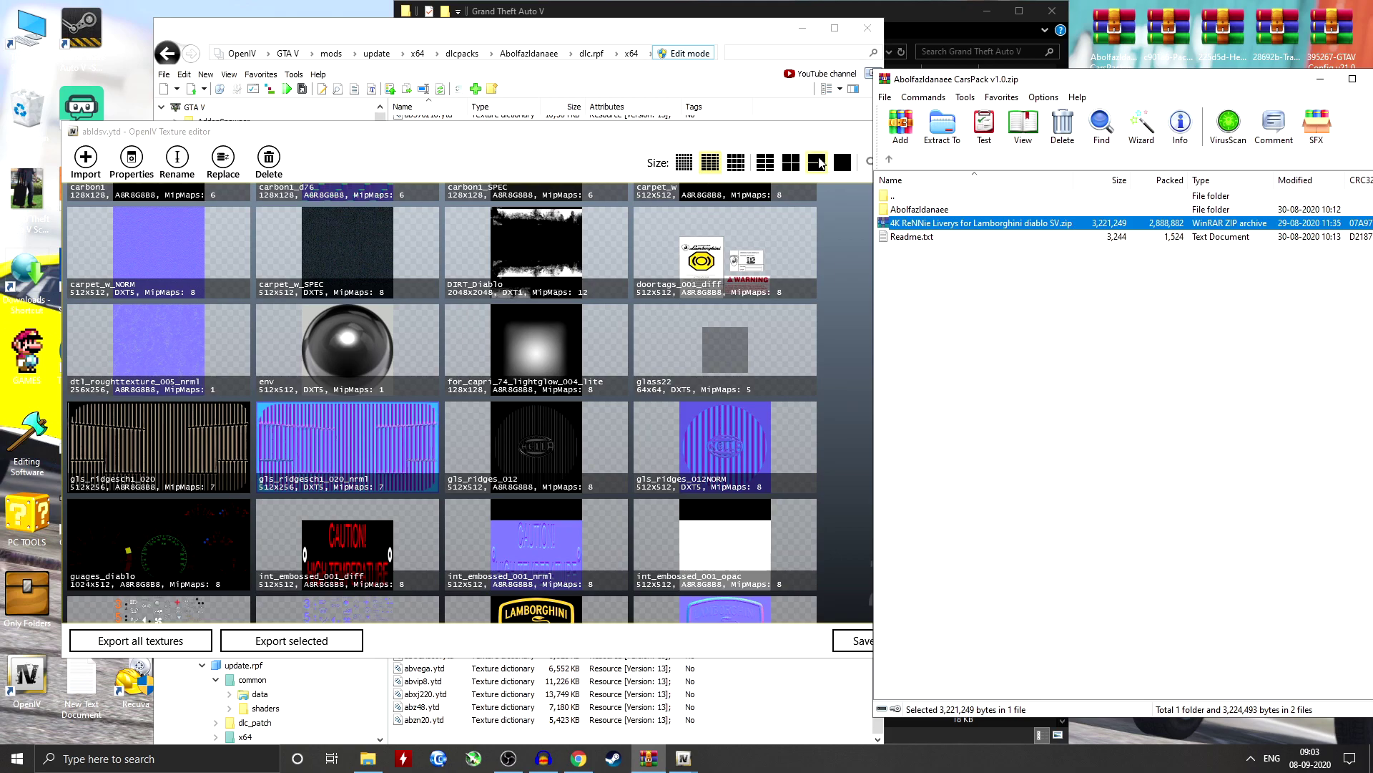
left_click_drag(784, 137, 718, 138)
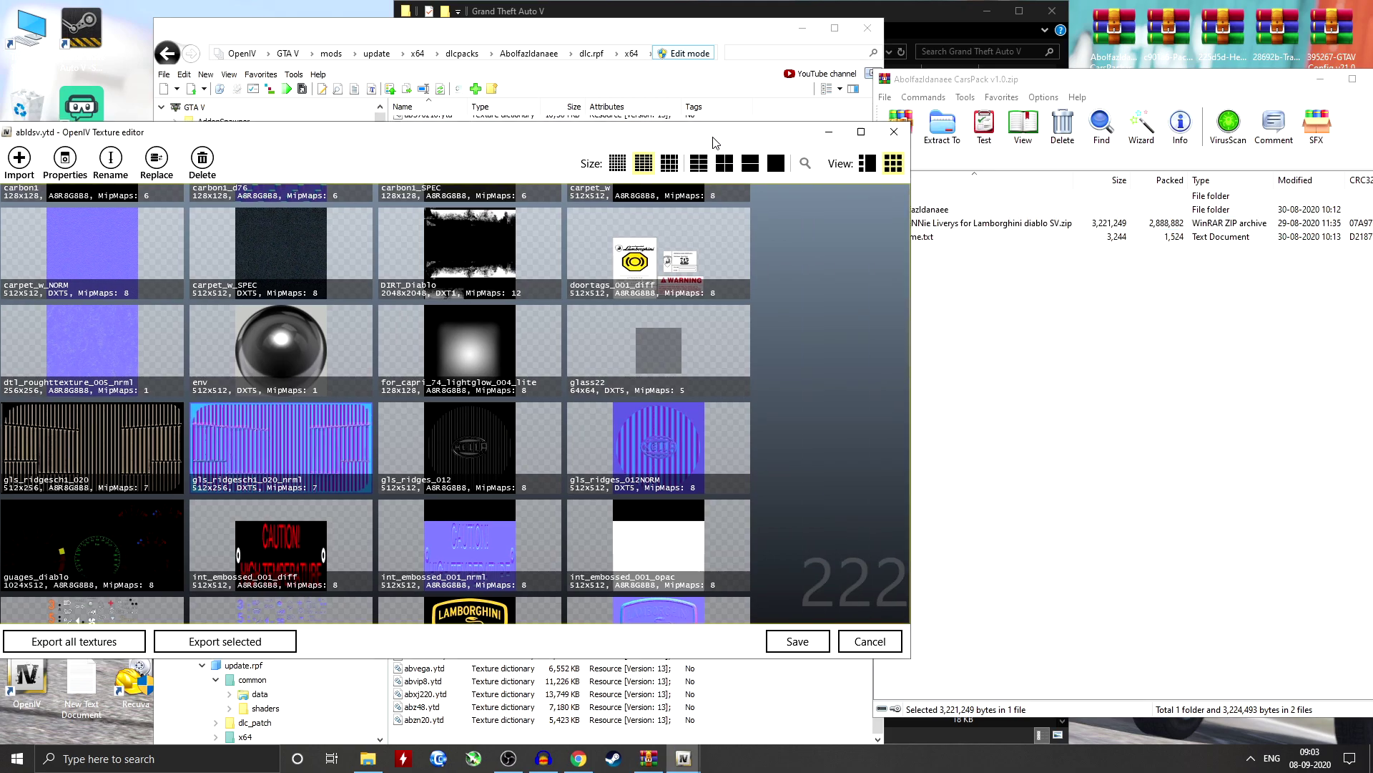
left_click(893, 136)
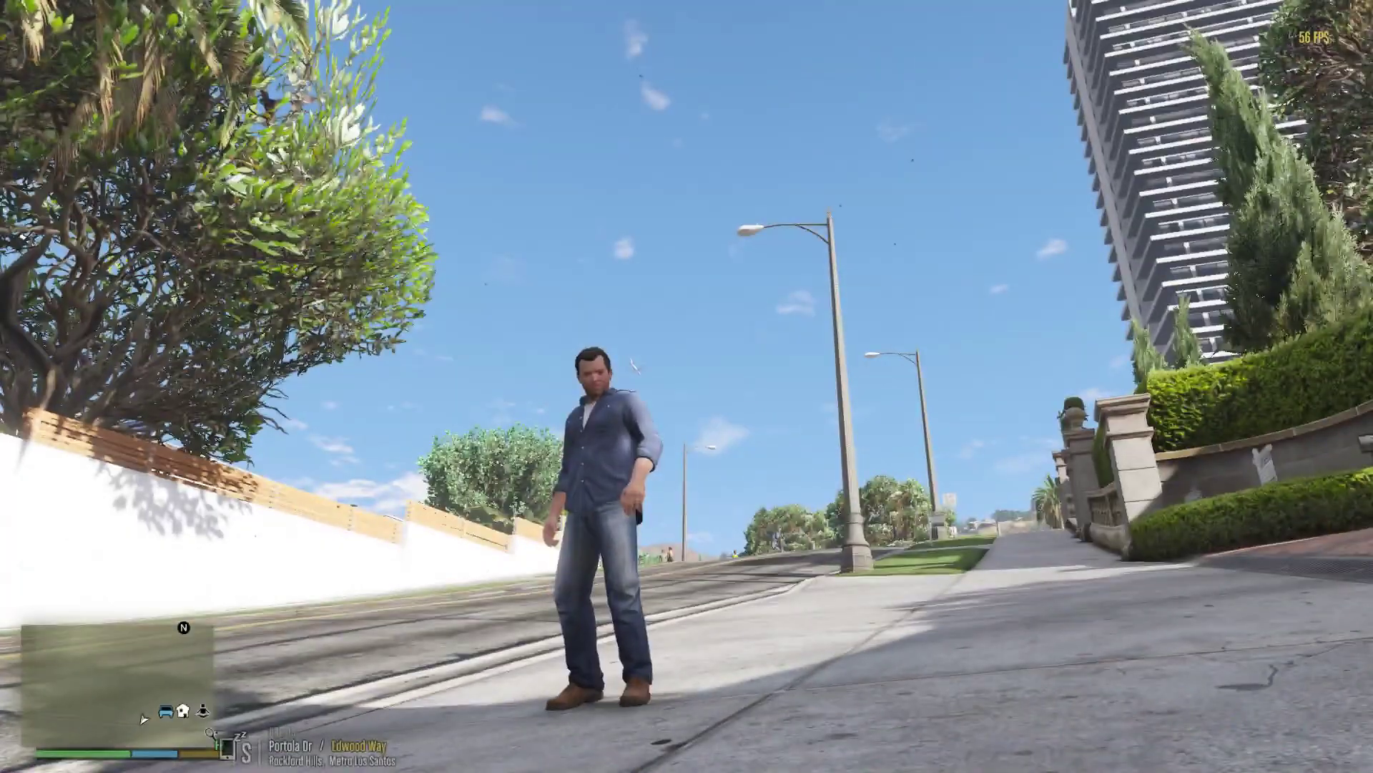
key("w")
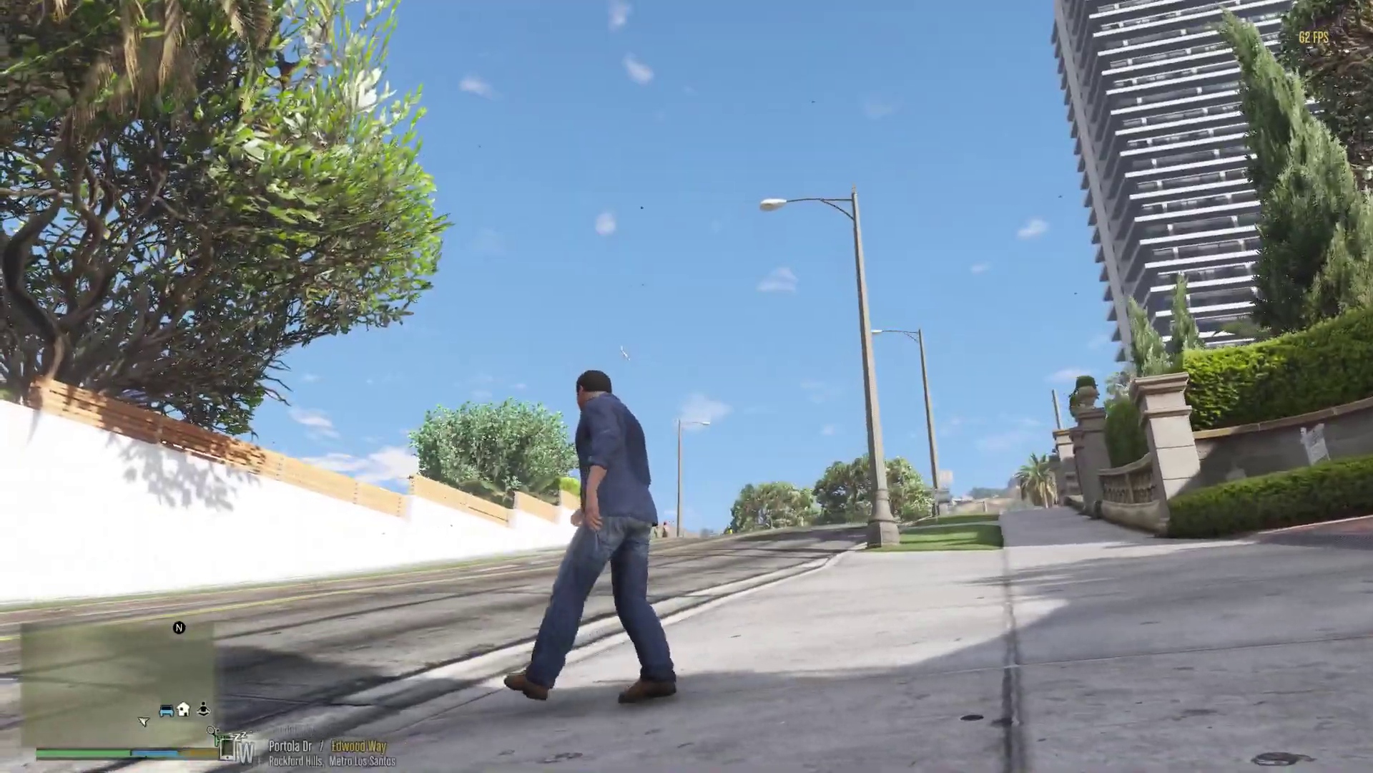
key("w")
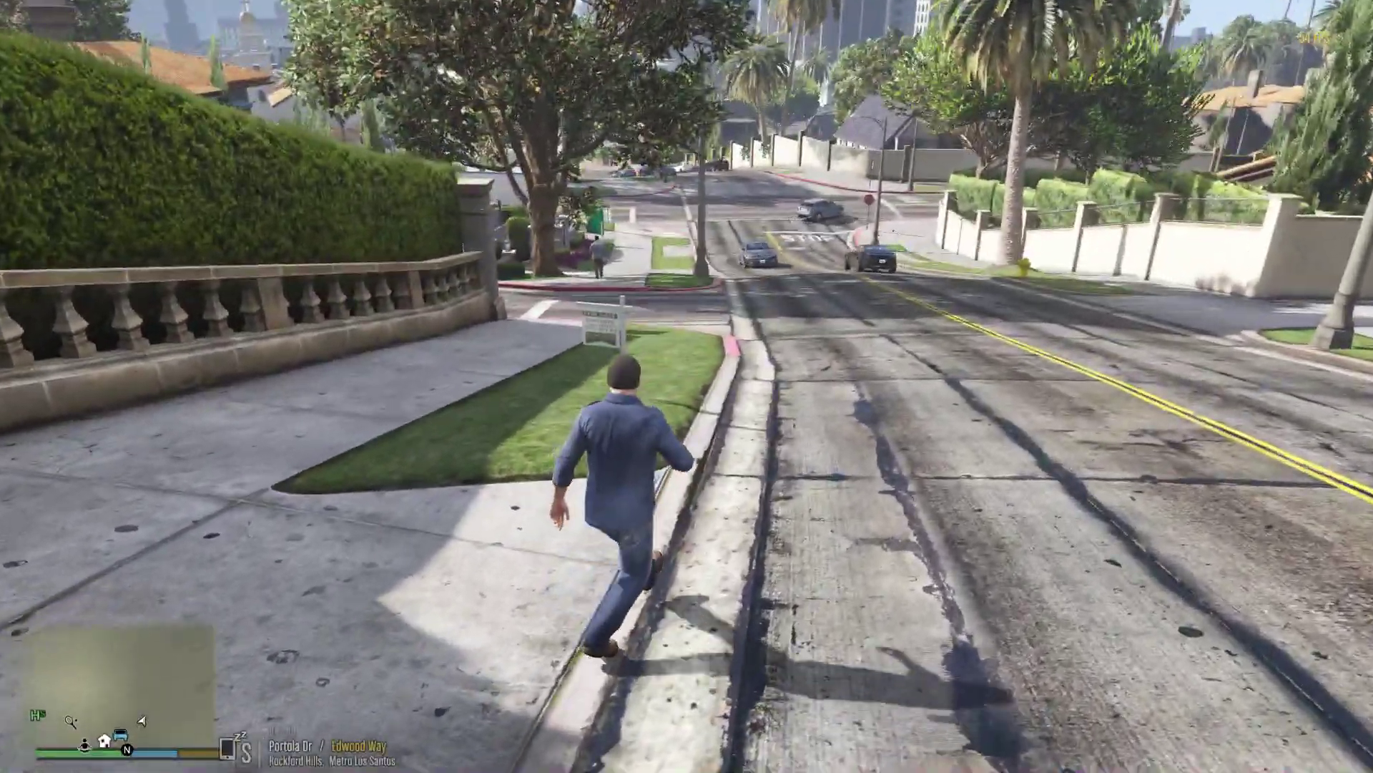
key("w")
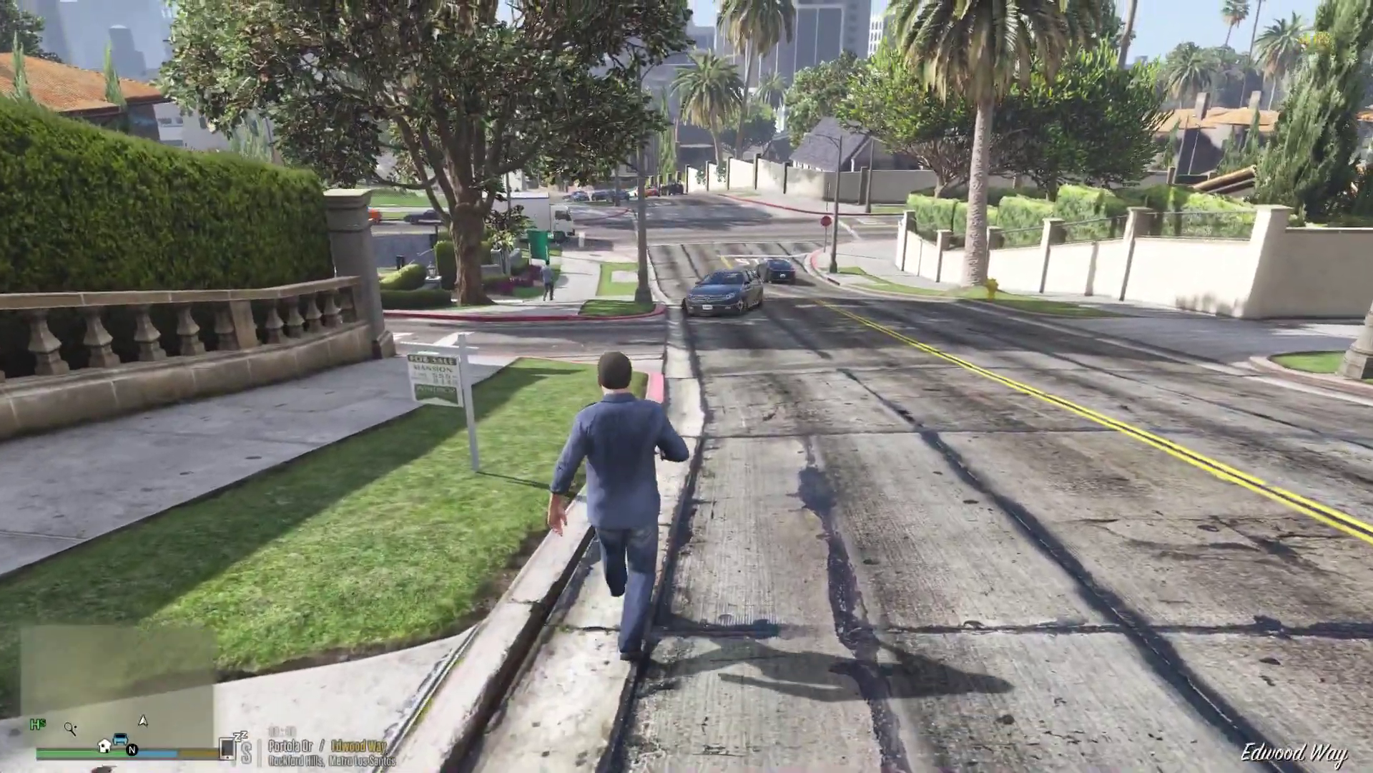
key("w")
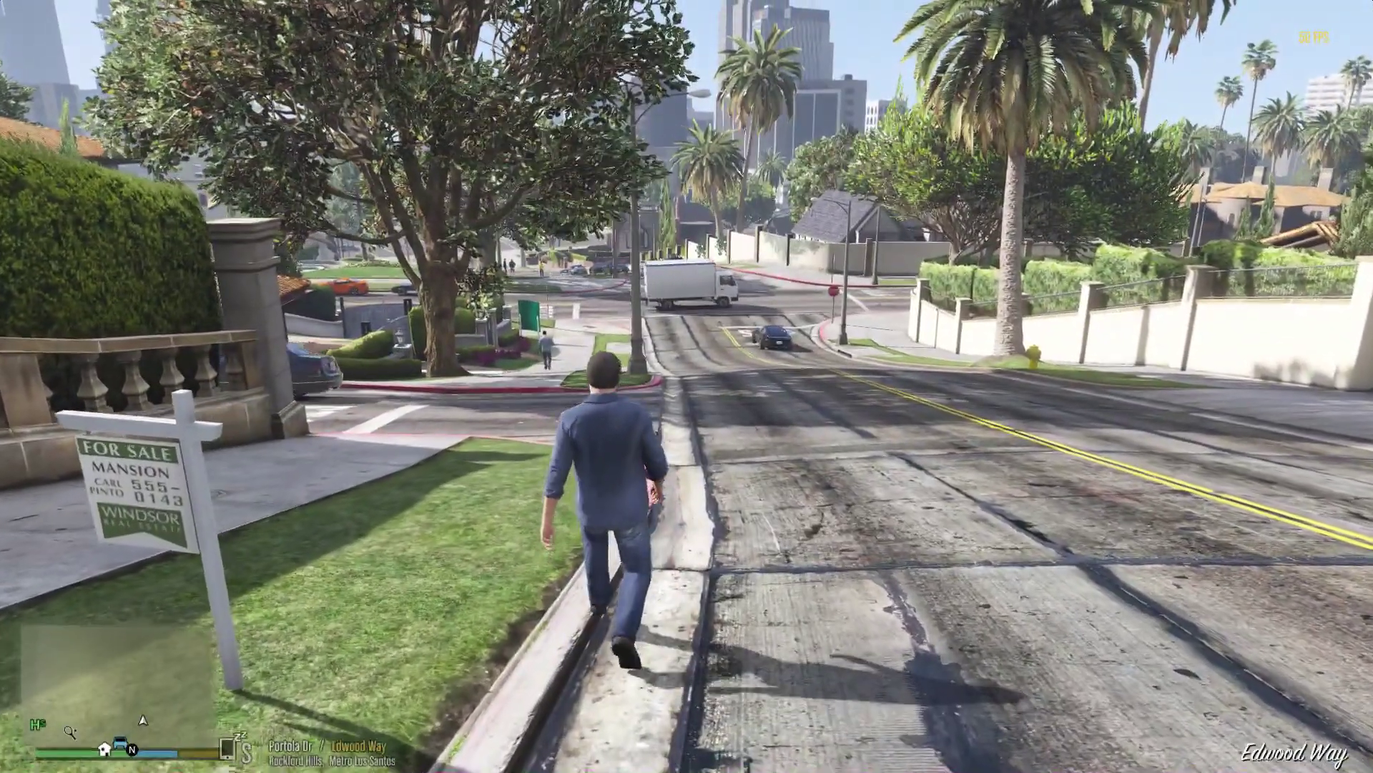
key("w")
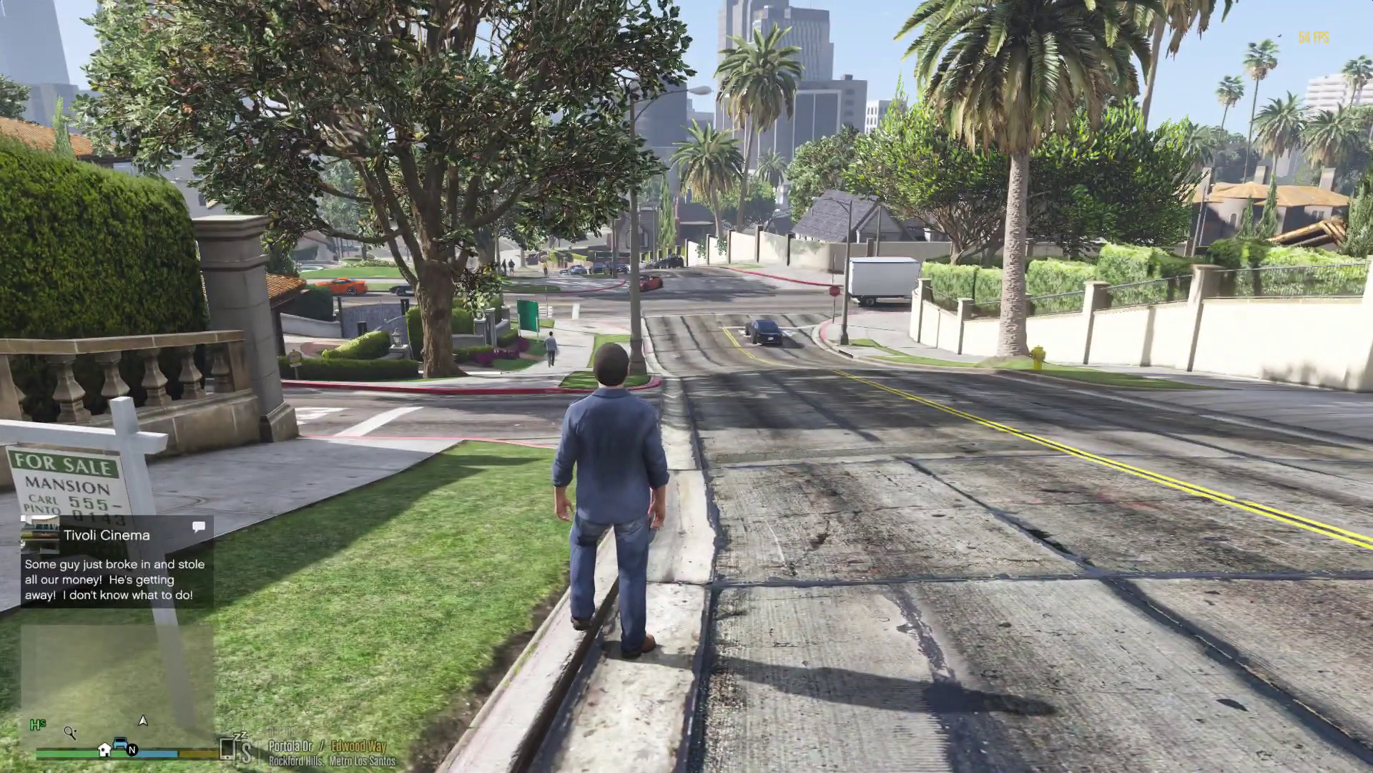
- Bring up the in-game trainer and open the Added Vehicles Menu from its vehicle spawning options
key("F3")
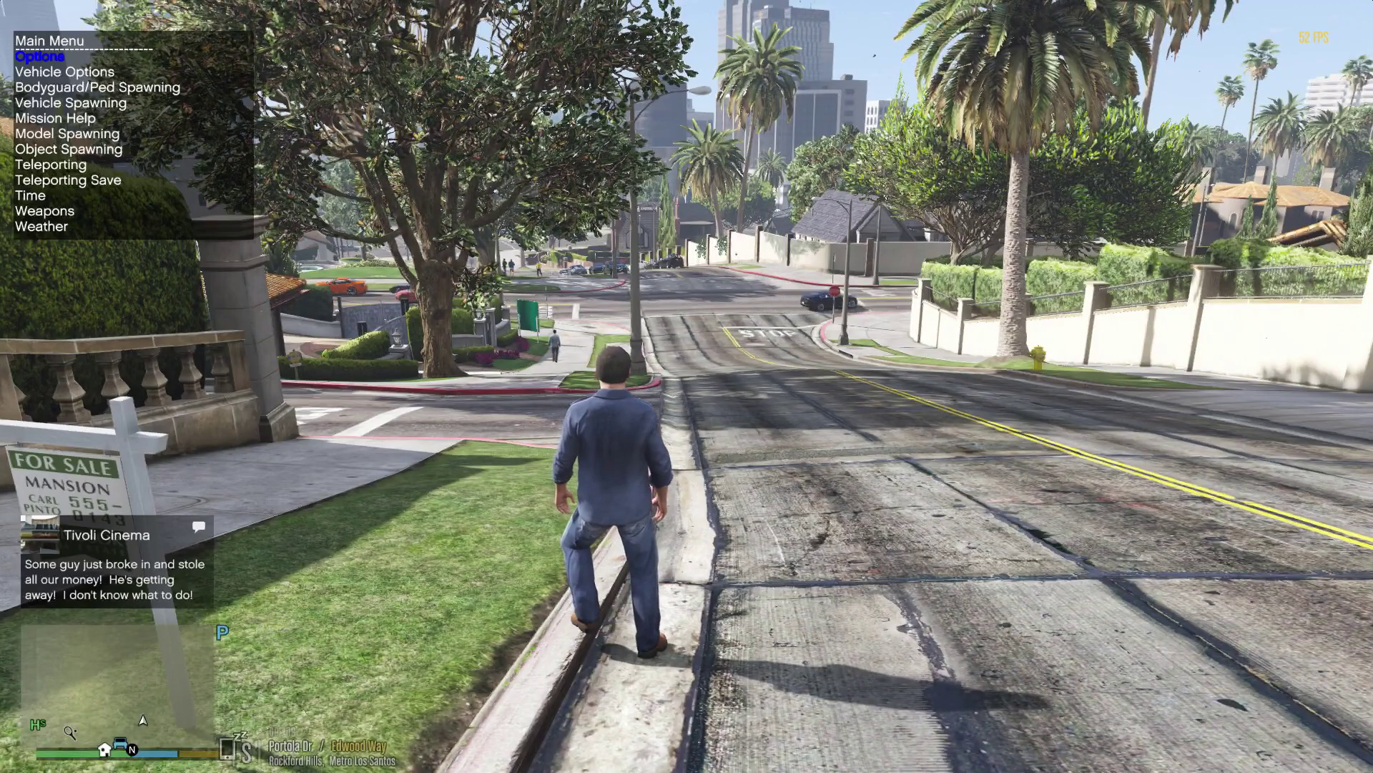
key("Down")
key("Down")
key("Return")
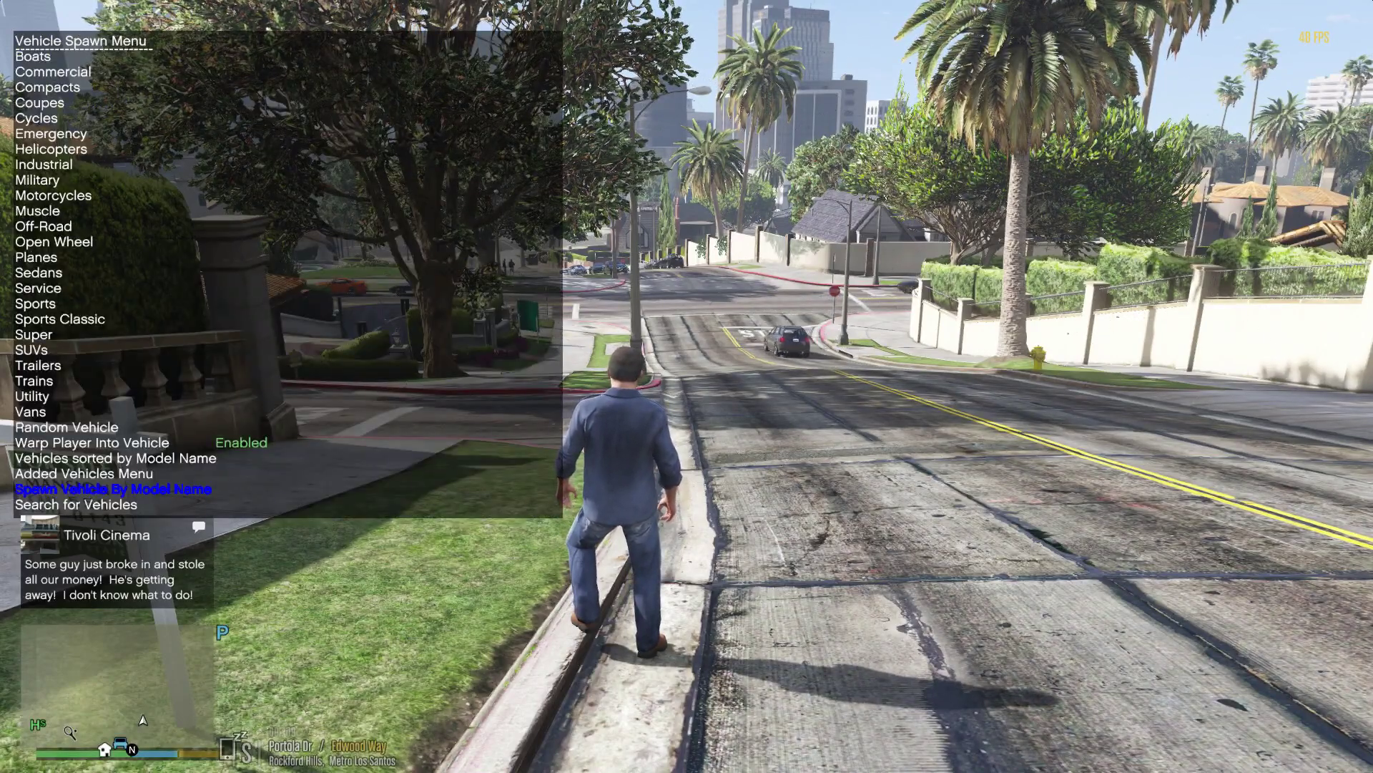
key("Up")
key("Return")
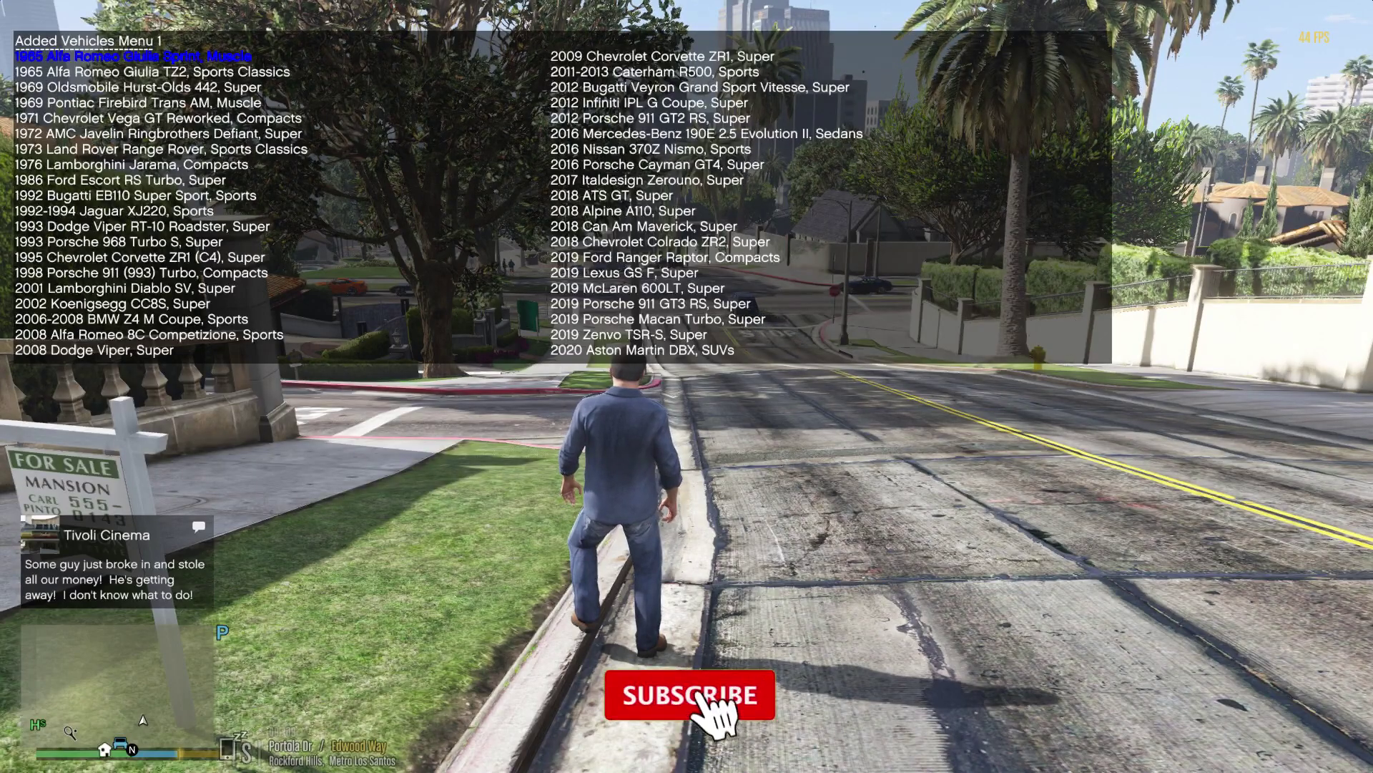
- Look through the add-on cars listed in Added Vehicles Menu 1
key("Down")
key("Down")
key("Down")
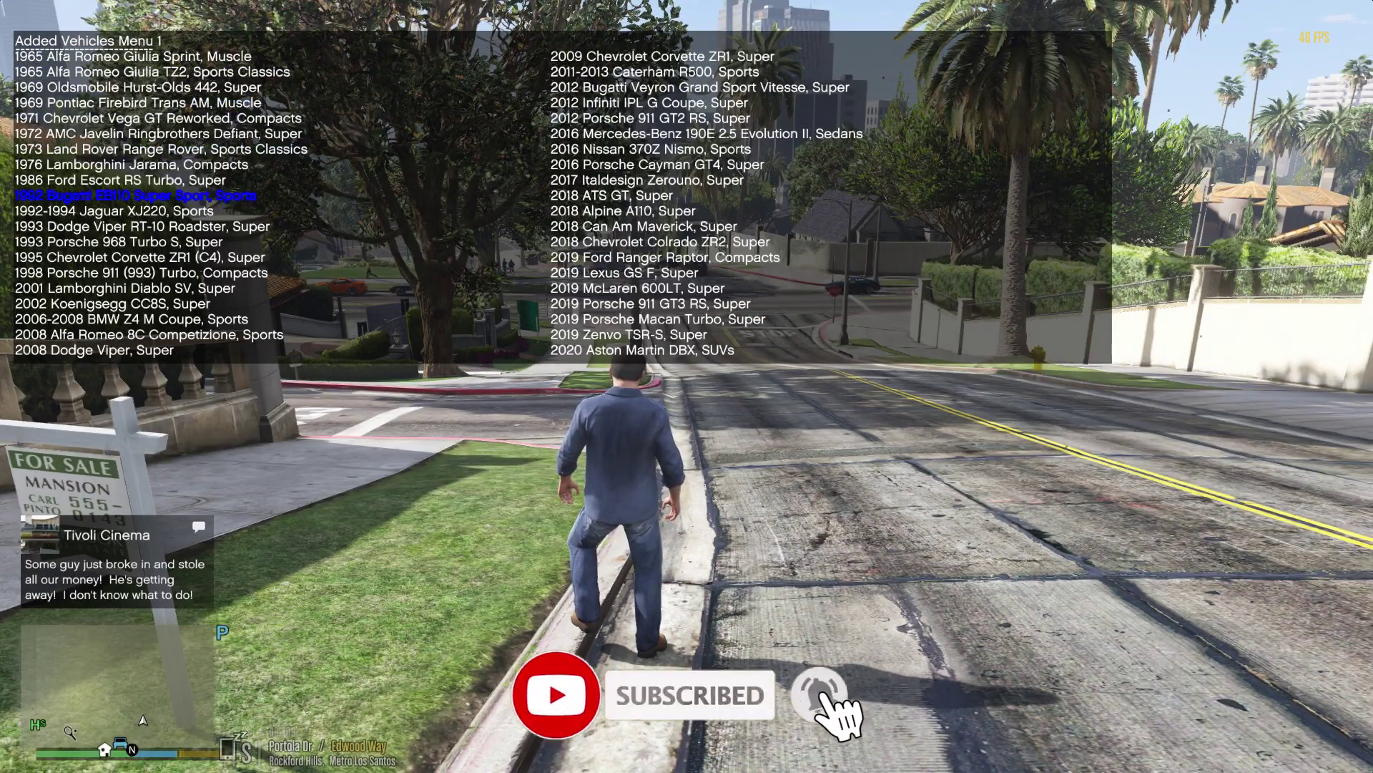
key("Down")
key("Down")
key("Down")
key("Down")
key("Down")
key("Down")
key("Down")
key("Down")
key("Down")
key("Down")
key("Down")
key("Down")
key("Down")
key("Down")
key("Down")
key("Down")
key("Down")
key("Down")
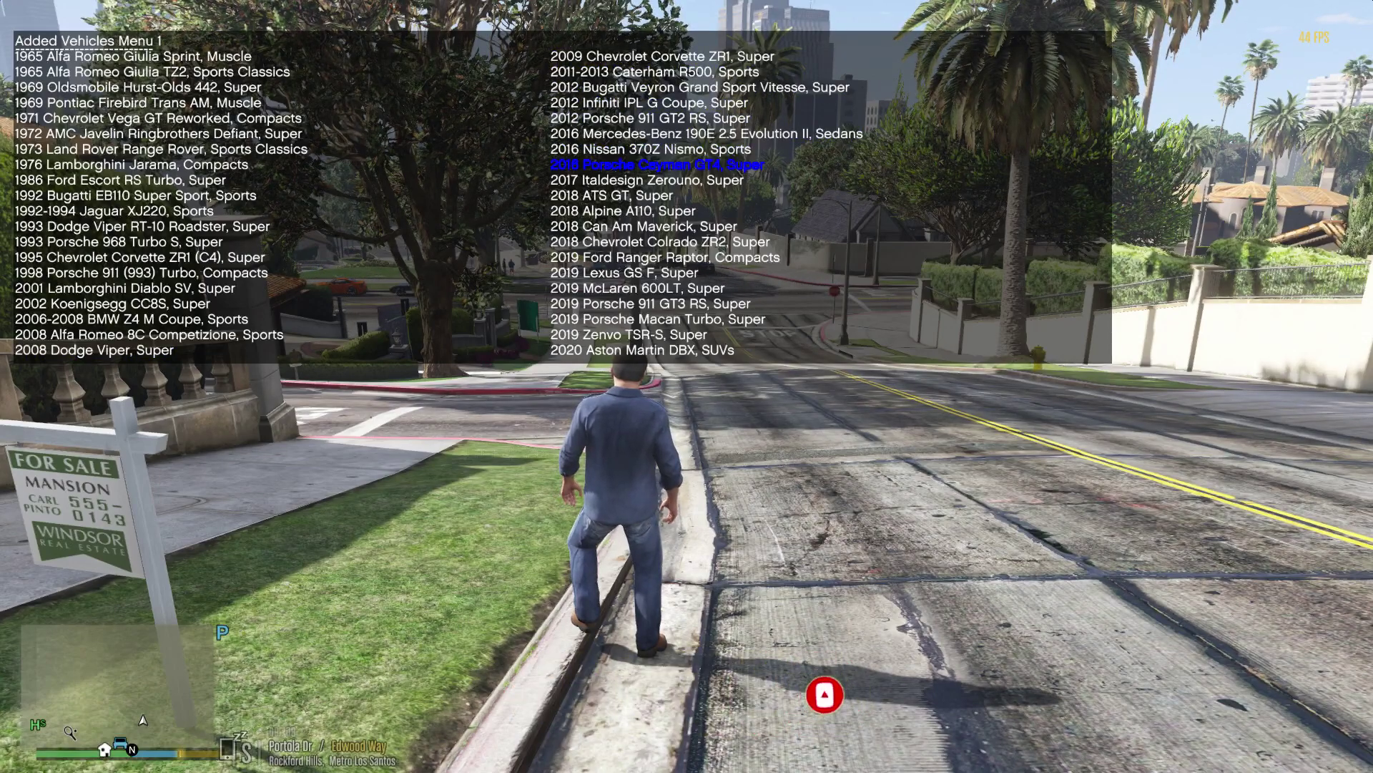
- Go to Added Vehicles Menu 2 and look through its add-on vehicles down to the Yamaha MT-125
key("Right")
key("Down")
key("Down")
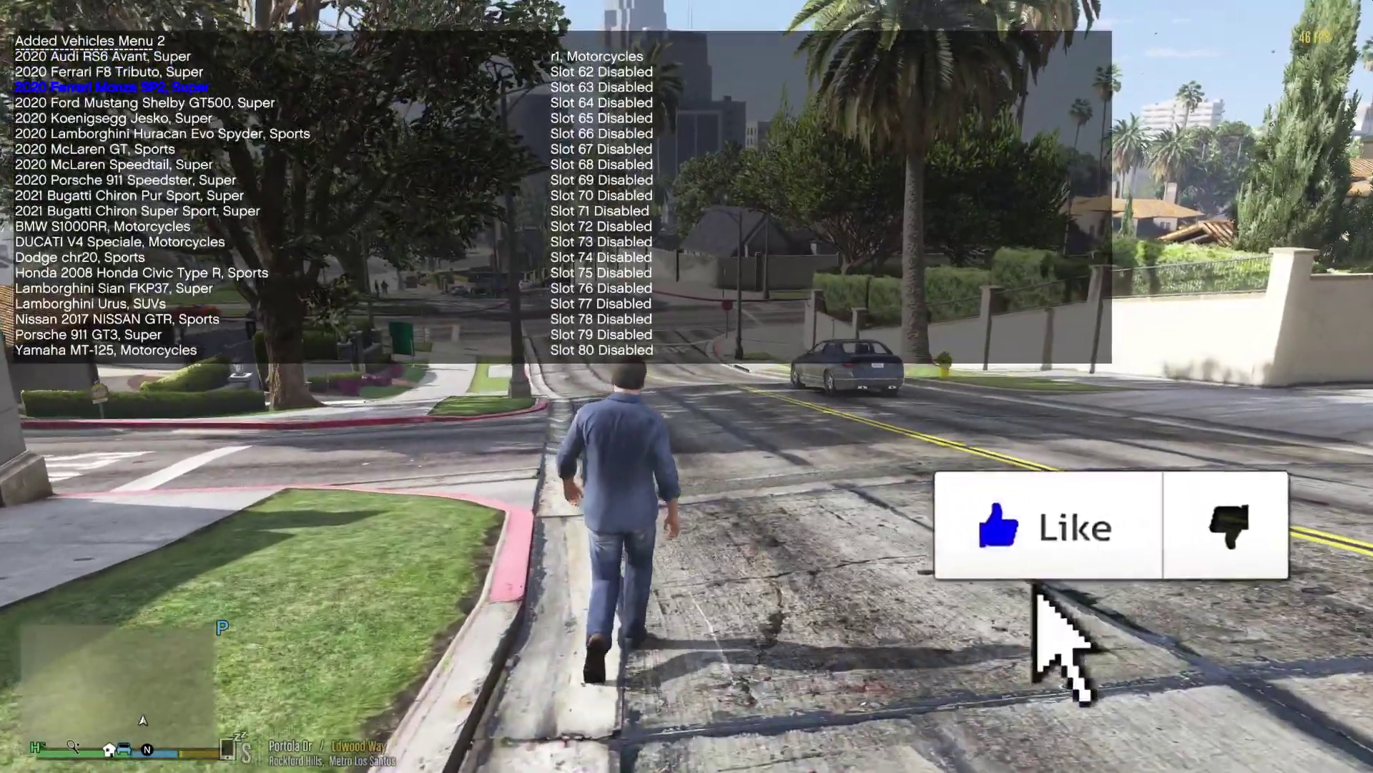
key("Down")
key("Down")
key("Down")
key("Down")
key("Down")
key("Down")
key("Down")
key("Down")
key("Down")
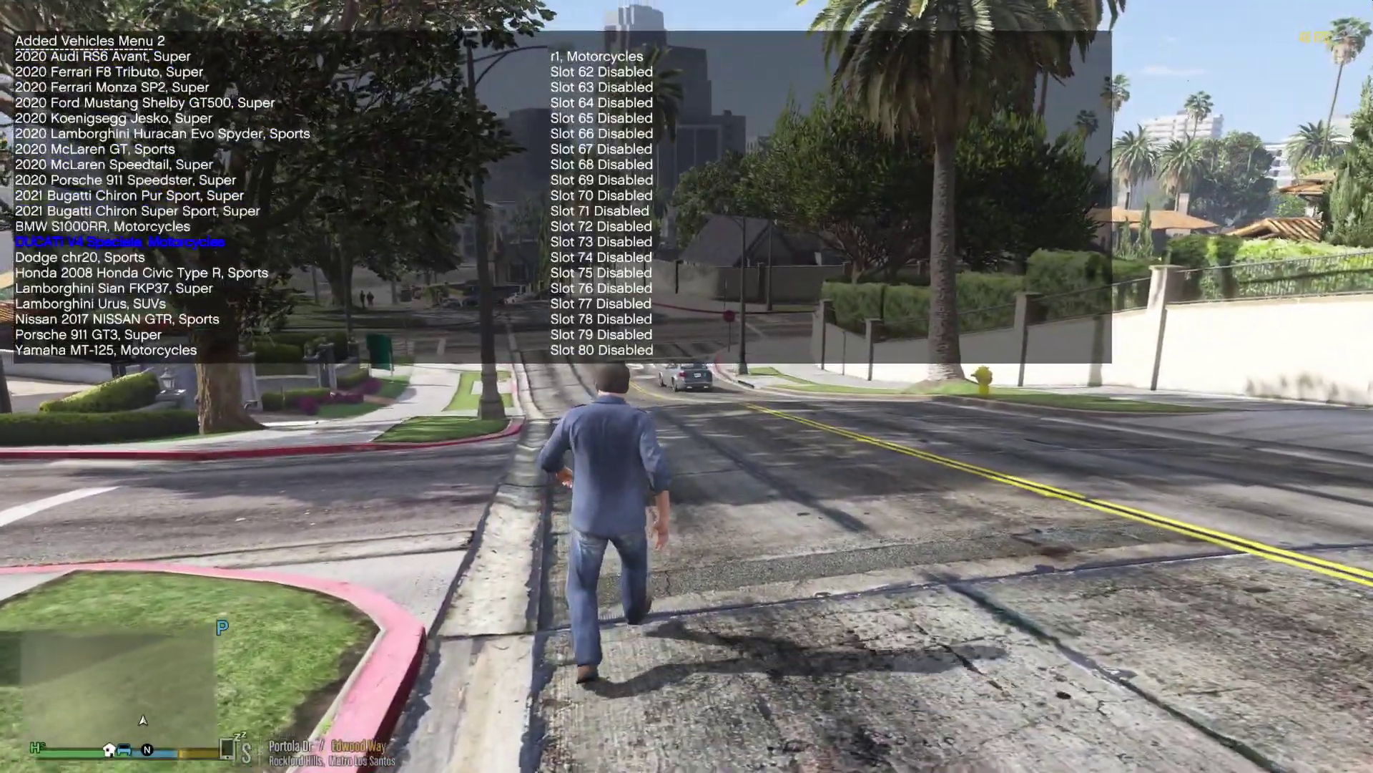
key("Down")
key("Down")
key("Down")
key("Down")
key("Down")
key("Down")
key("Down")
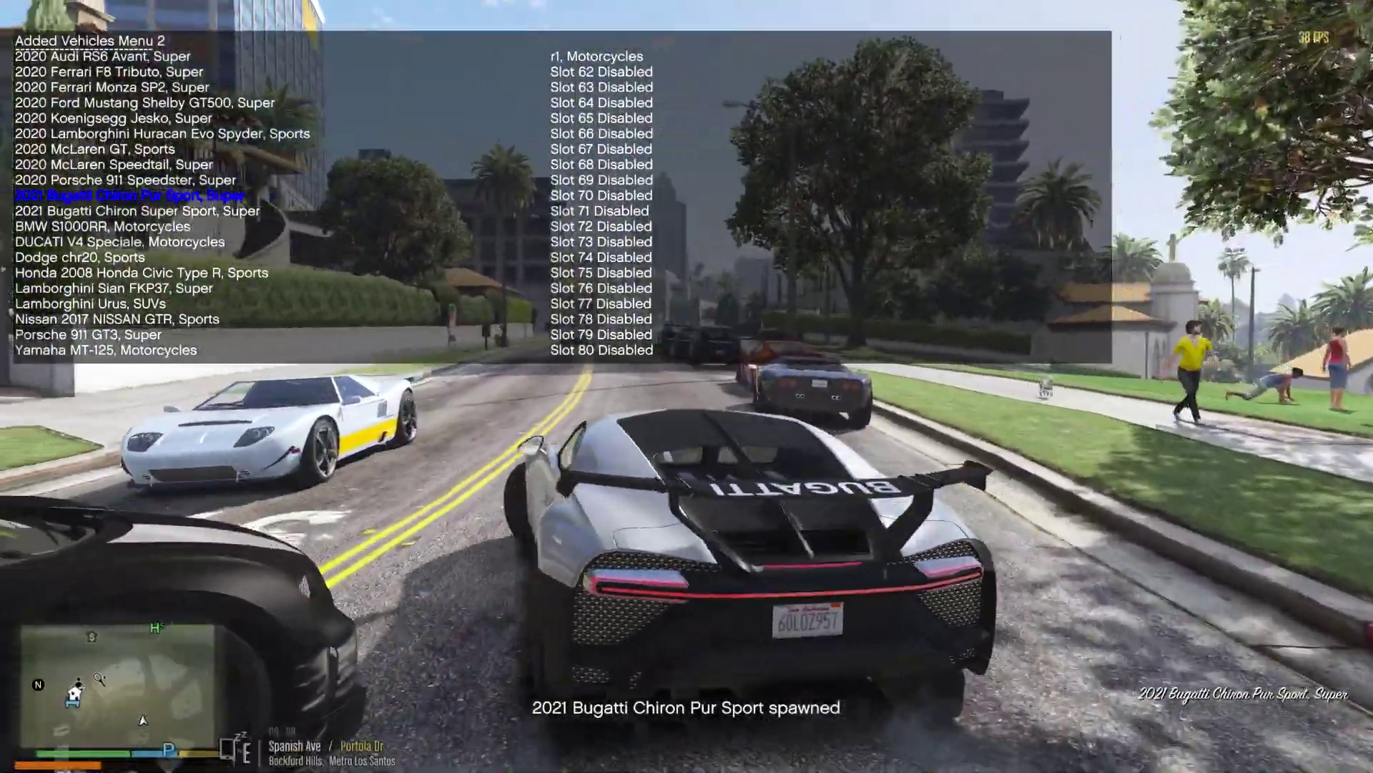
- Spawn the 2020 Koenigsegg Jesko and the 2020 Ford Mustang Shelby GT500 from Added Vehicles Menu 2
key("Up")
key("Up")
key("Up")
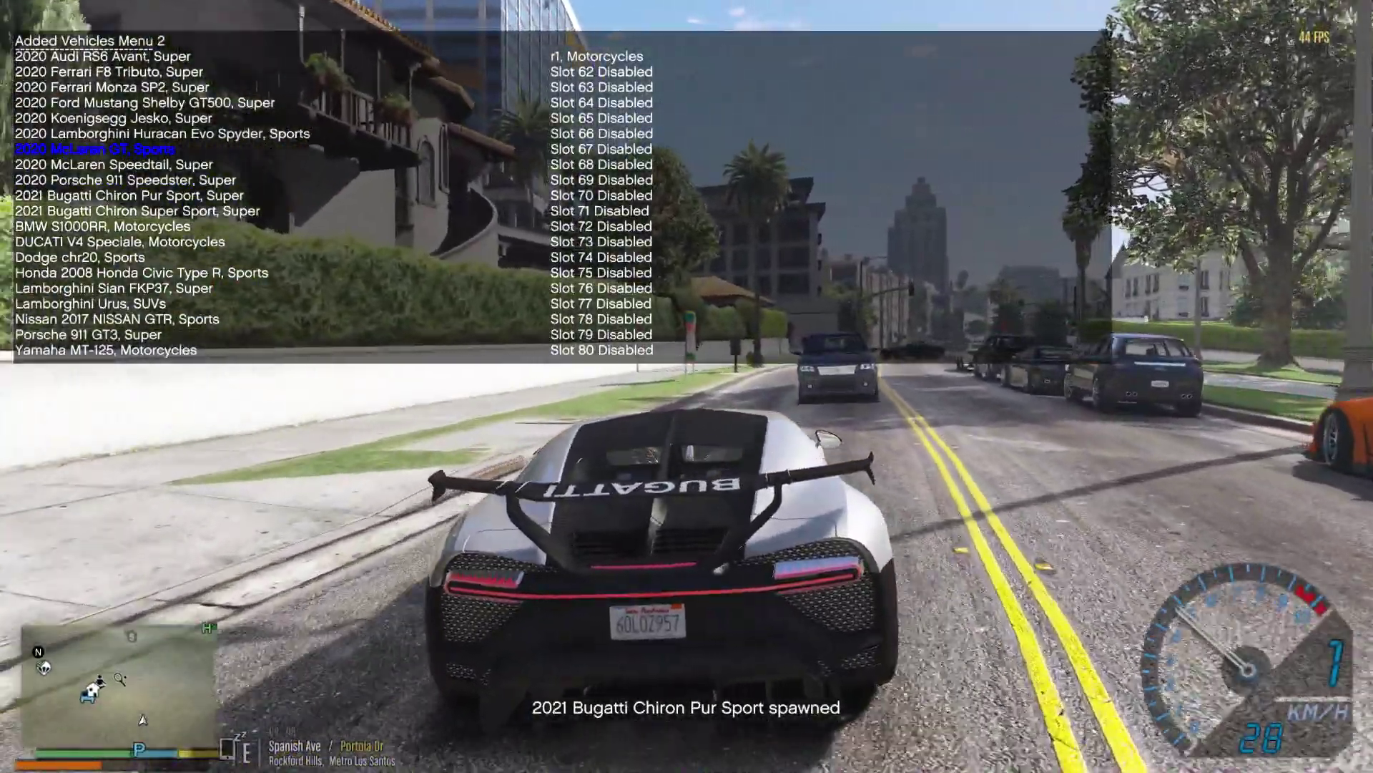
key("F3")
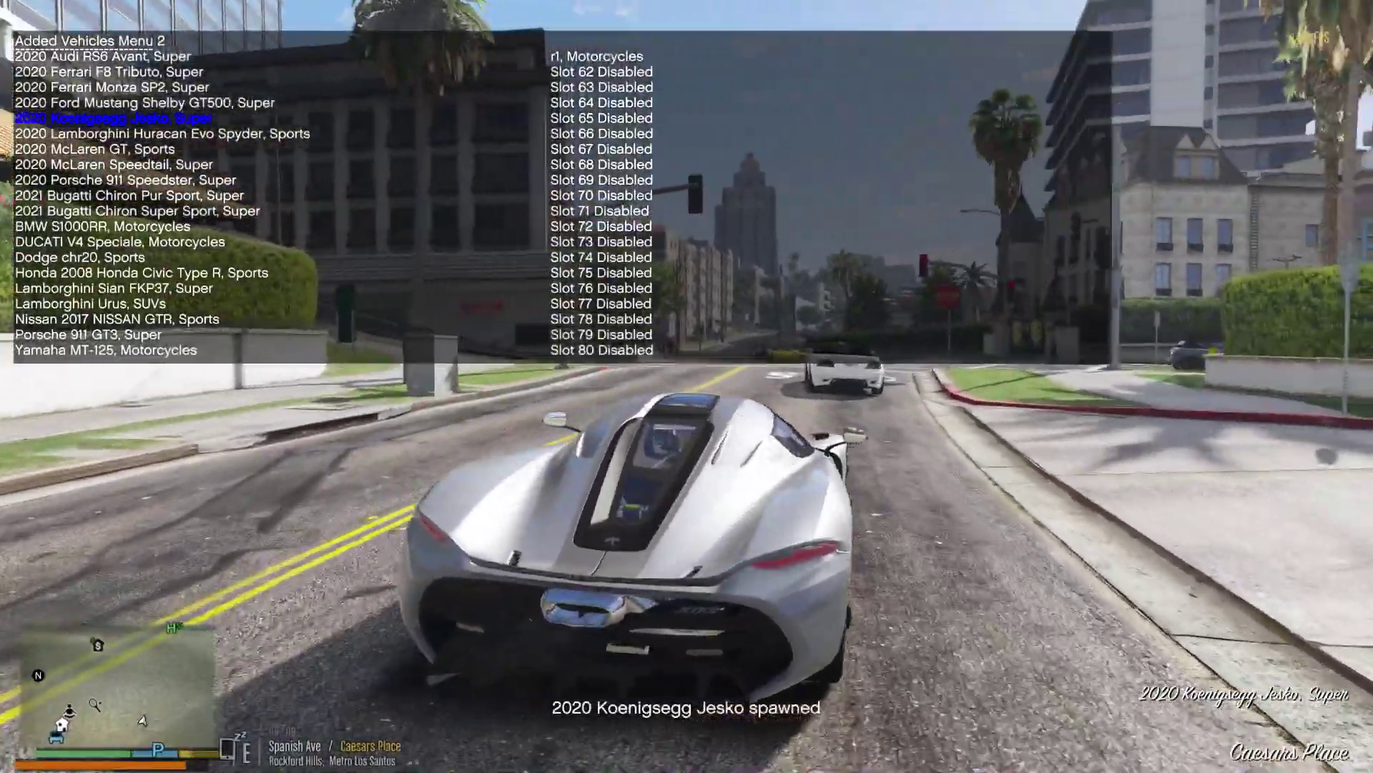
key("Return")
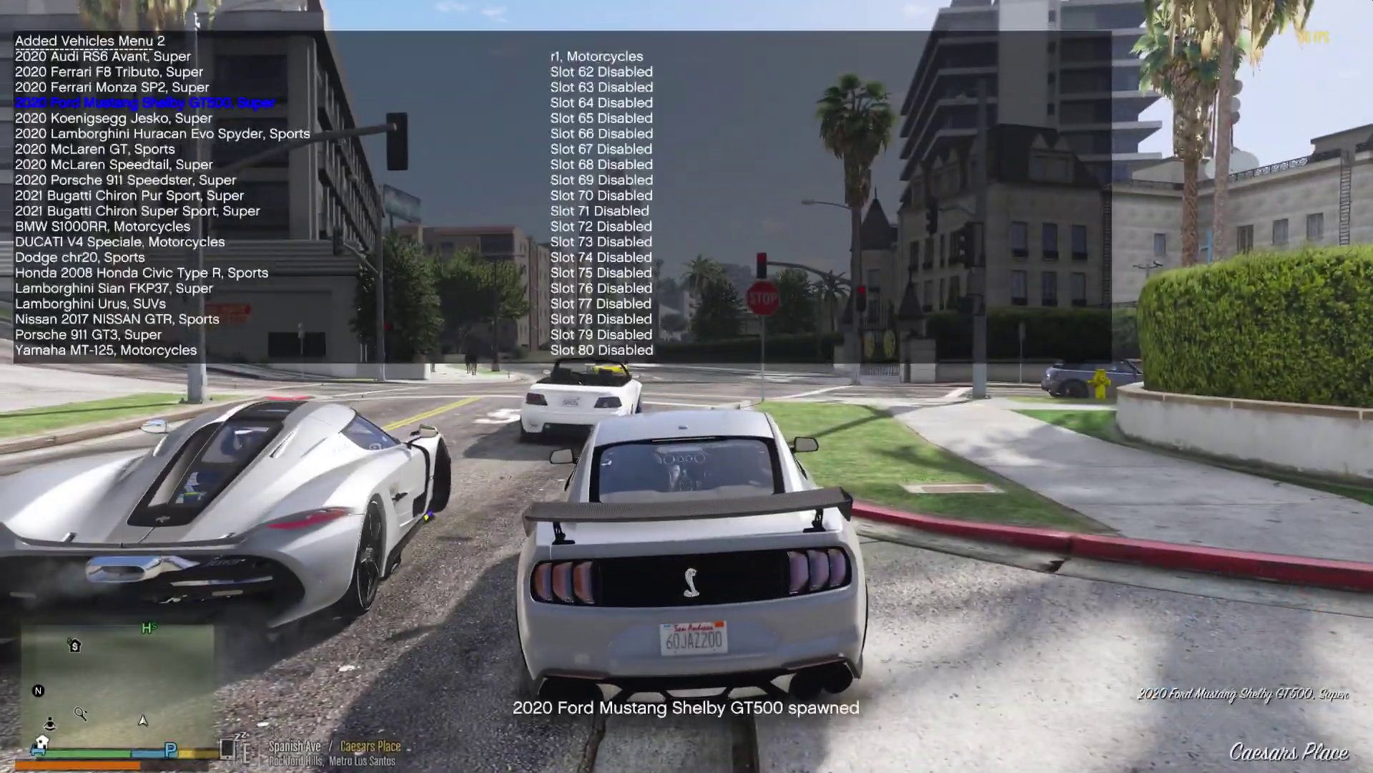